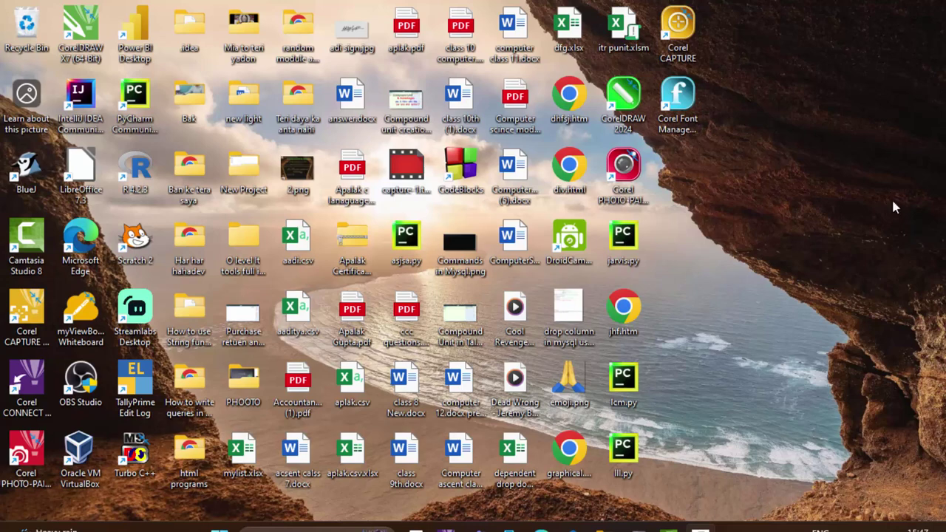
Refresh the desktop several times from its right-click menu
right_click(810, 72)
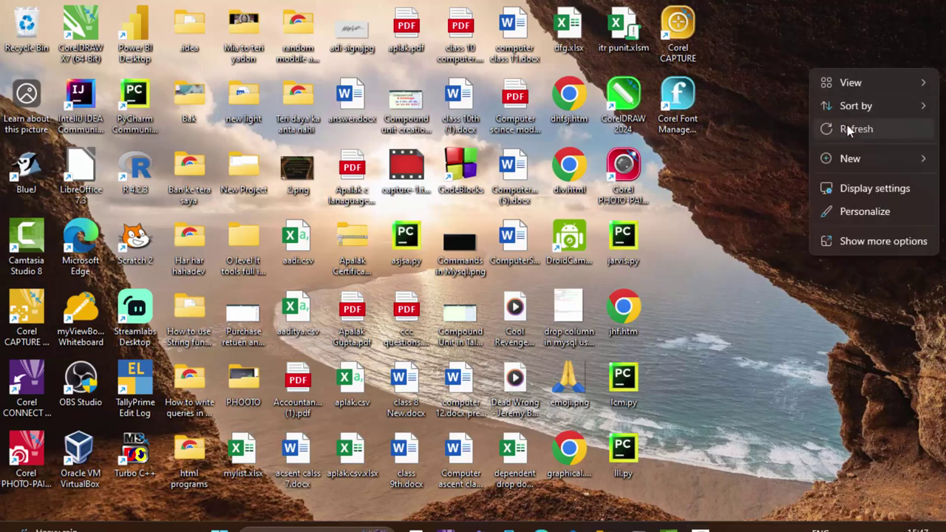
left_click(846, 125)
right_click(821, 74)
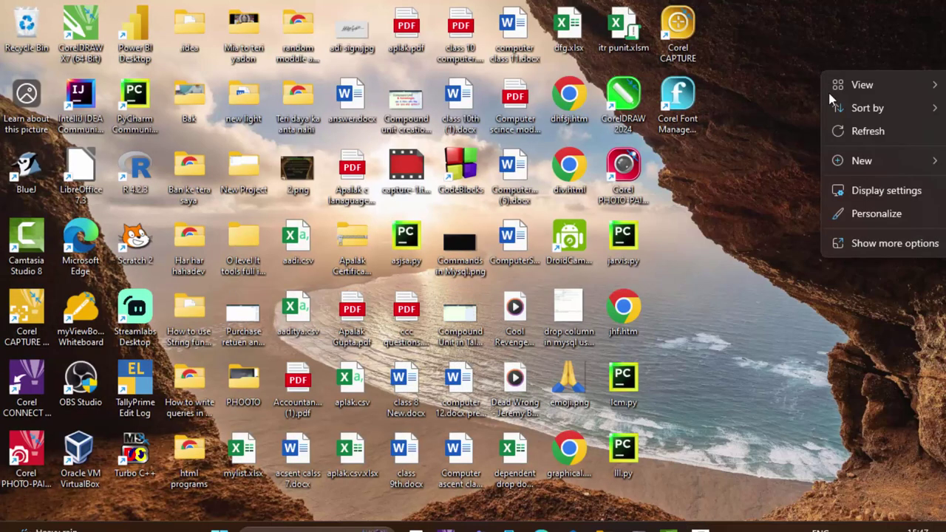
left_click(844, 131)
right_click(825, 93)
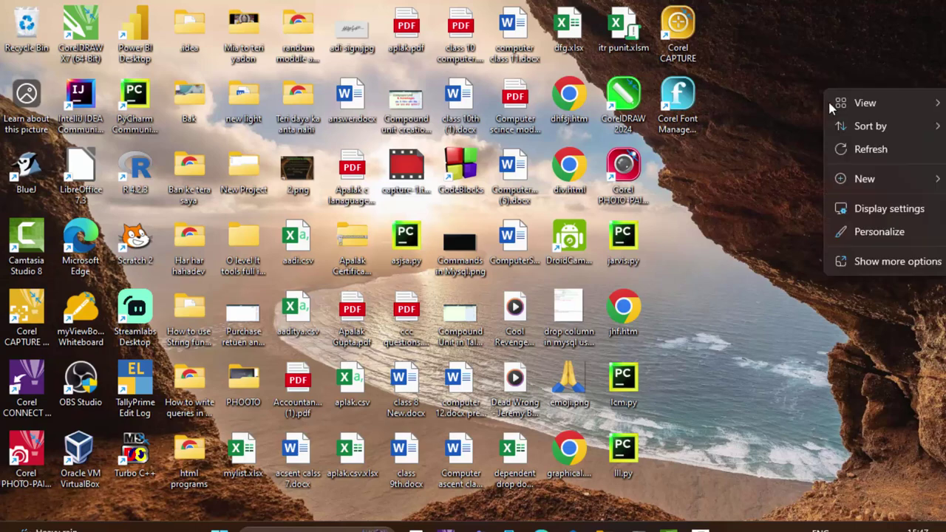
left_click(844, 146)
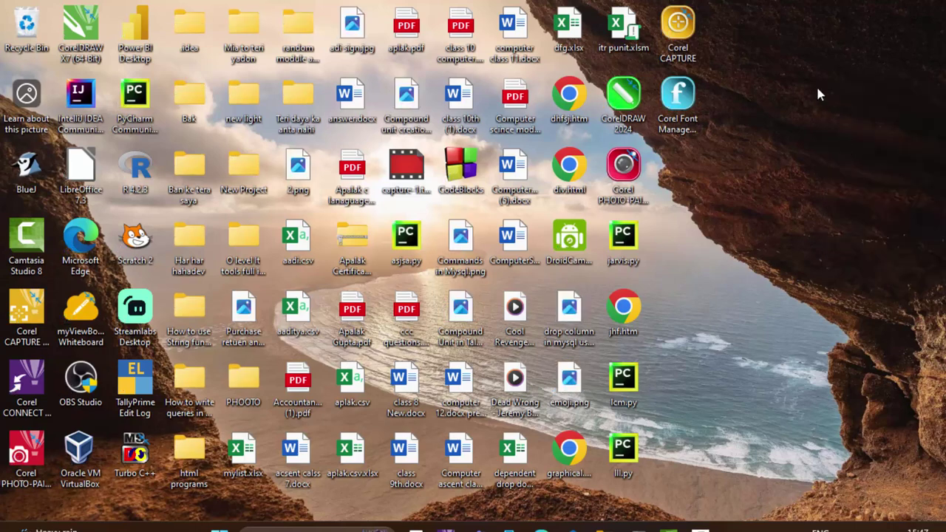
right_click(818, 90)
left_click(844, 147)
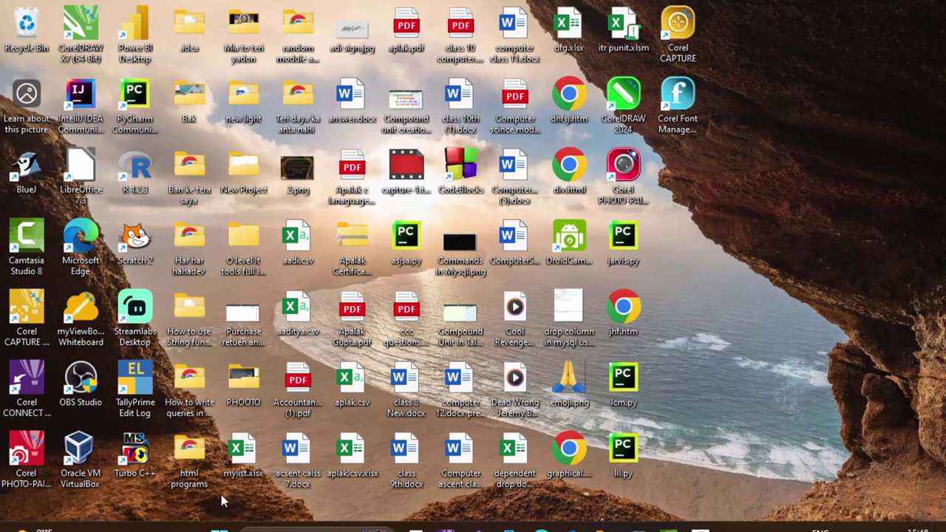
Search for 'excel' in the Start menu and launch Excel
left_click(219, 529)
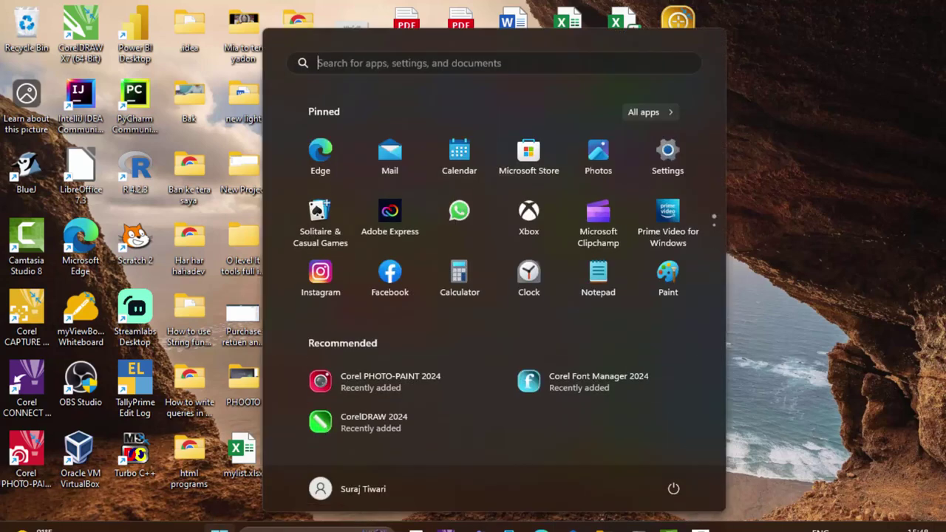
type("excel")
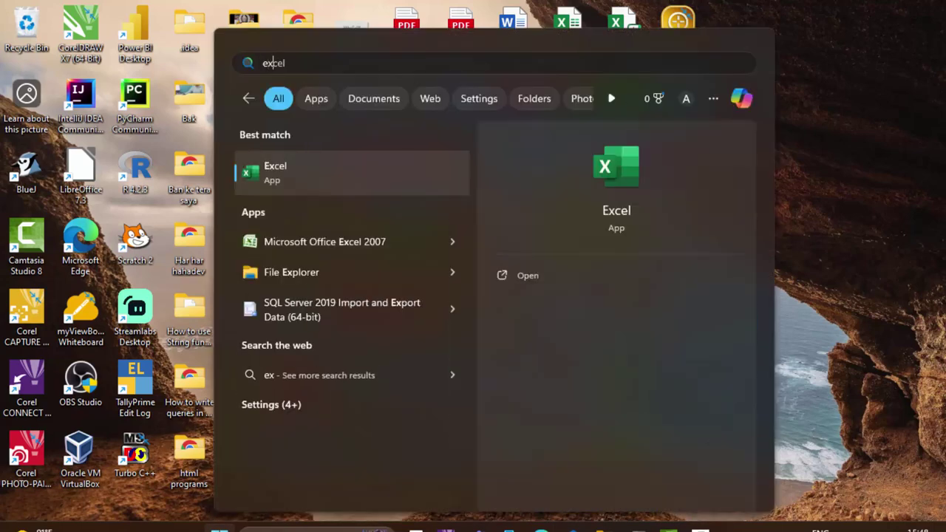
left_click(337, 190)
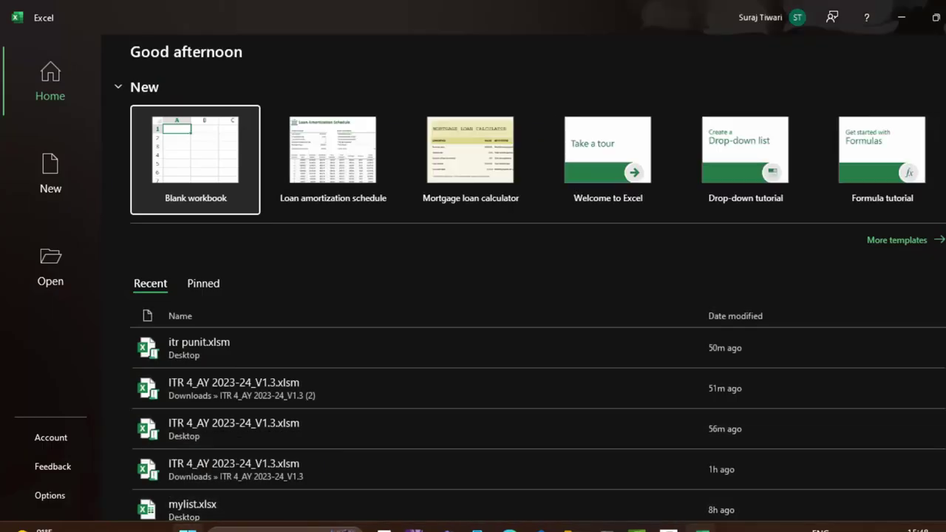
Launch LibreOffice Calc via a 'libr' search and decline the default file-format change
left_click(188, 529)
type("l")
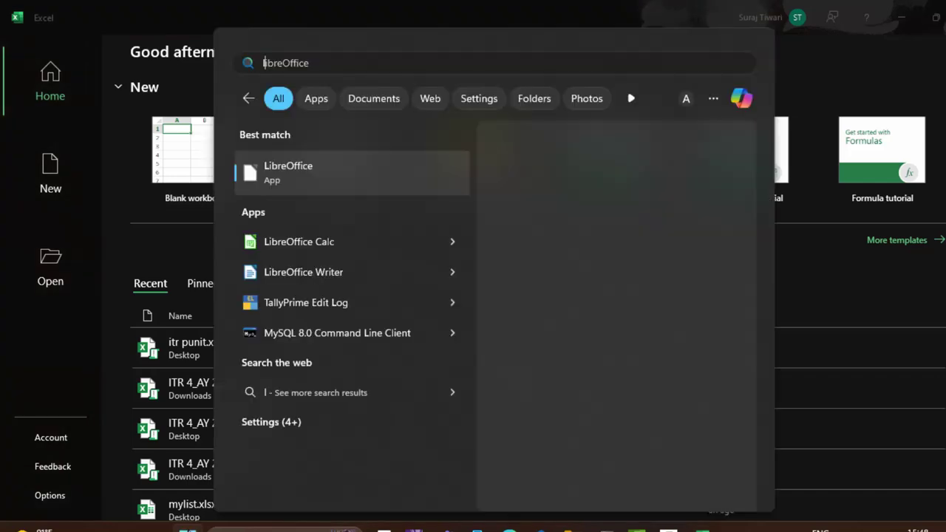
type("ibr")
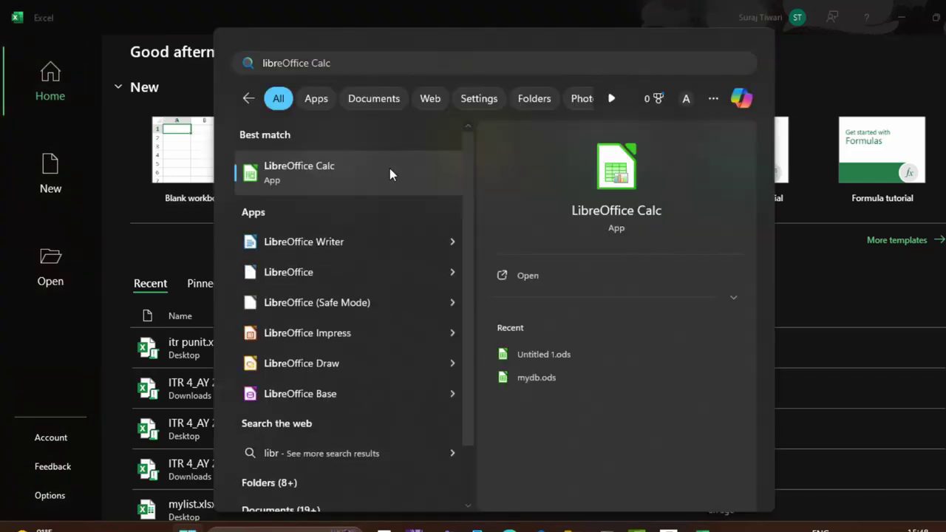
left_click(390, 169)
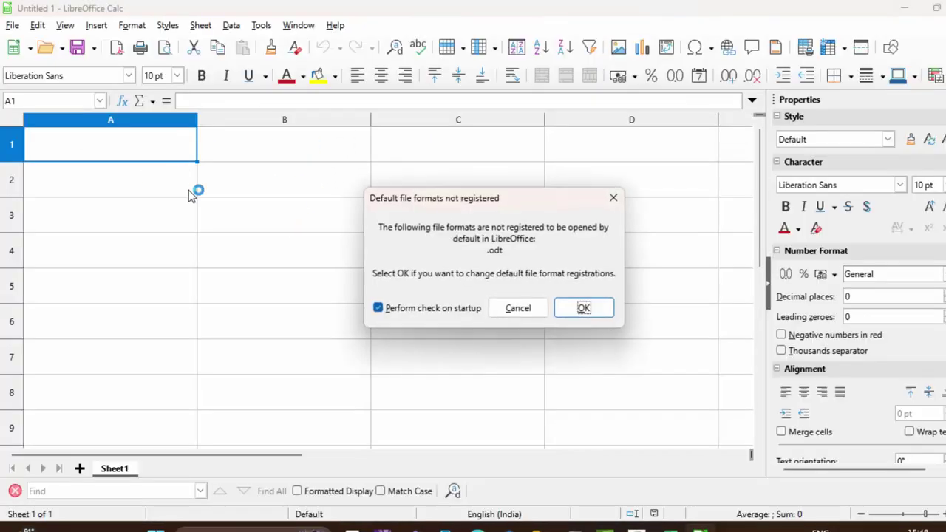
left_click(518, 309)
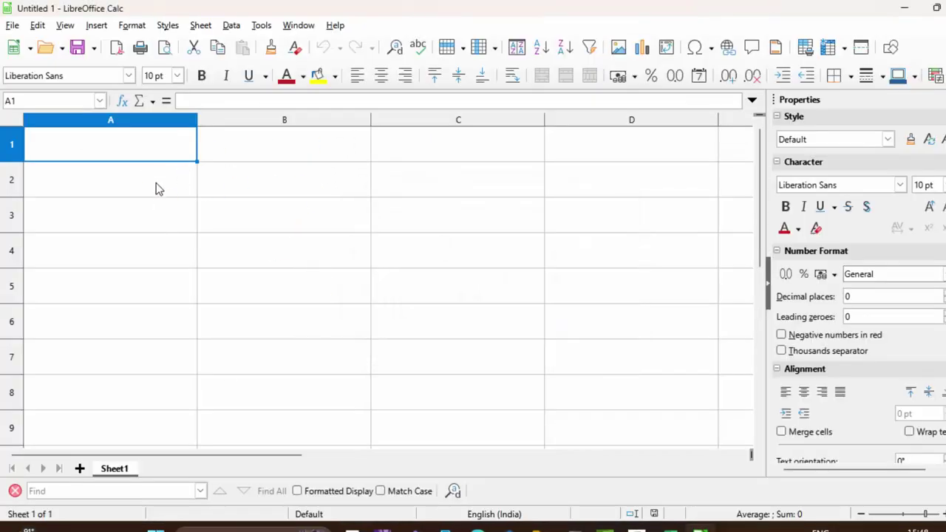
Minimize Calc and create a new blank Excel workbook, zooming in on the sheet
left_click(903, 11)
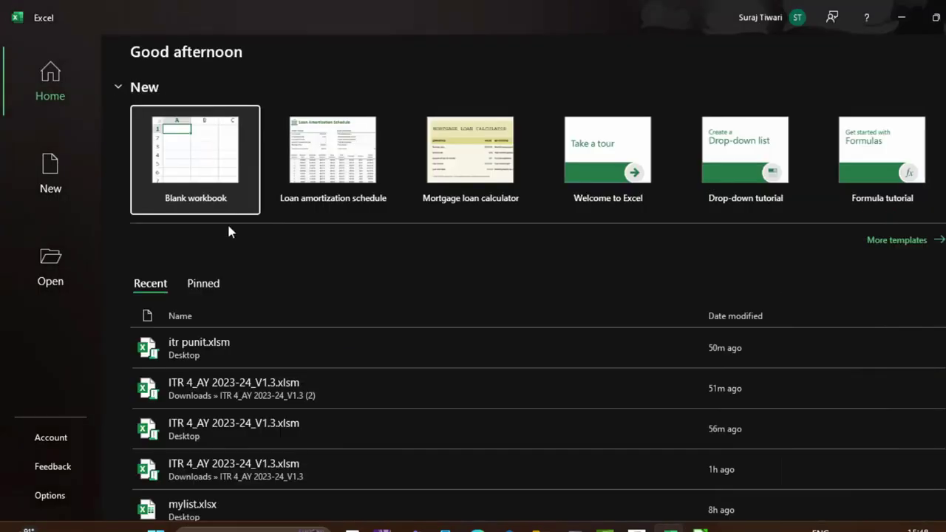
left_click(221, 164)
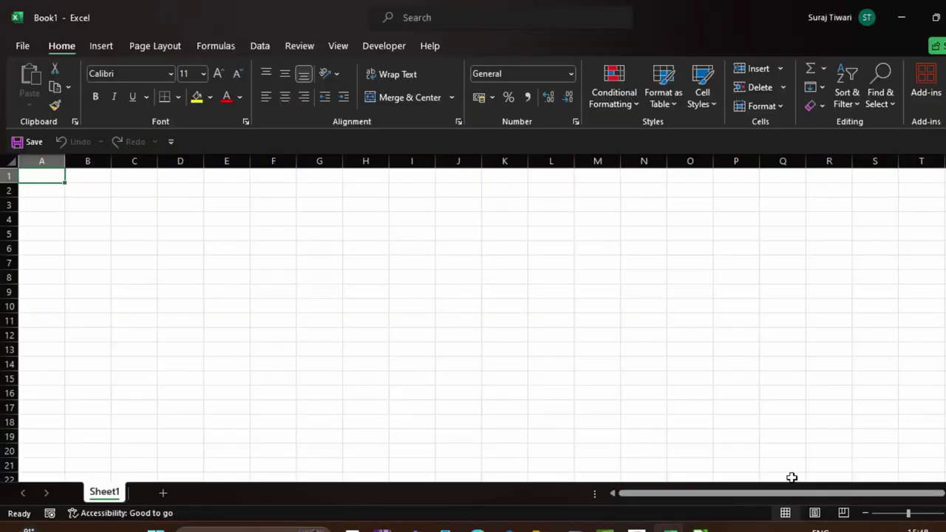
scroll(473, 318, "up", 2)
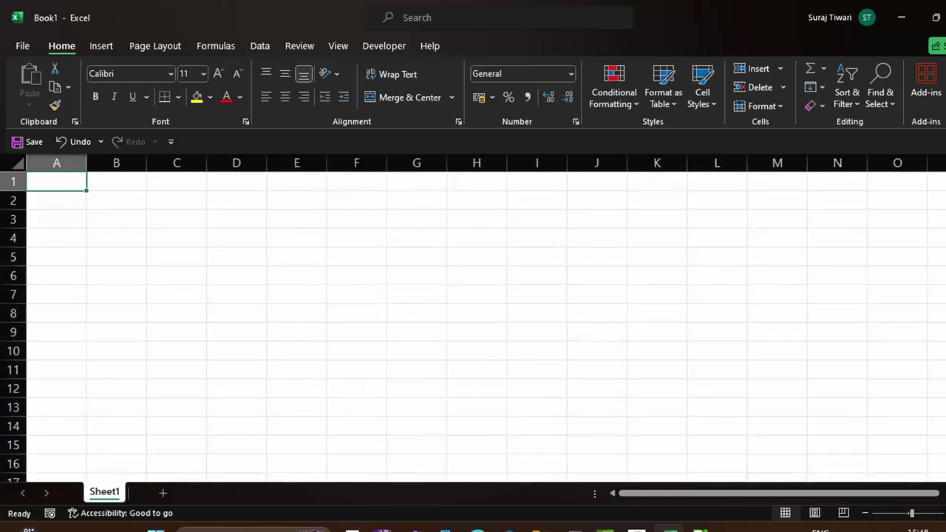
scroll(473, 318, "up", 1)
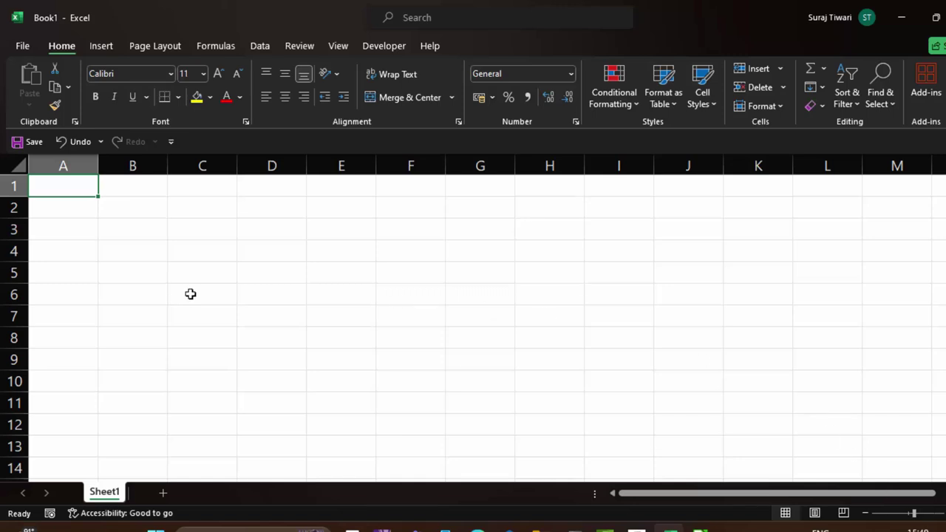
Select the column A header, then row 1, then column A again in Book1
left_click(59, 161)
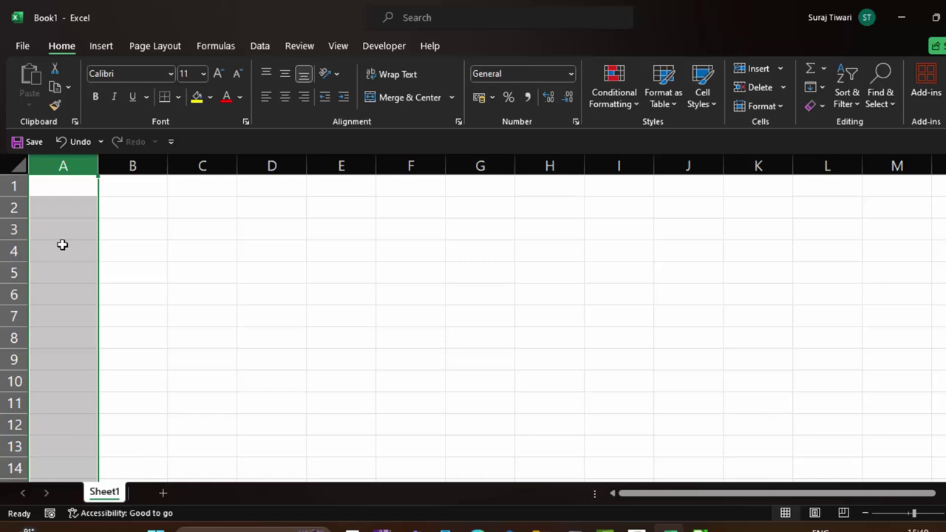
left_click(13, 187)
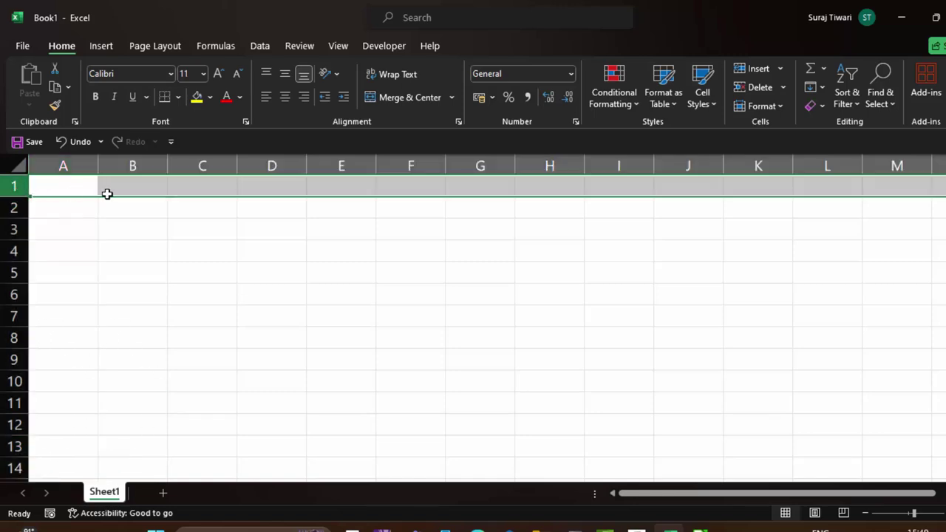
mouse_move(798, 498)
left_mouse_down()
mouse_move(883, 503)
mouse_move(513, 458)
left_mouse_up()
left_click(62, 163)
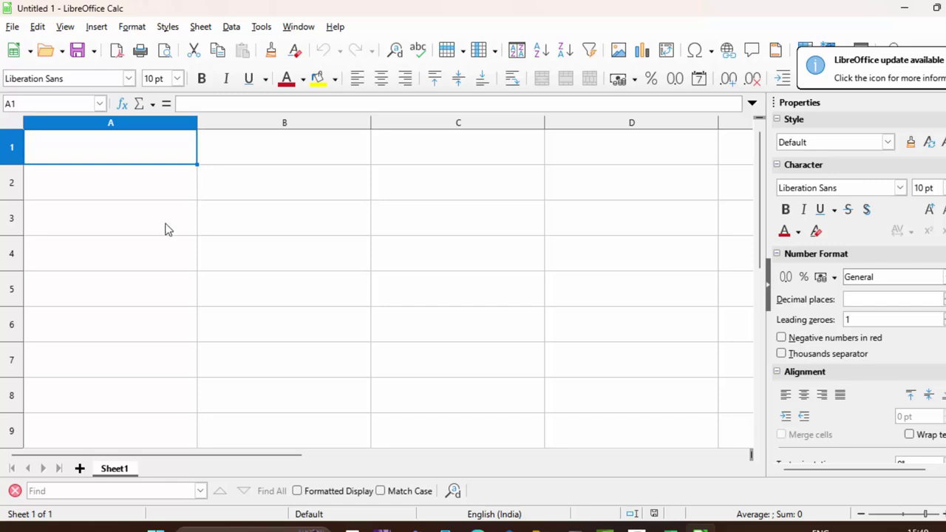
Select row 1 and column A in the blank Calc sheet, then bring up Windows search
left_click(11, 147)
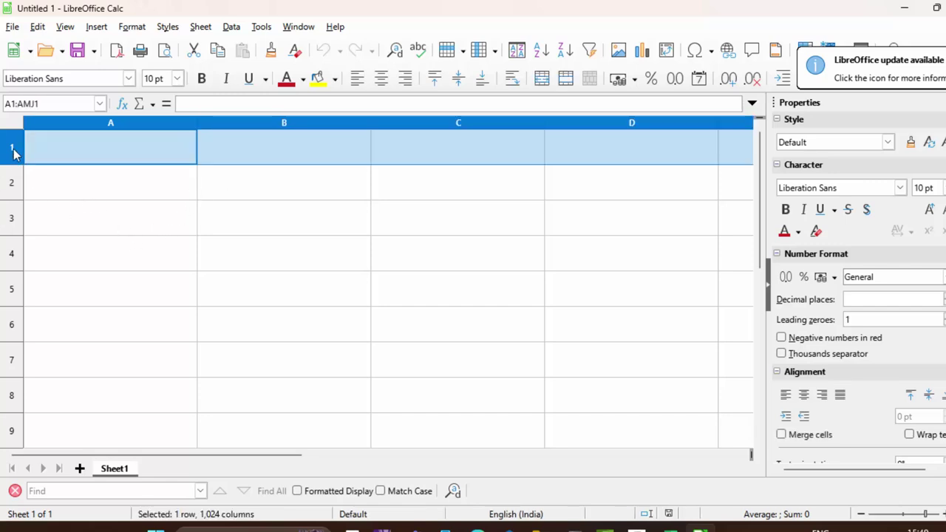
left_click(111, 125)
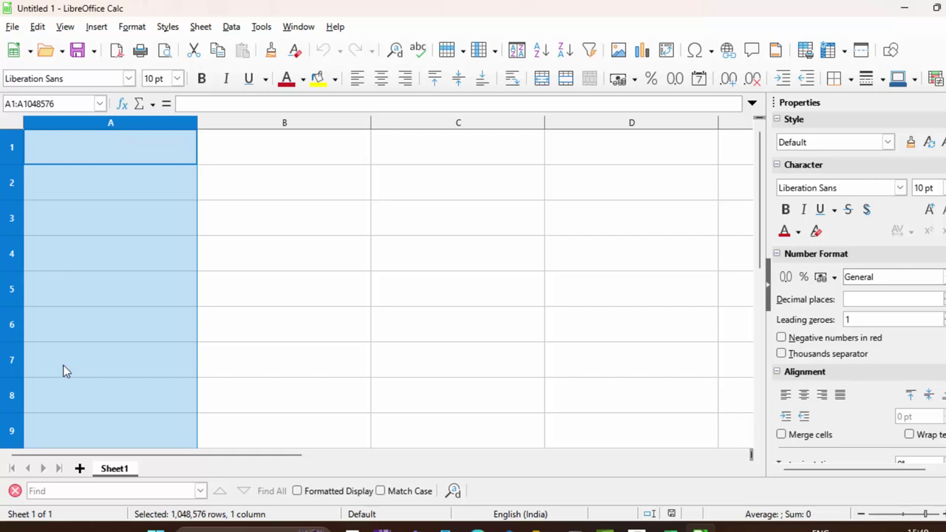
key("super")
Search for 'word' and launch Microsoft Word, bringing its window forward
type("w")
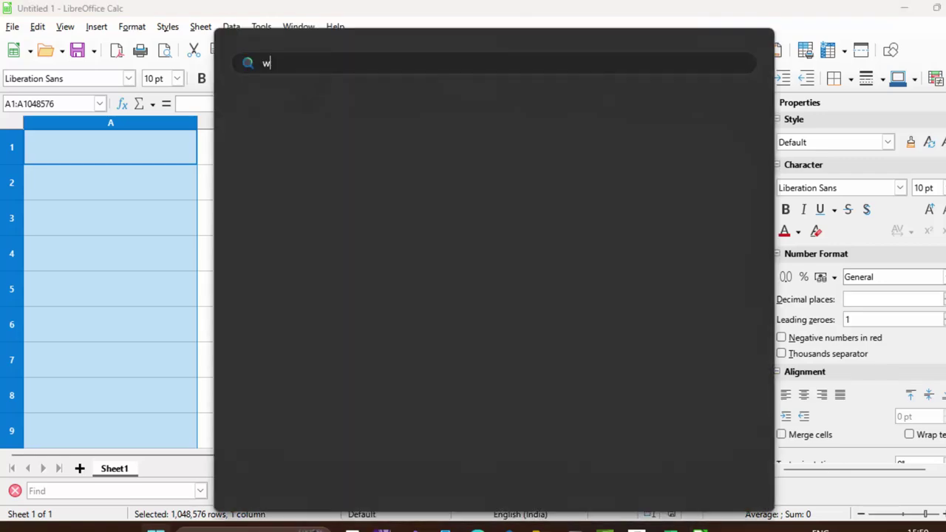
type("ord")
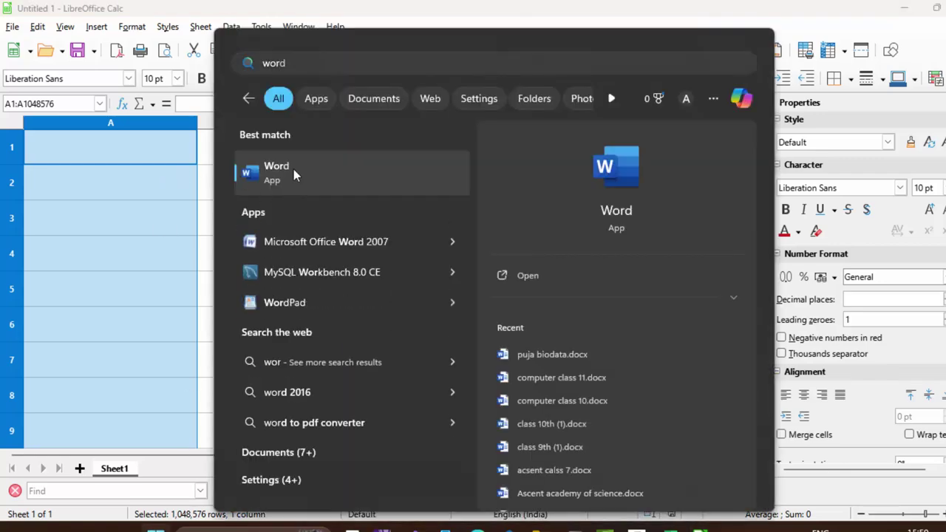
left_click(293, 172)
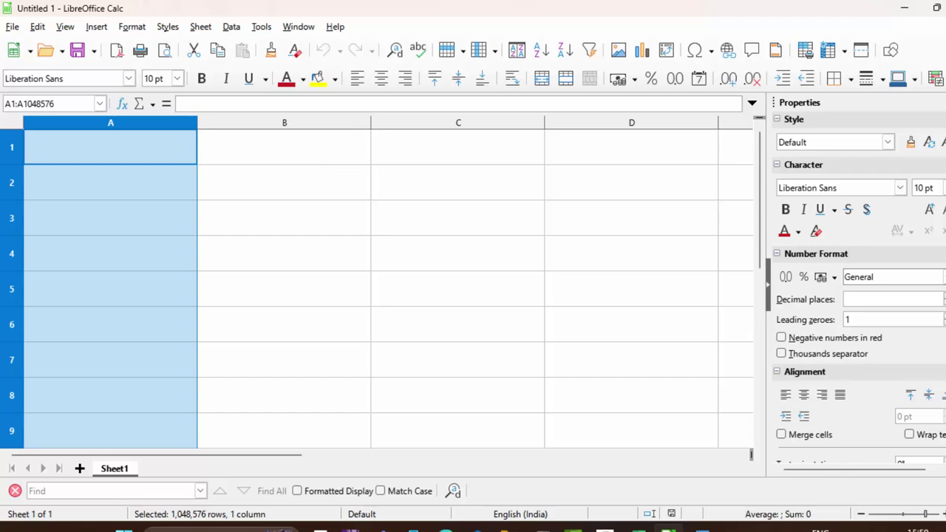
mouse_move(701, 526)
left_click(688, 436)
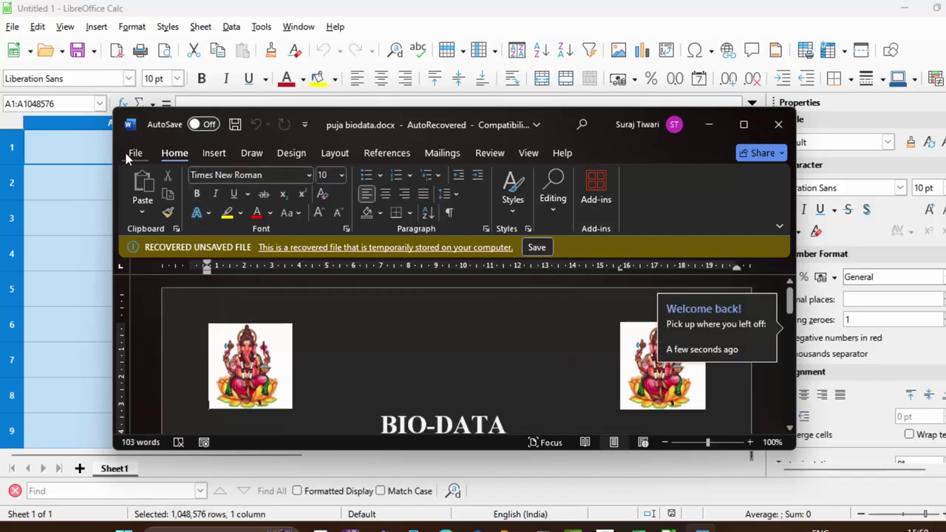
Create a blank Word document, close the biodata document without saving, and maximize Document1
left_click(135, 153)
left_click(173, 226)
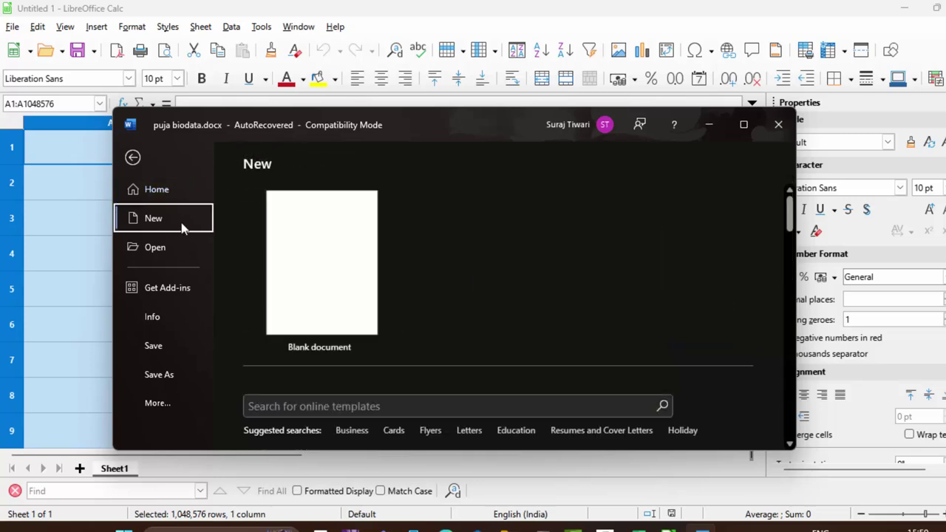
left_click(318, 246)
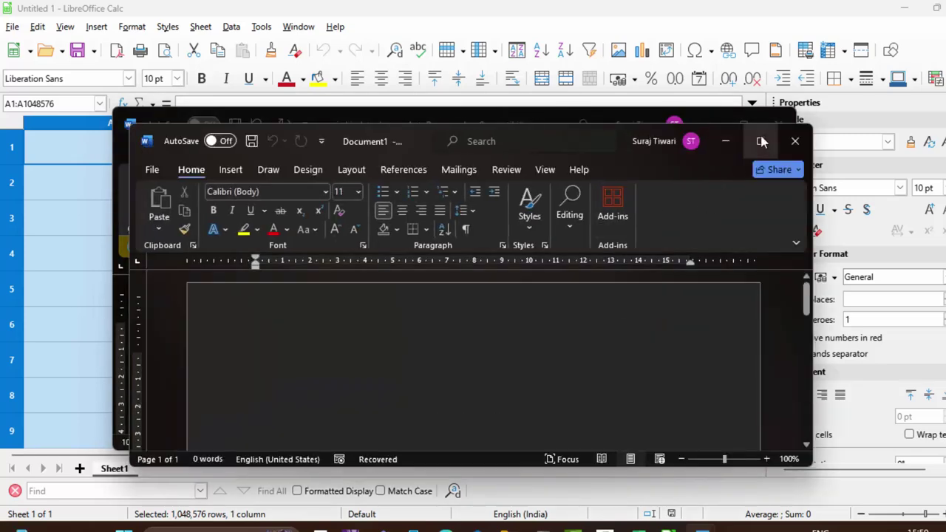
left_click(783, 119)
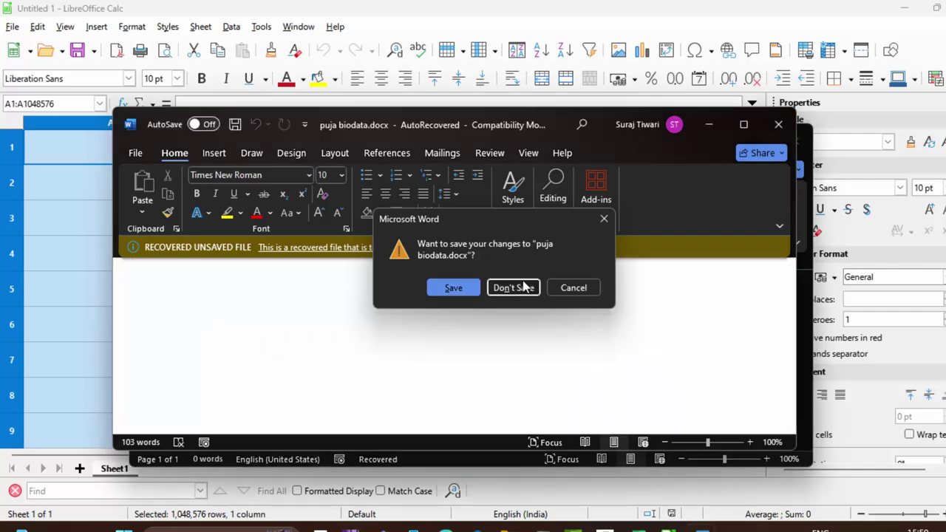
left_click(524, 287)
left_click(759, 140)
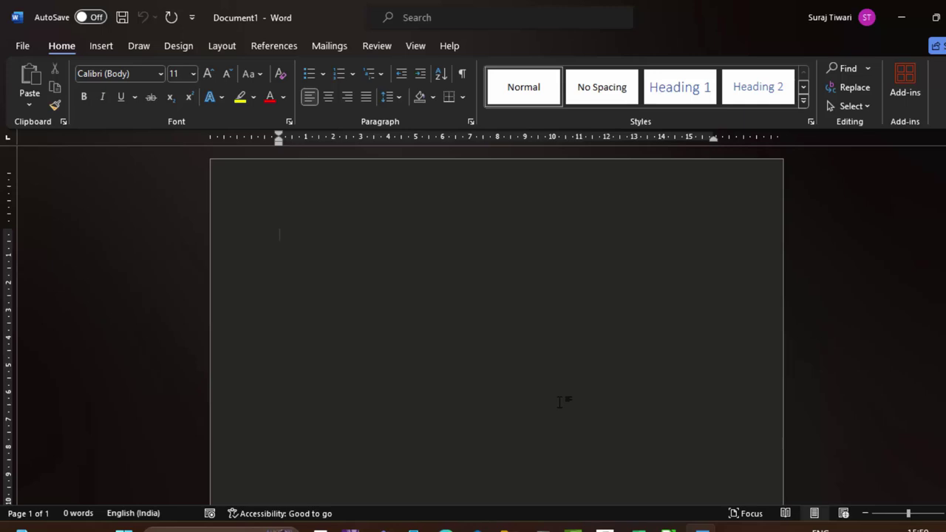
left_click(638, 528)
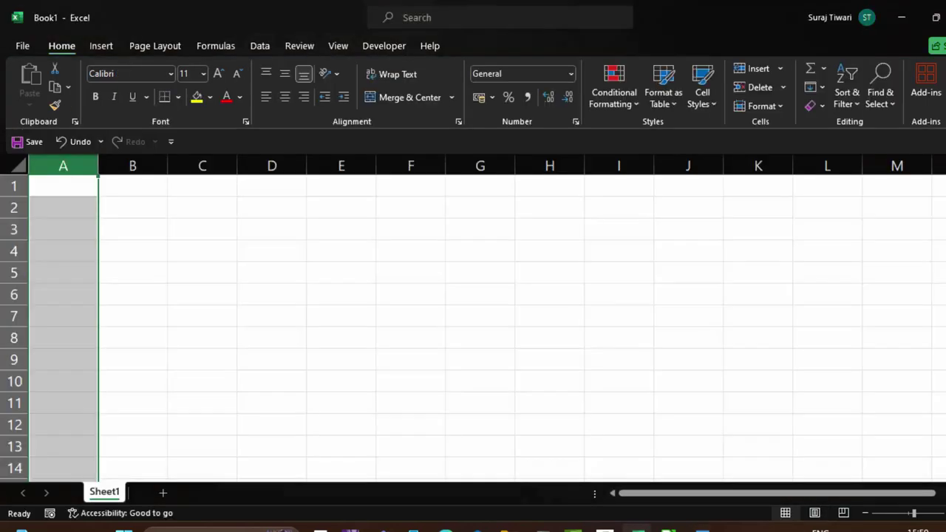
Enter the heading 'Name of Product' in cell B1
left_click(225, 247)
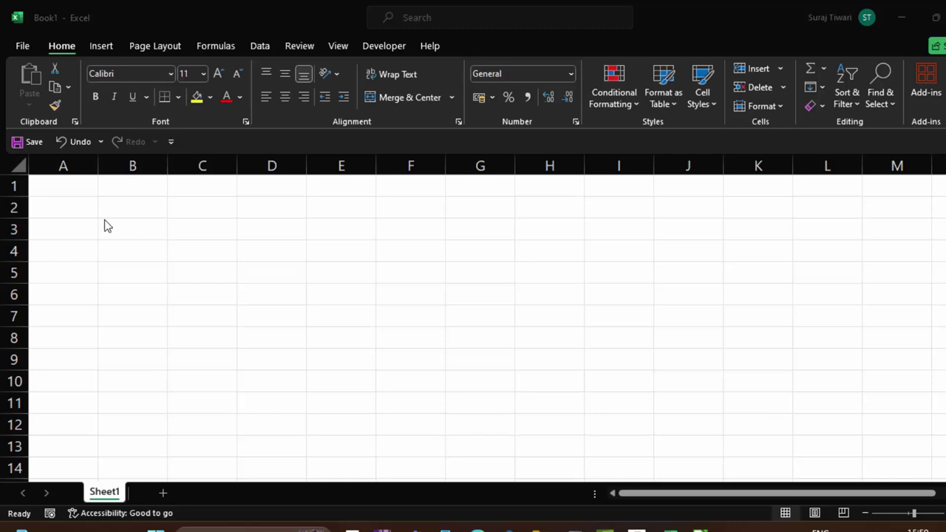
left_click(108, 195)
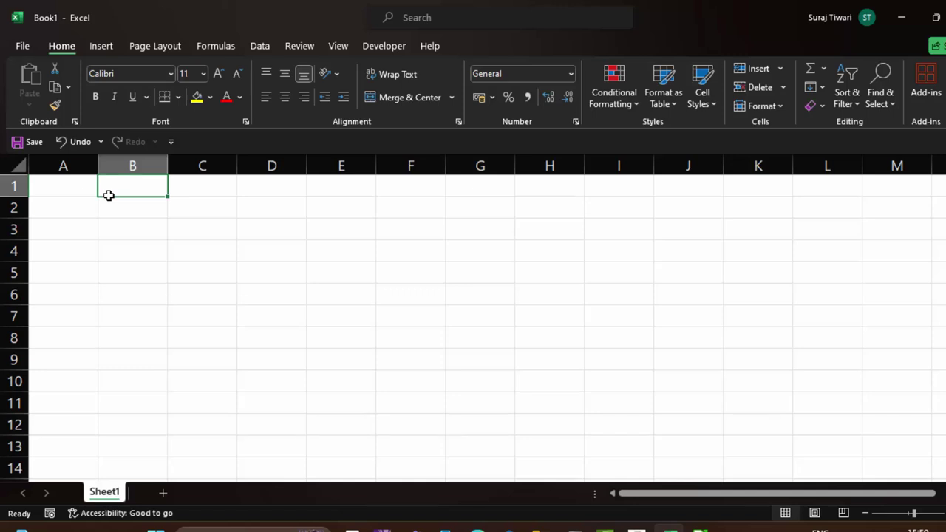
type("Name")
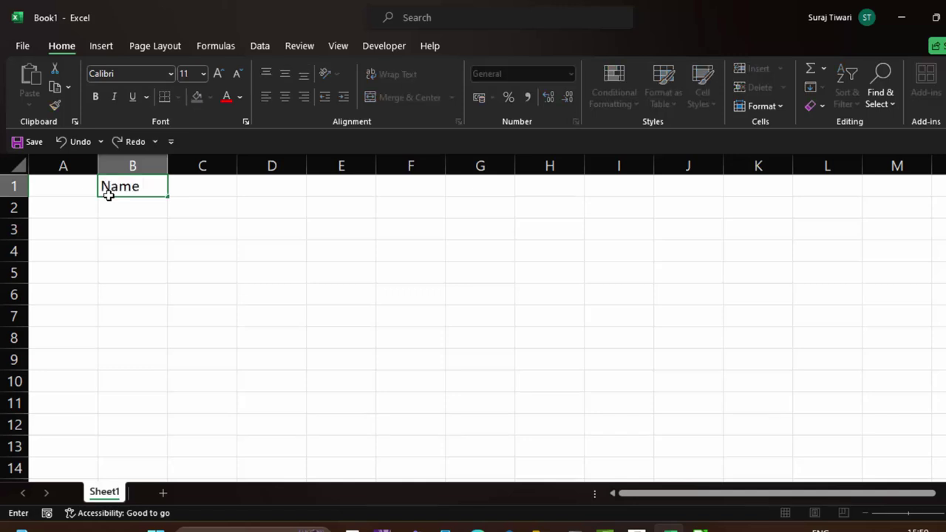
type(" of Pr")
type("od")
type("y")
key("BackSpace")
type("ux")
key("BackSpace")
type("ct")
left_click(147, 247)
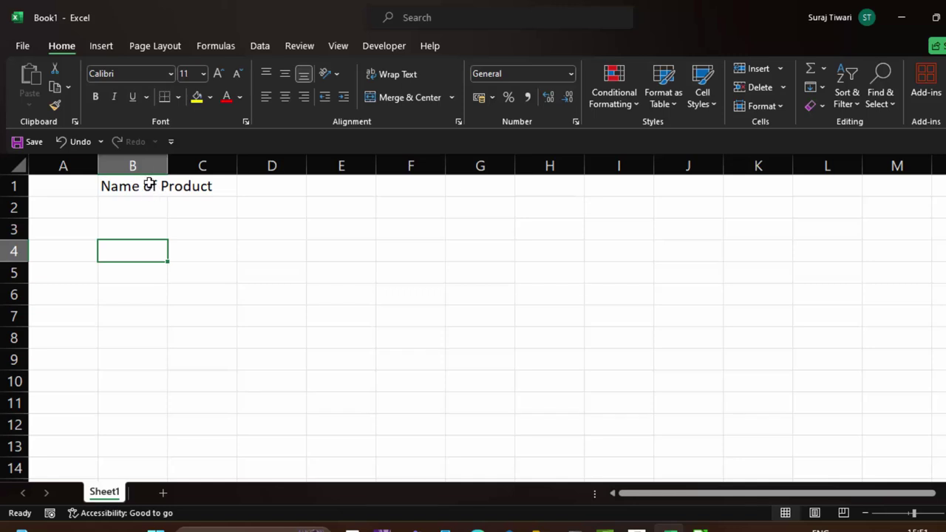
AutoFit column B's width to the Name of Product heading
left_click(147, 183)
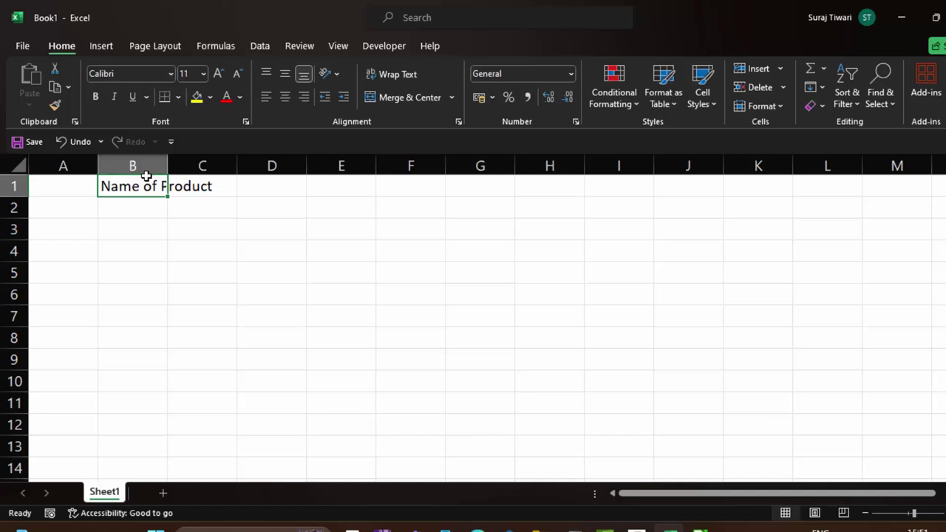
key("alt")
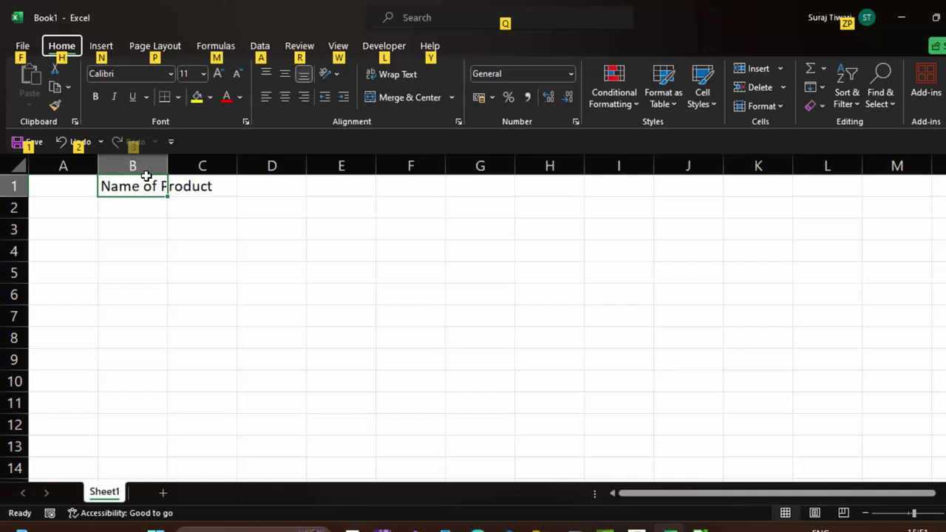
key("h")
key("o")
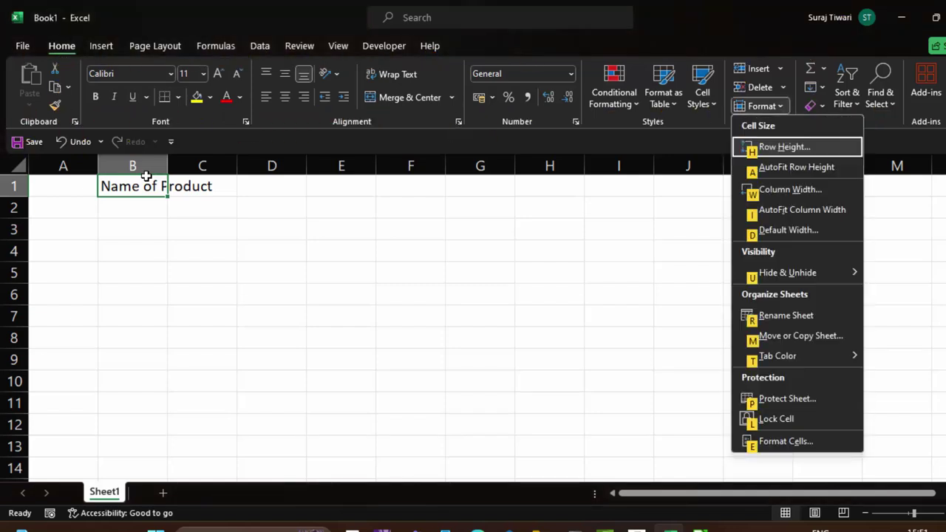
key("i")
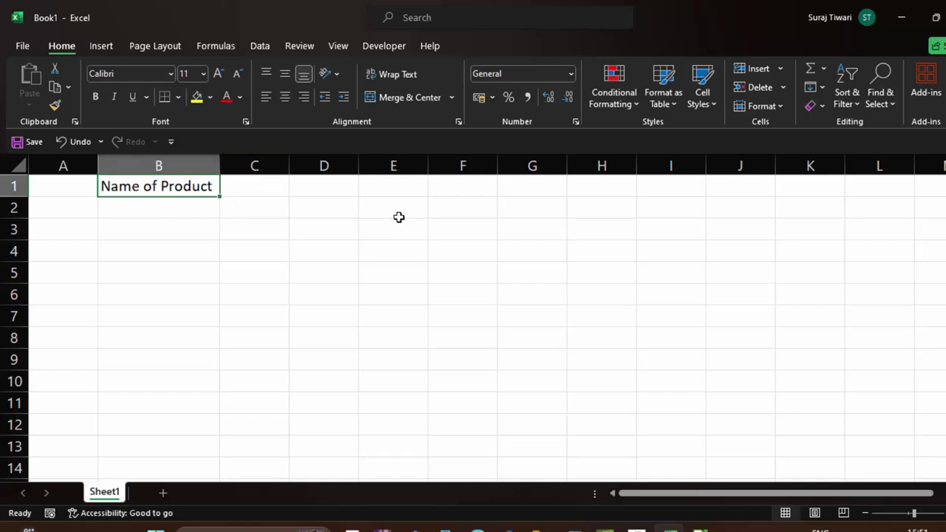
Enter the headings Price, Qty and Total in C1, D1 and E1
left_click(267, 189)
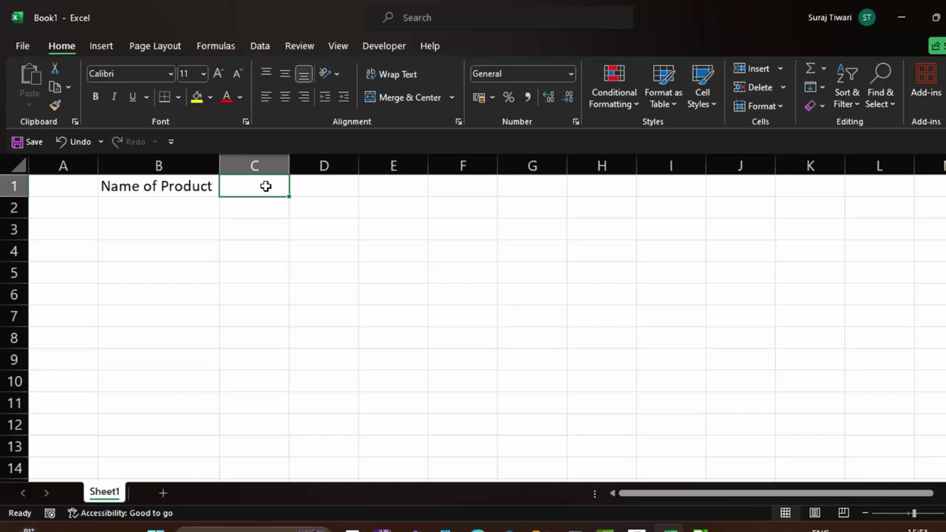
type("Pric")
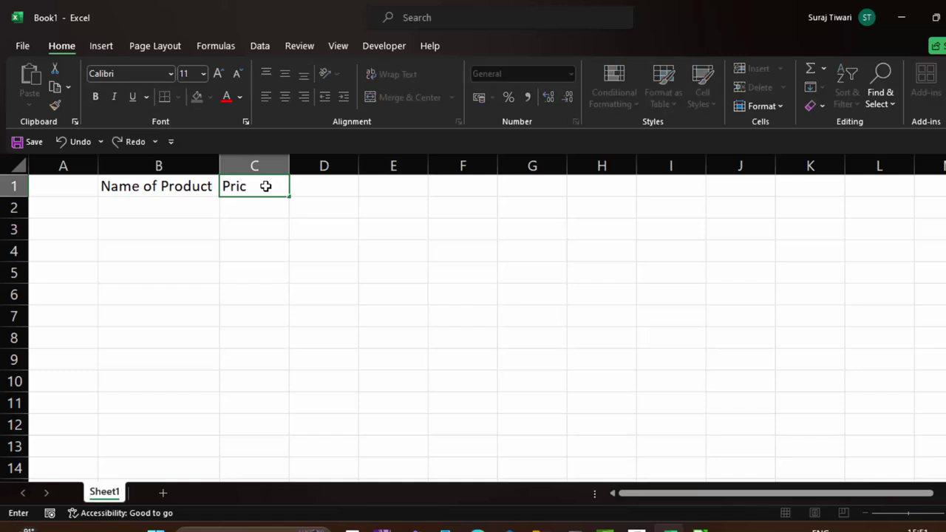
type("e")
left_click(266, 220)
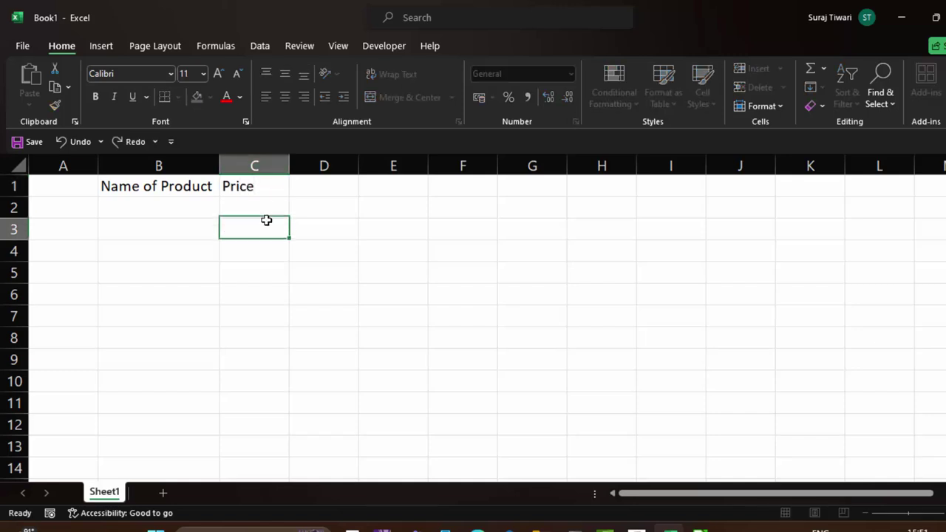
left_click(331, 185)
type("Qty")
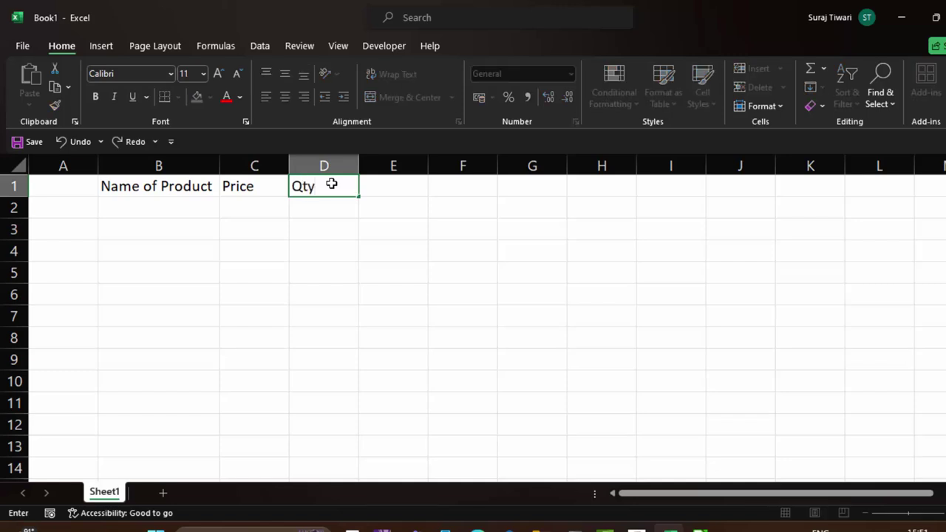
left_click(407, 183)
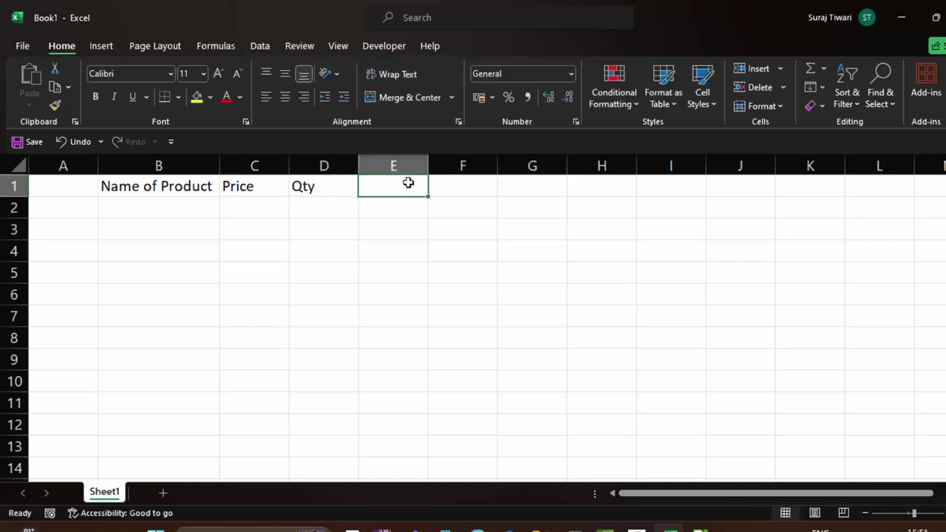
type("Total")
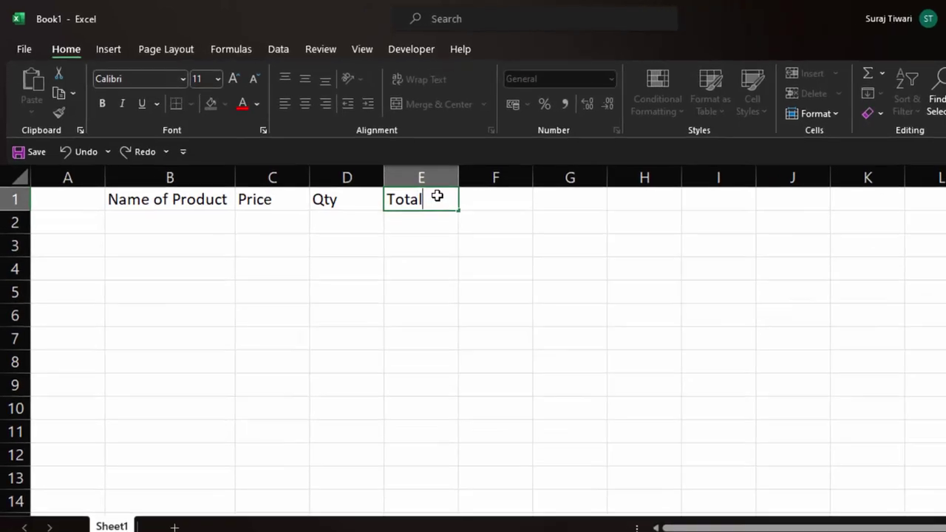
left_click(603, 244)
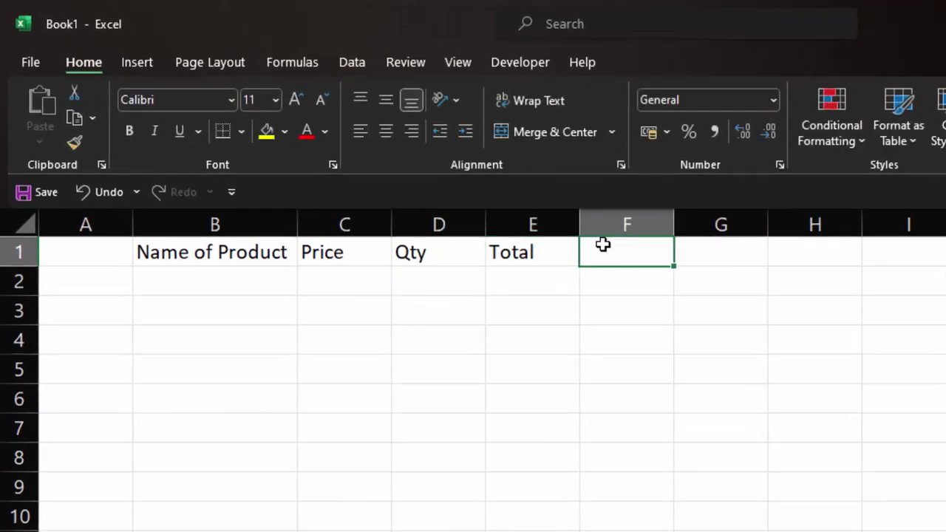
Enter 'GST in %' in F1 and 'GST Amount' in G1
type("GST")
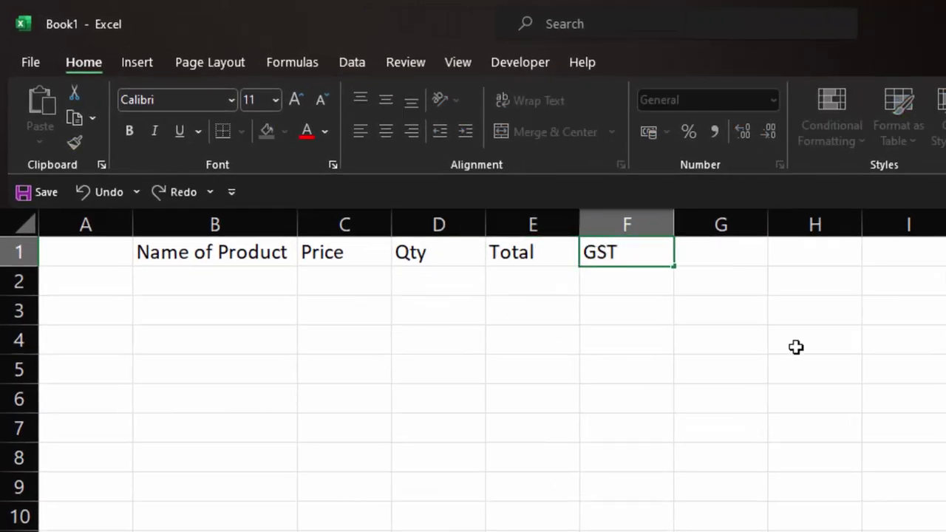
left_click(733, 255)
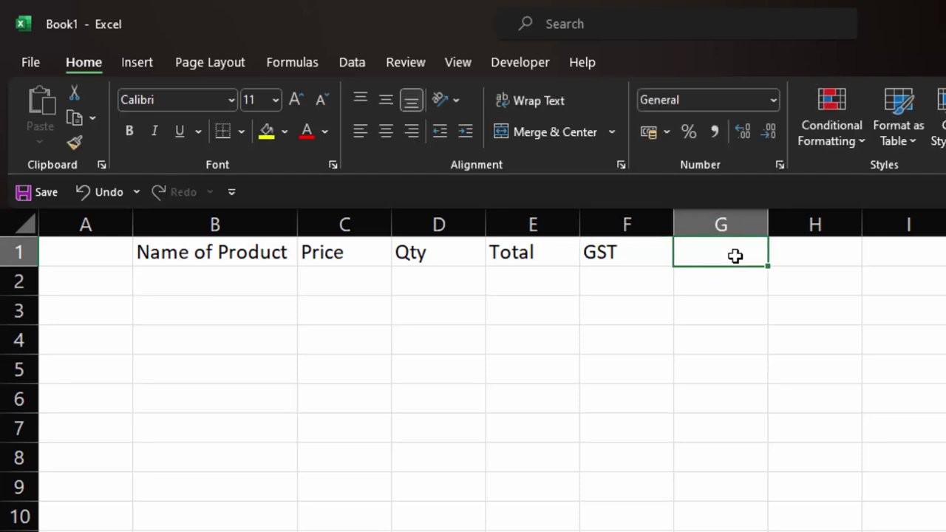
type("GST ")
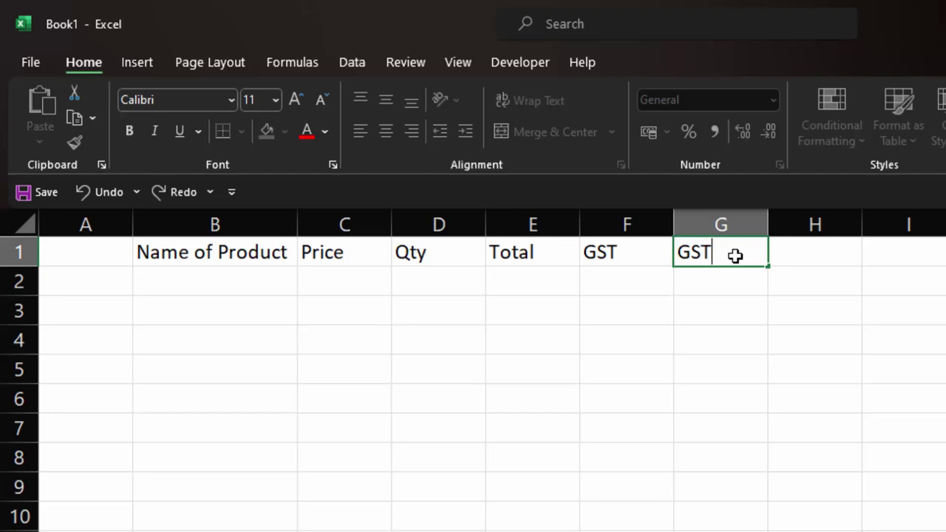
type("Am")
type("ount")
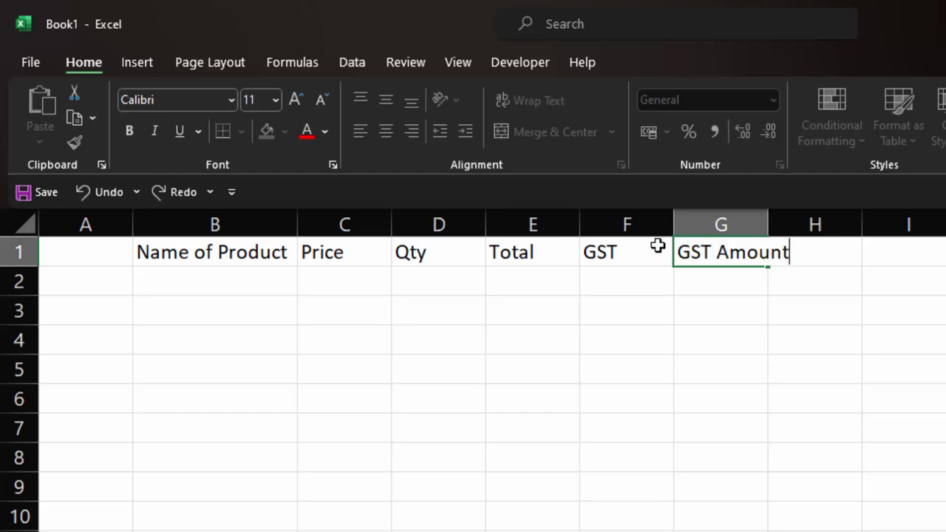
double_click(656, 249)
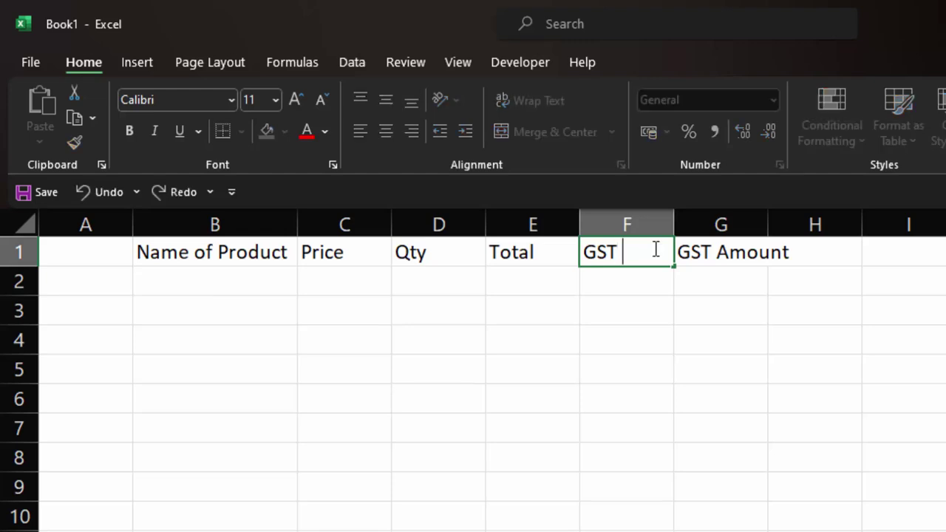
type("in %")
left_click(642, 298)
left_click(187, 274)
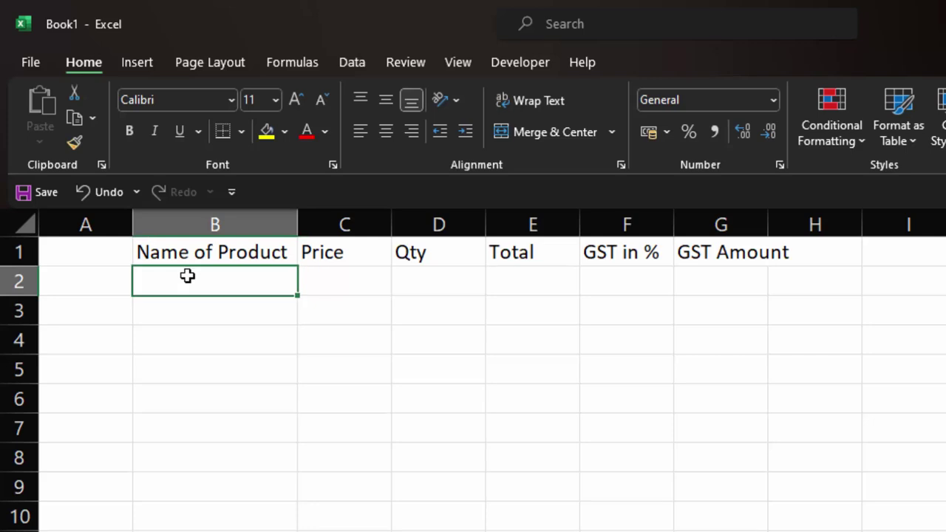
List the products Laptop, Desktop, Printer, SSD, Mouse and Keyboard in B2:B7
type("Lapto")
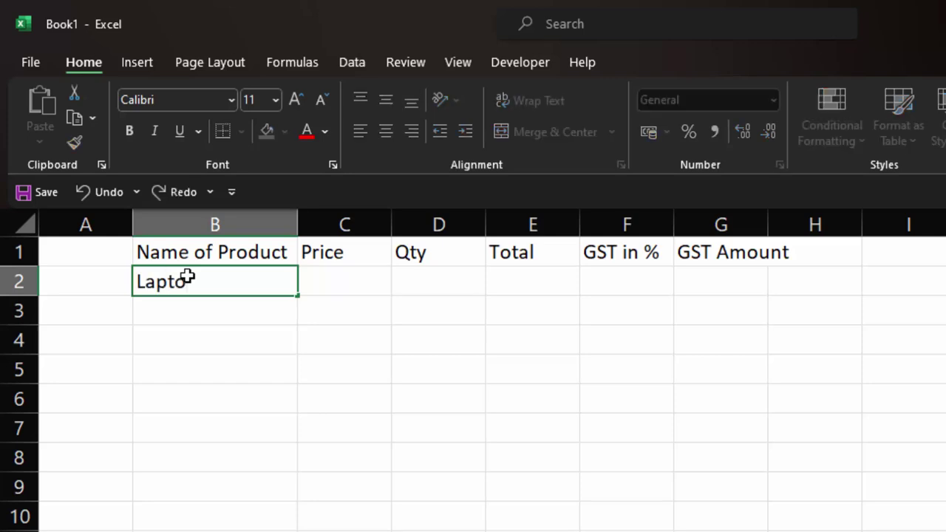
type("p")
key("Return")
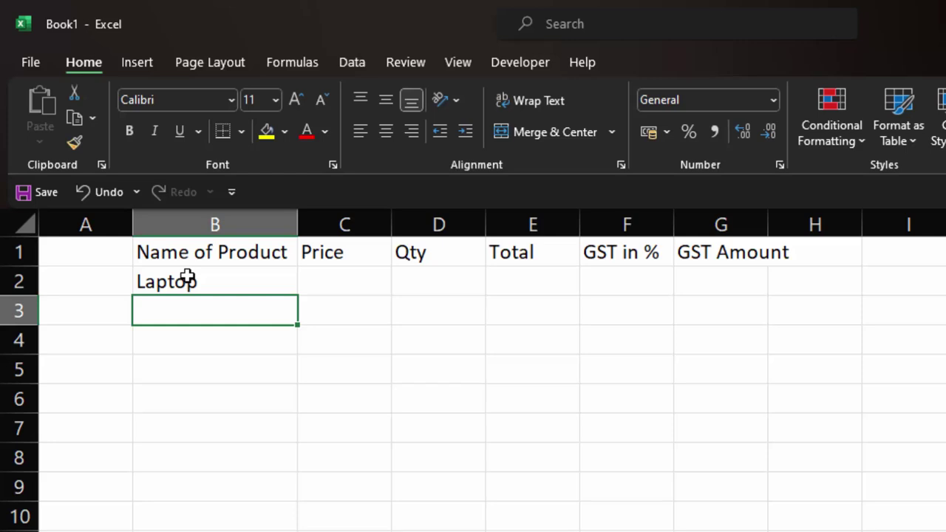
type("Desktop")
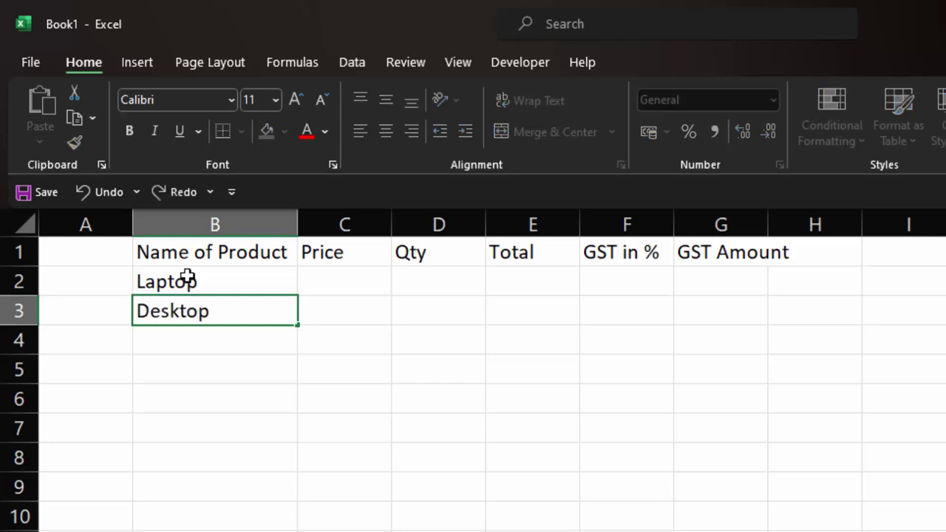
key("Return")
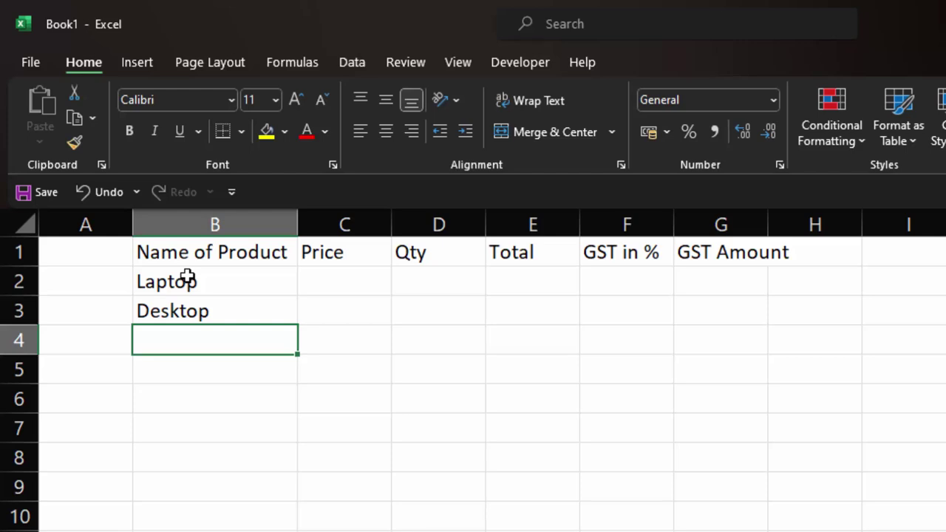
type("Pr")
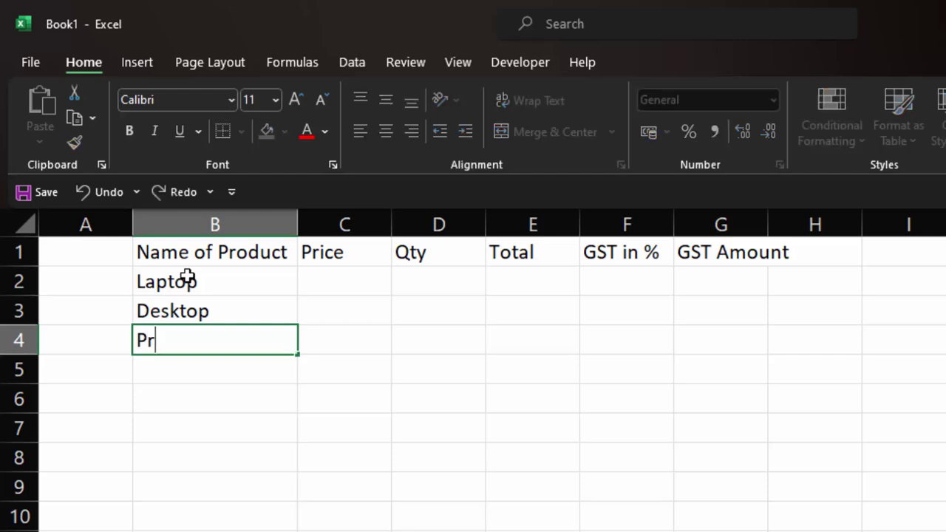
type("inter")
key("Return")
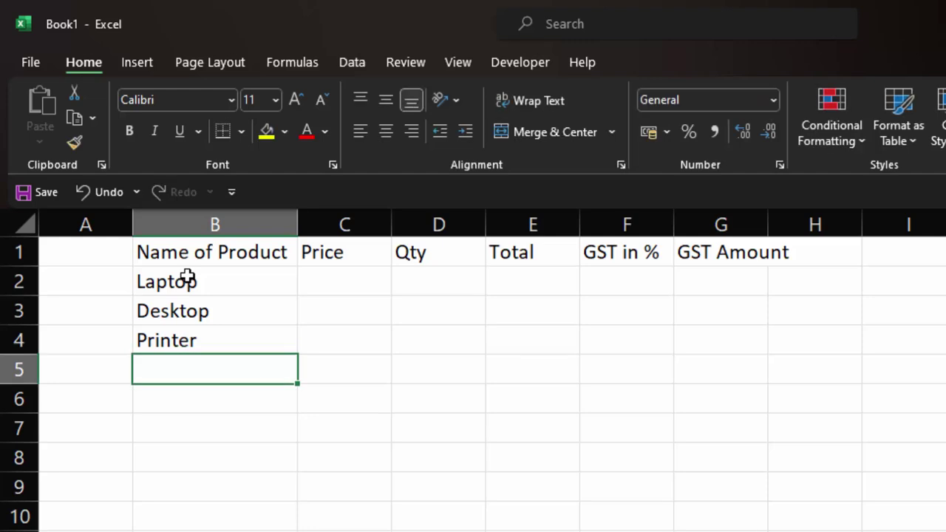
type("SSD")
key("Return")
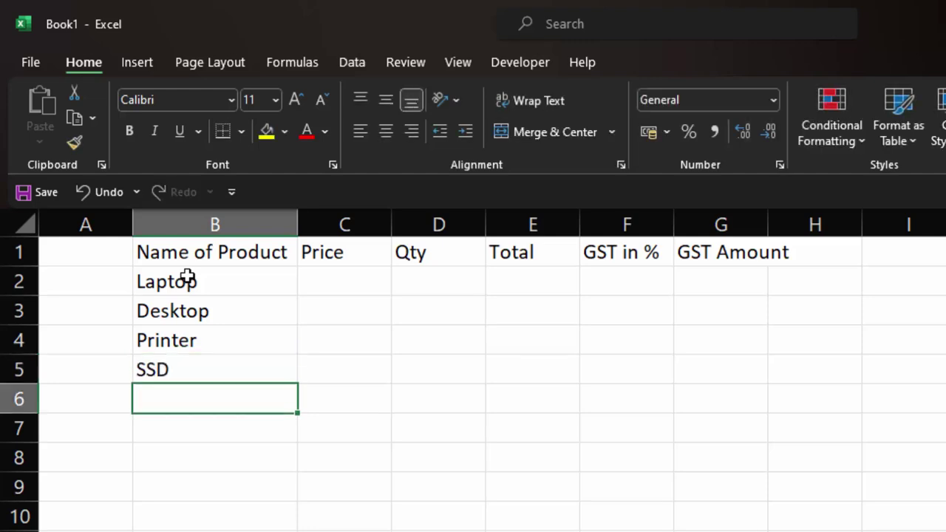
type("M")
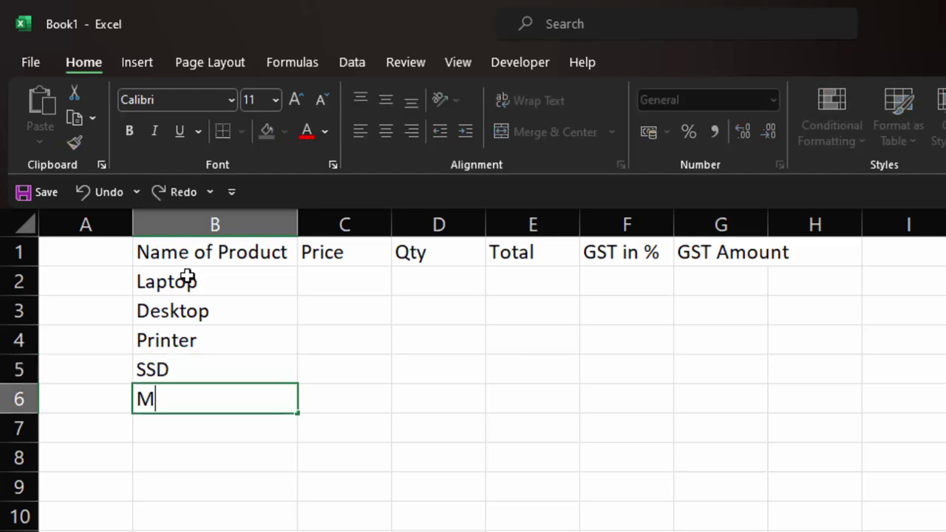
type("ouse")
key("Return")
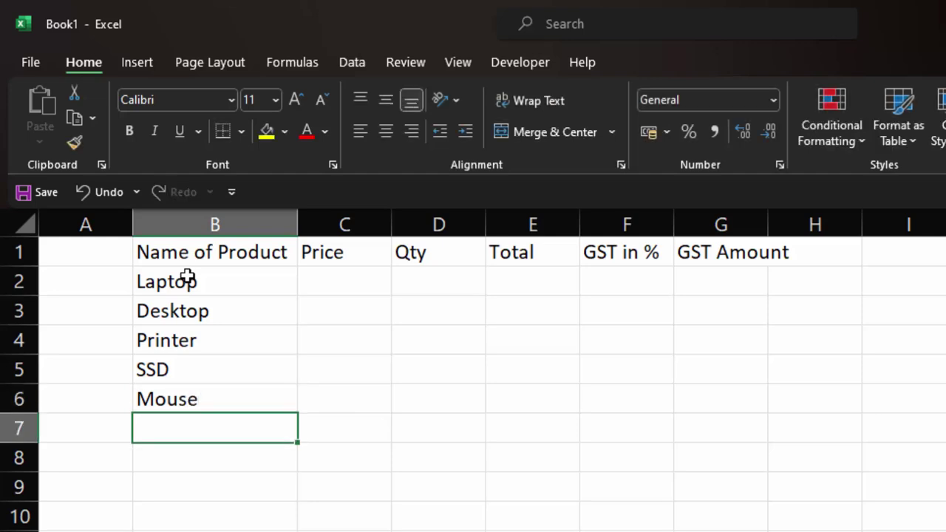
type("Keyboa")
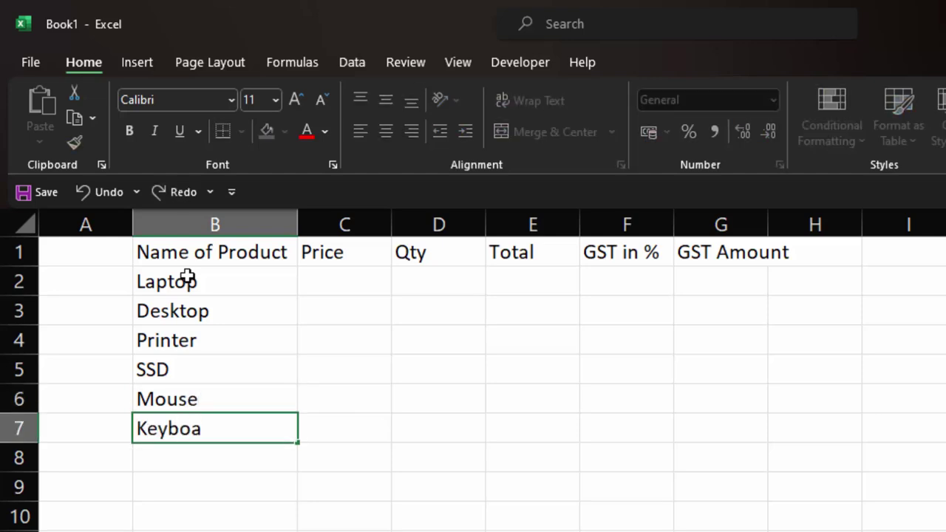
type("rd")
key("Return")
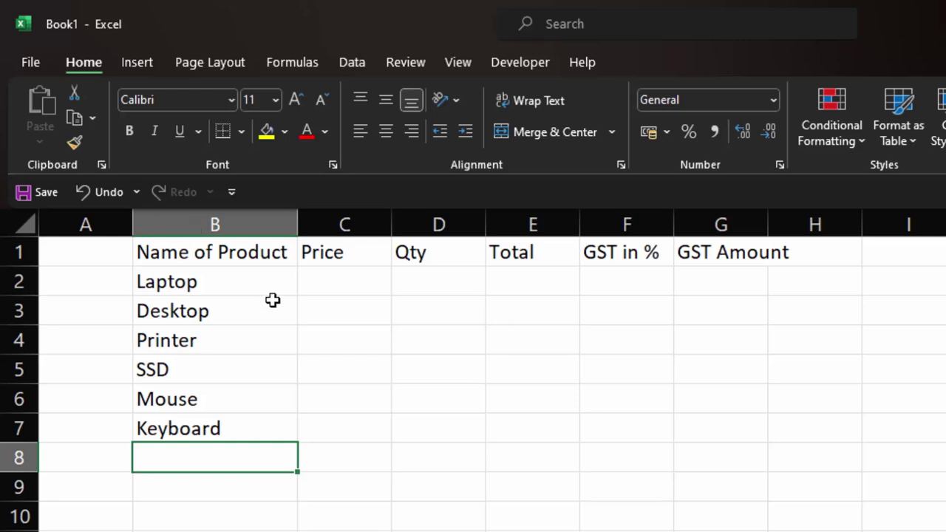
left_click(314, 291)
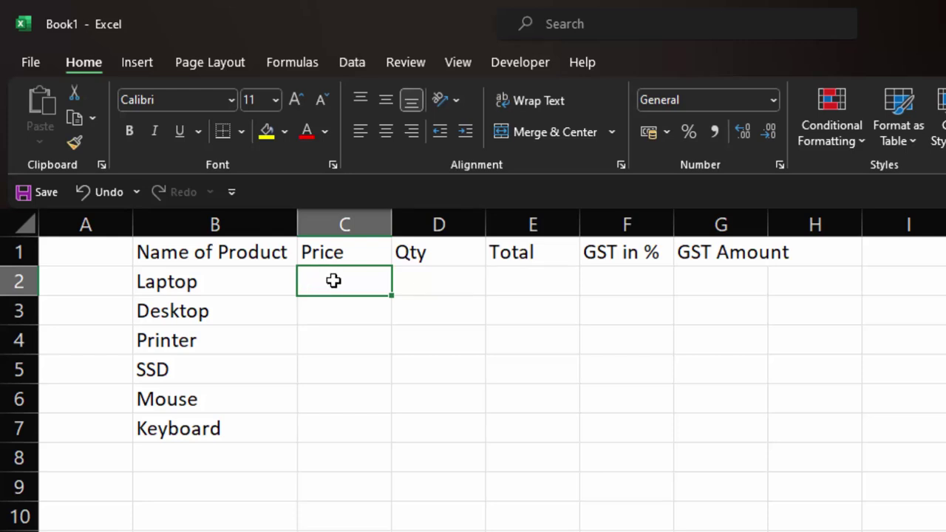
Select the Price C2:C7, Total E2:E7 and GST Amount column G ranges together
left_click_drag(333, 280, 324, 426)
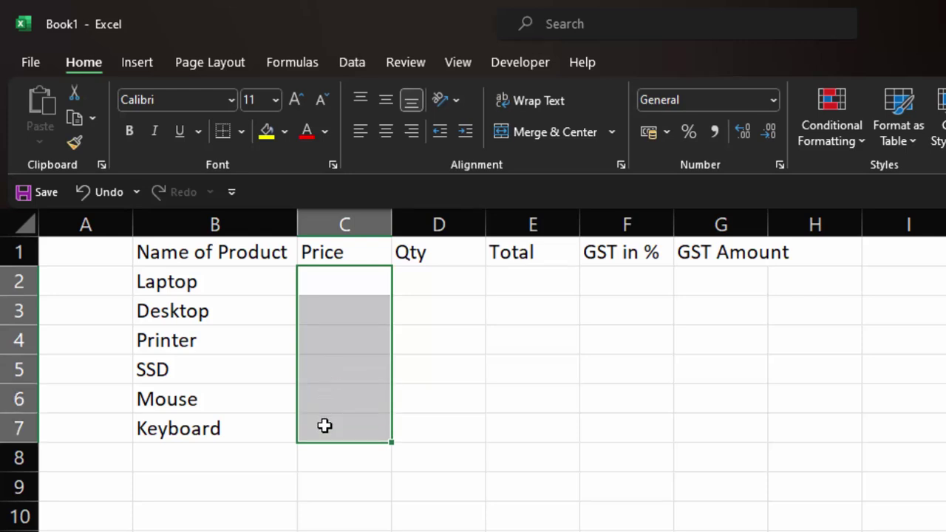
left_click(330, 289)
left_click_drag(328, 301, 331, 432)
left_click_drag(543, 282, 553, 429, "ctrl")
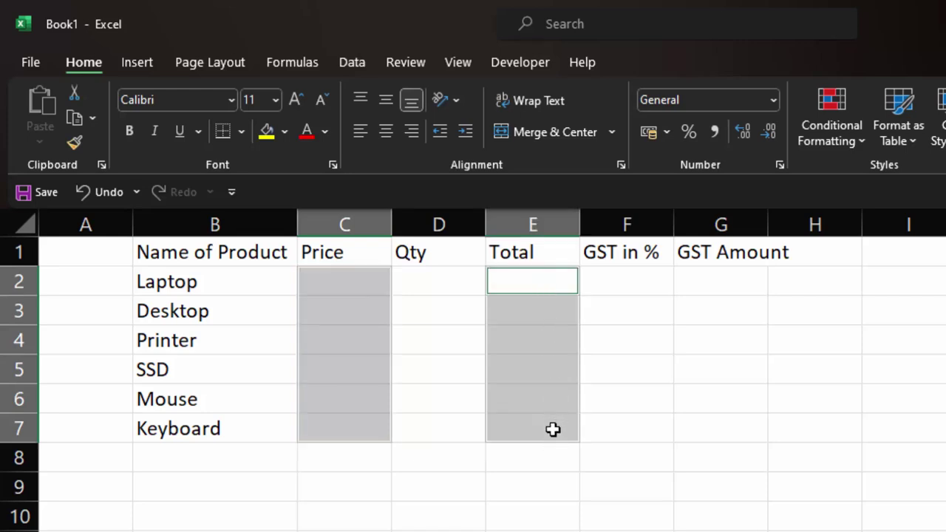
left_click_drag(728, 288, 741, 417, "ctrl")
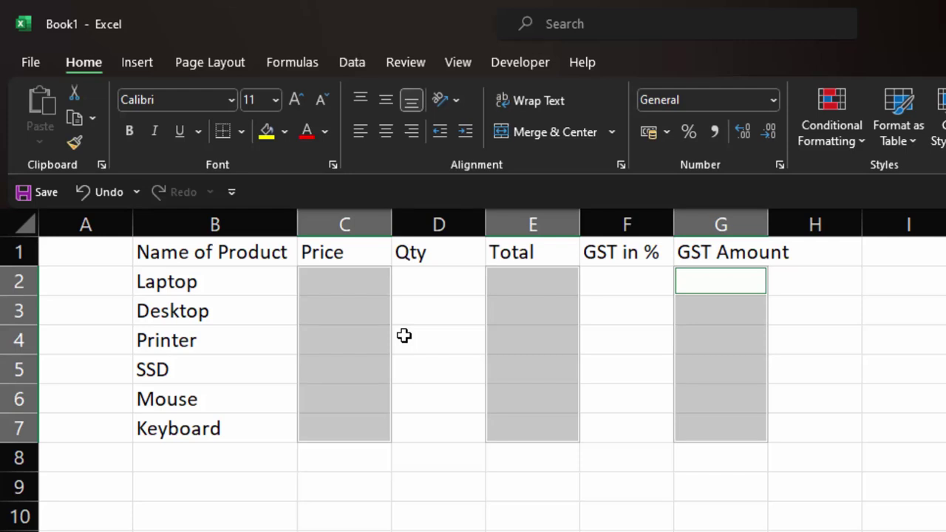
left_click(358, 282)
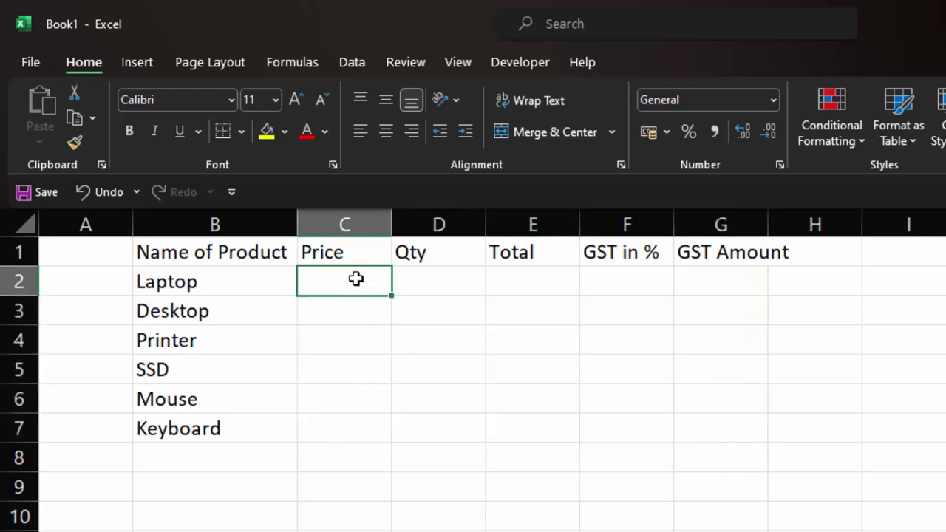
left_click_drag(356, 279, 358, 417)
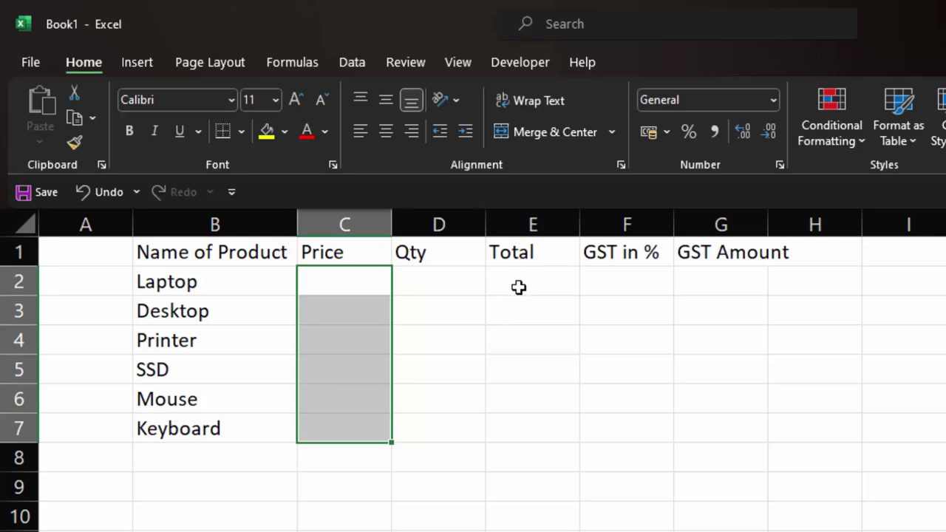
left_click_drag(519, 288, 513, 422, "ctrl")
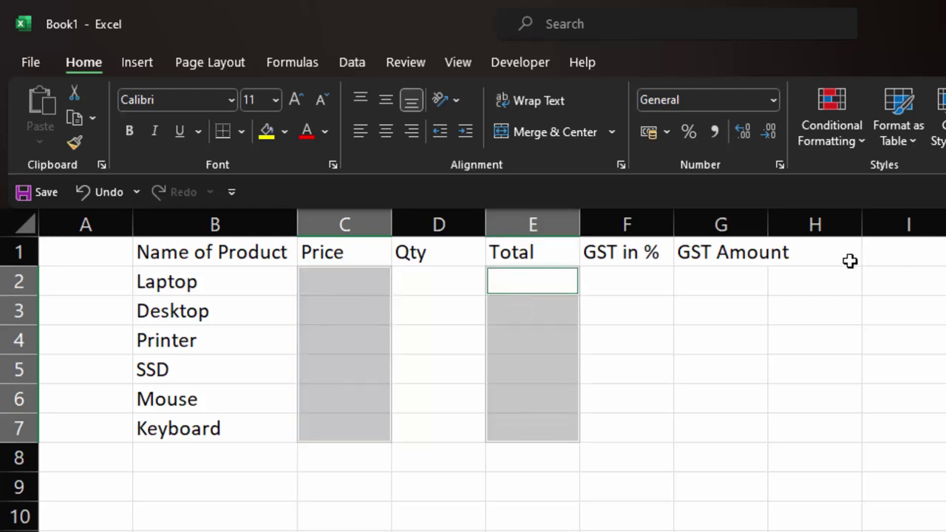
left_click_drag(745, 288, 743, 447, "ctrl")
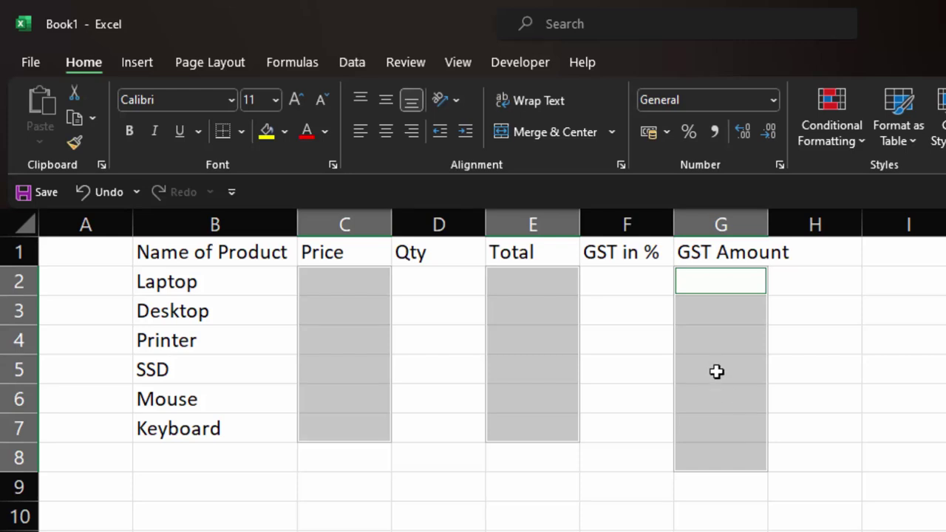
Apply Currency, then ₹ English (India) Accounting format to the selected ranges
left_click(776, 99)
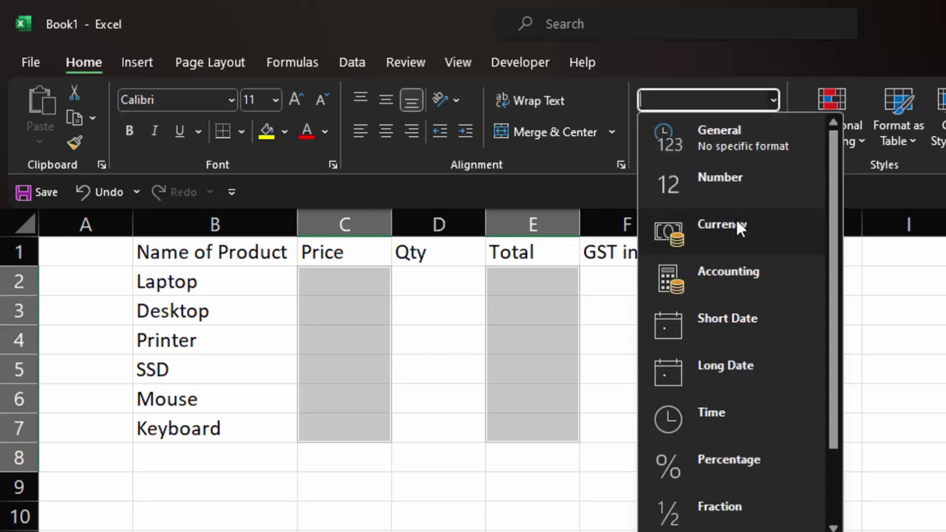
left_click(736, 222)
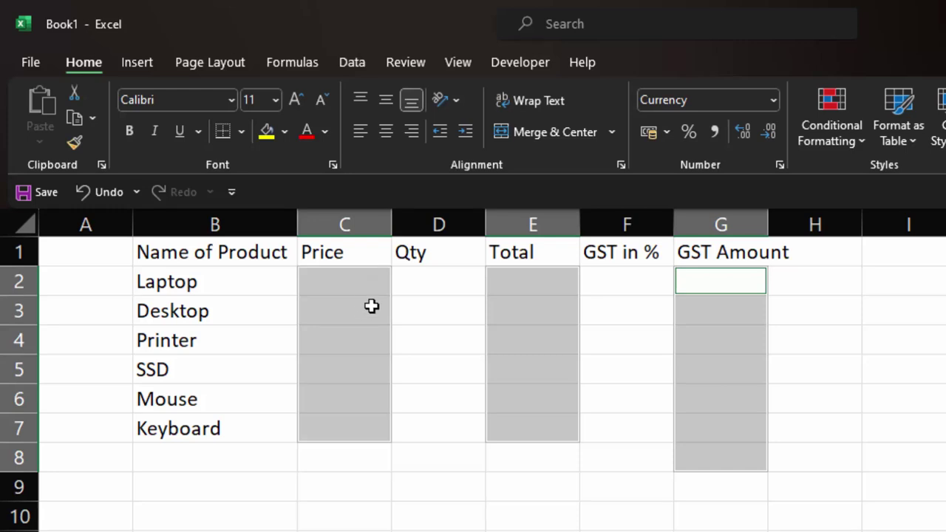
left_click(670, 130)
left_click(714, 158)
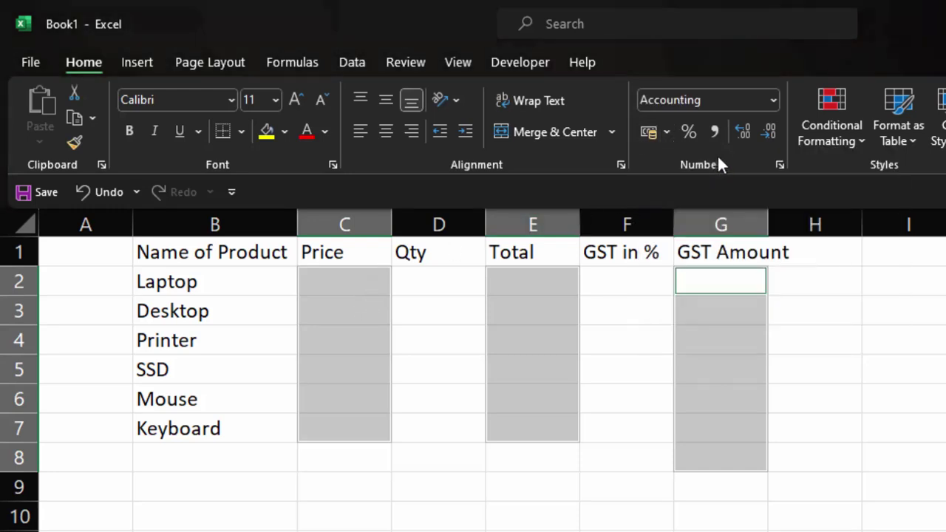
left_click(851, 382)
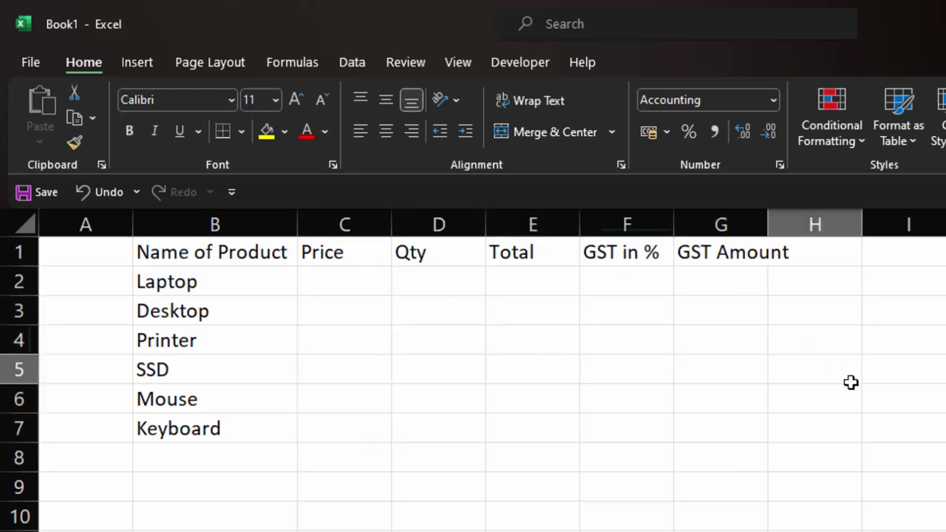
Enter prices 70000, 35000, 20000, 3000, 200 and 500 in C2:C7
left_click(360, 271)
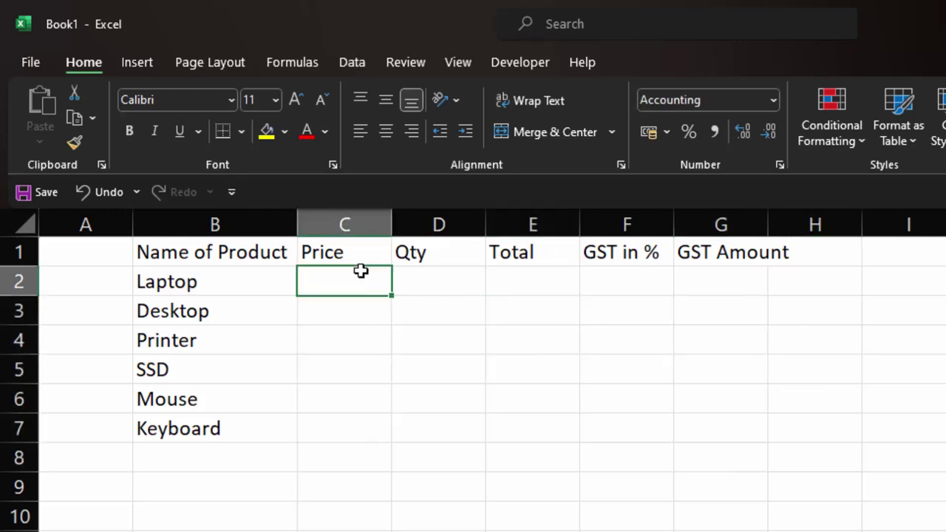
type("7")
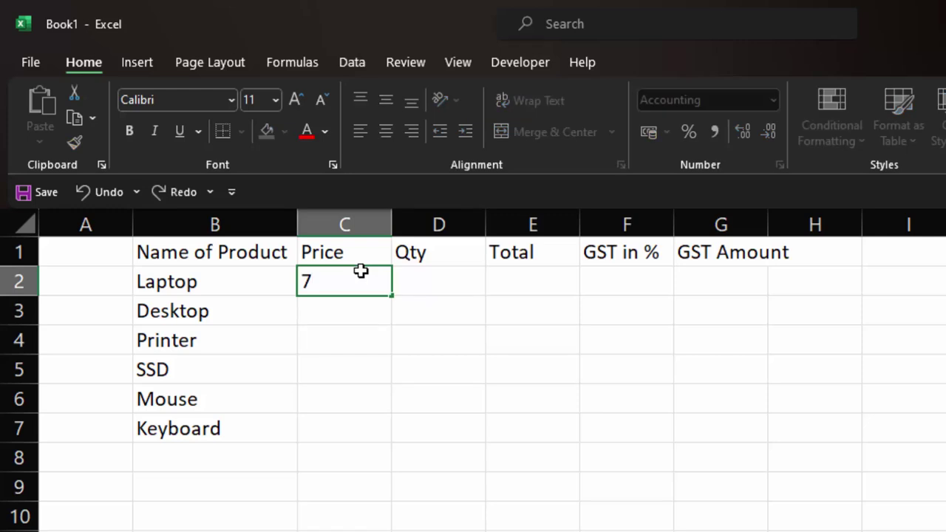
type("0000")
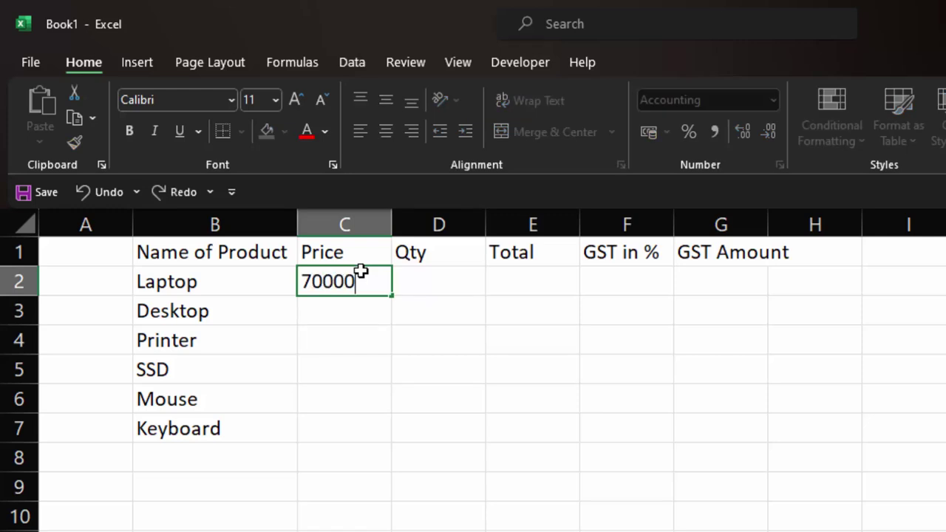
key("Return")
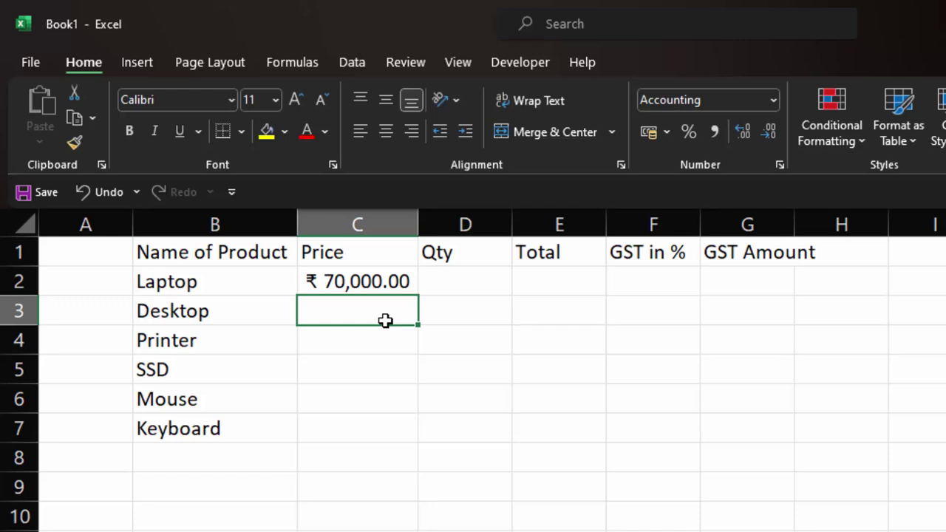
type("35,000")
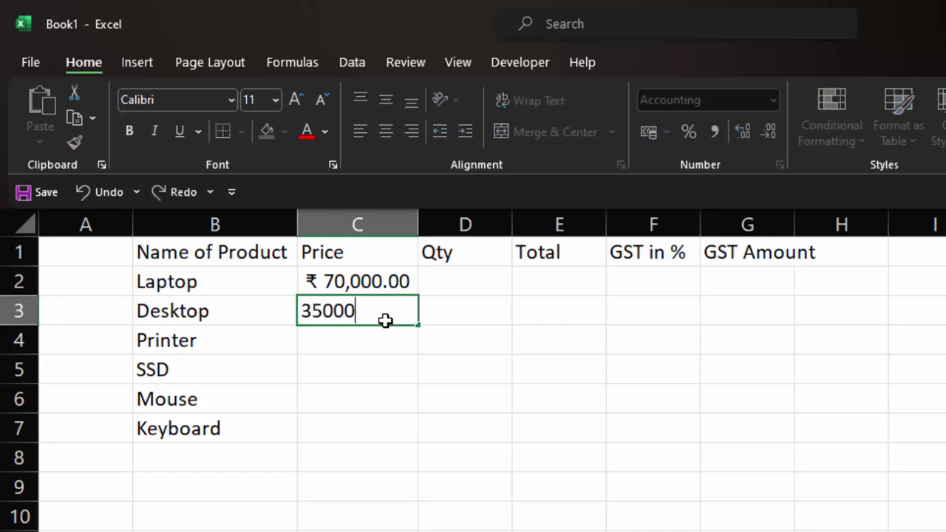
key("Return")
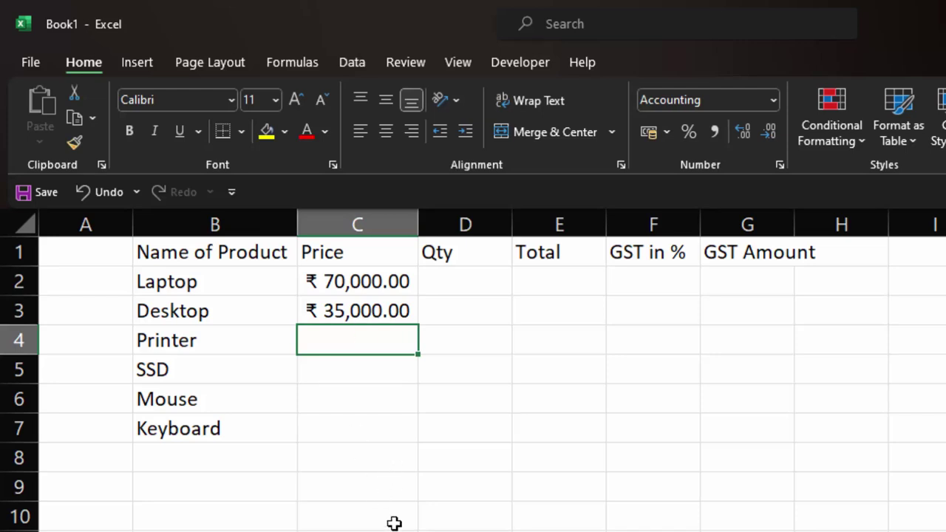
type("20,00")
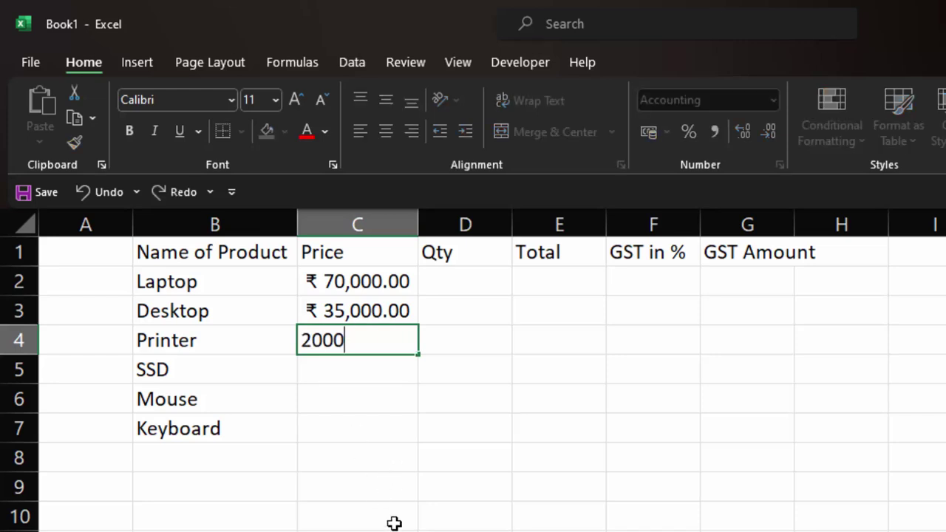
type("0")
key("Return")
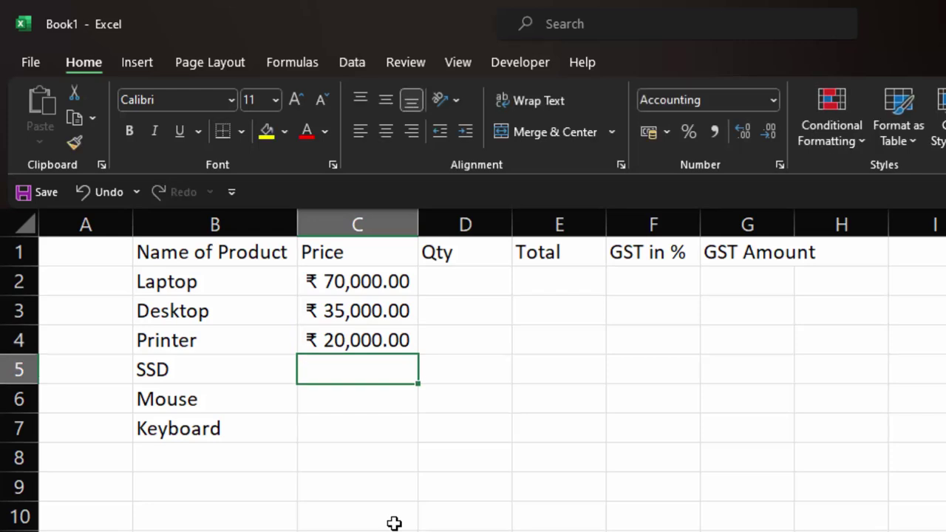
type("3000")
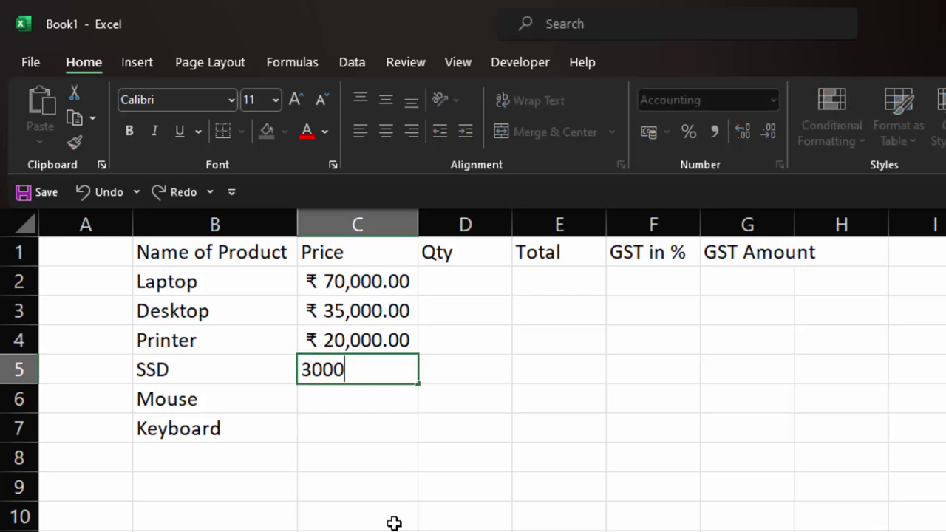
key("Return")
type("200")
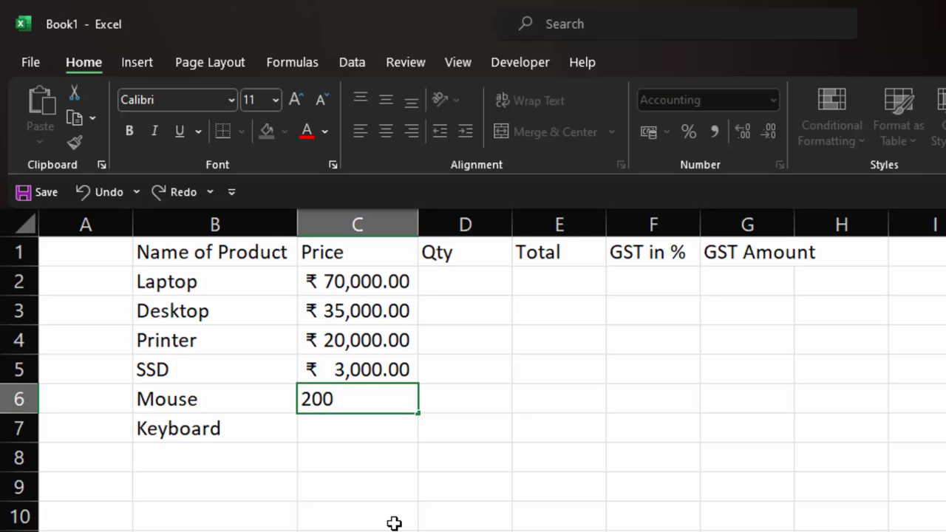
key("Return")
type("50")
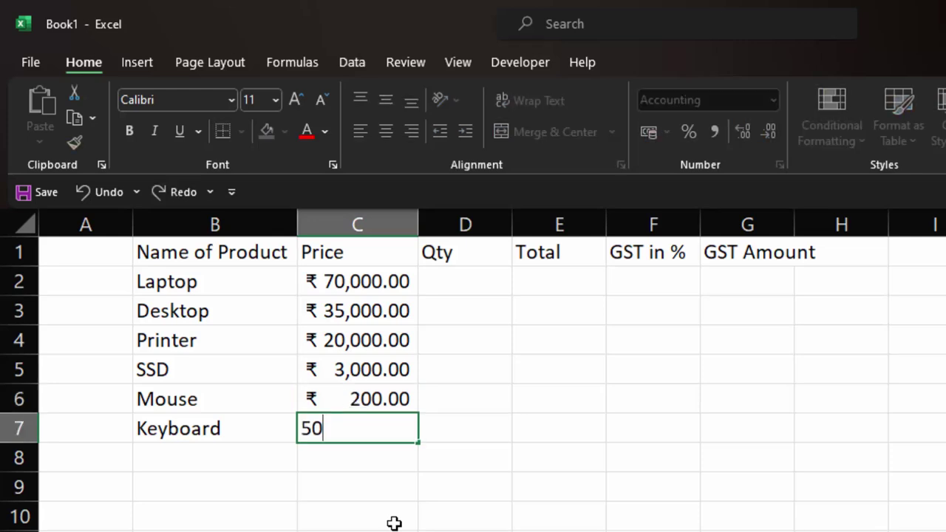
type("0")
left_click(493, 290)
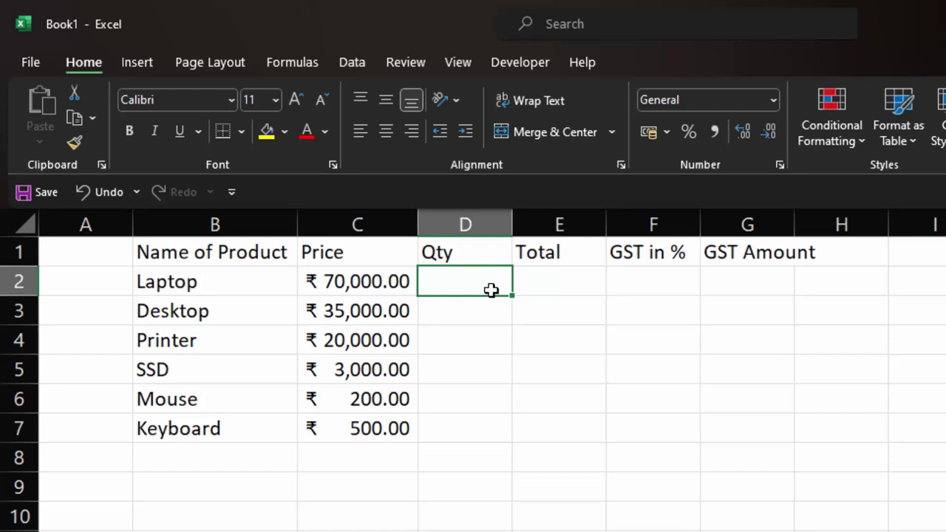
Enter quantities 6, 5, 6, 7, 78 and 90 in D2:D7
type("6")
key("Return")
type("5")
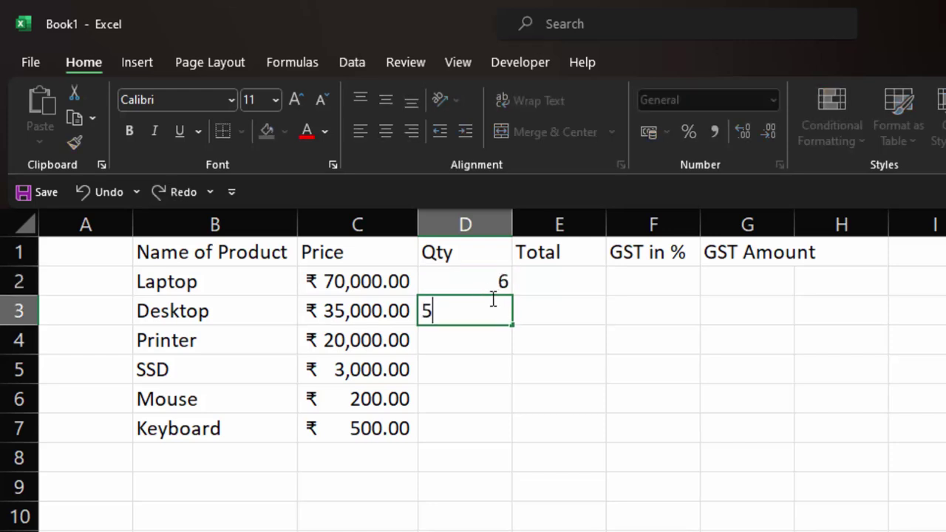
left_click(490, 332)
type("6")
left_click(482, 362)
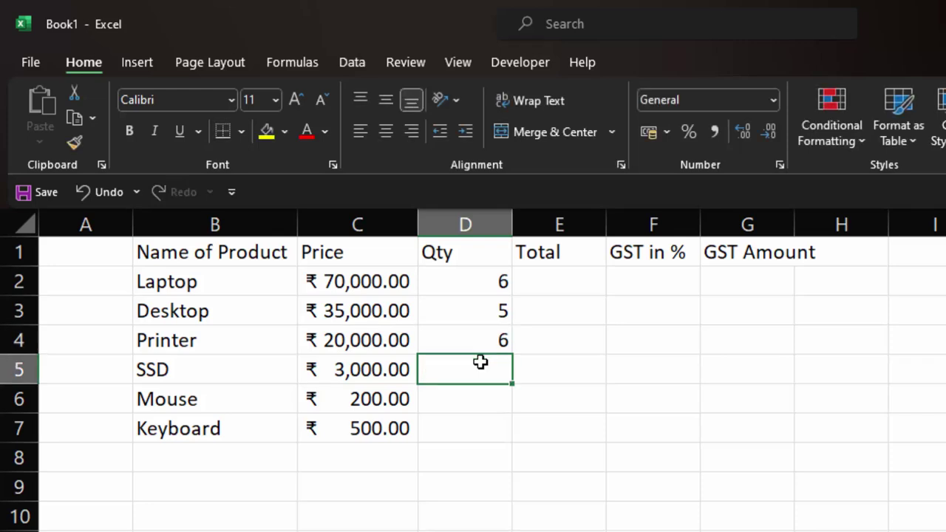
type("7")
left_click(467, 393)
type("78")
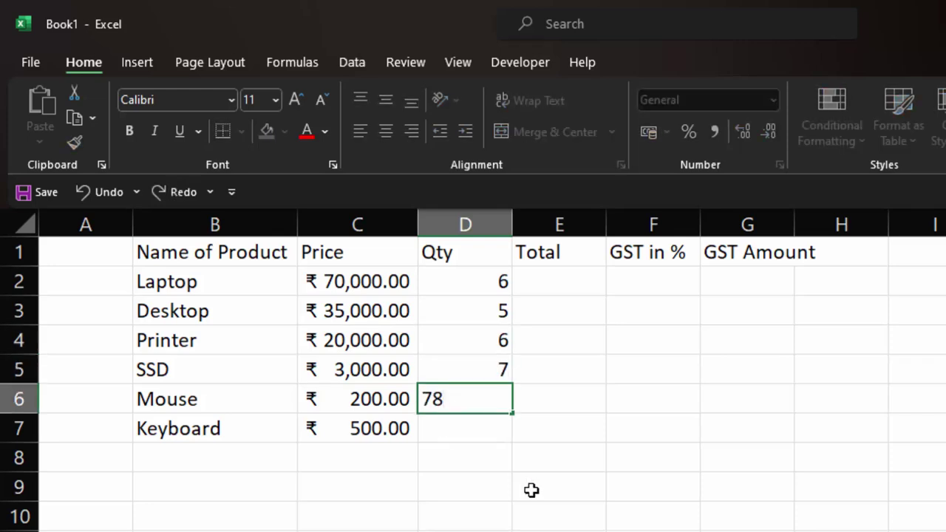
left_click(480, 461)
left_click(482, 433)
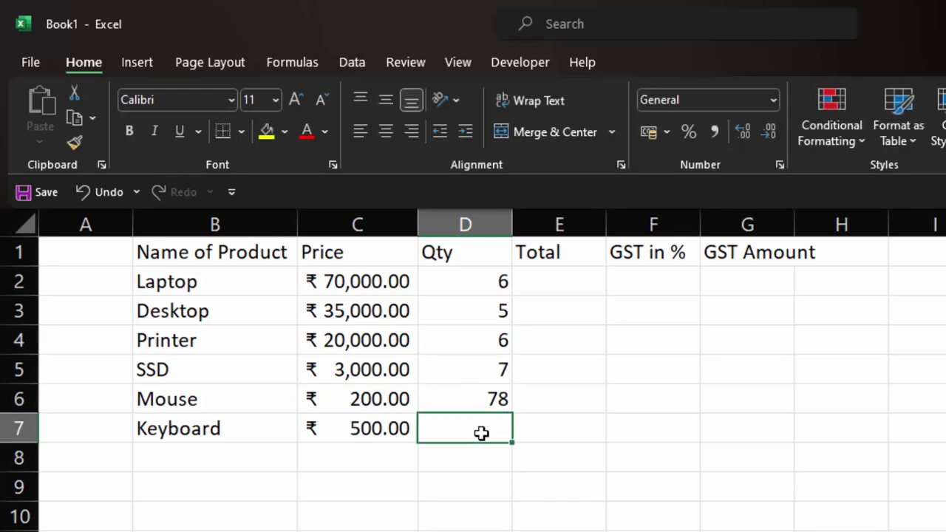
type("90")
left_click(507, 474)
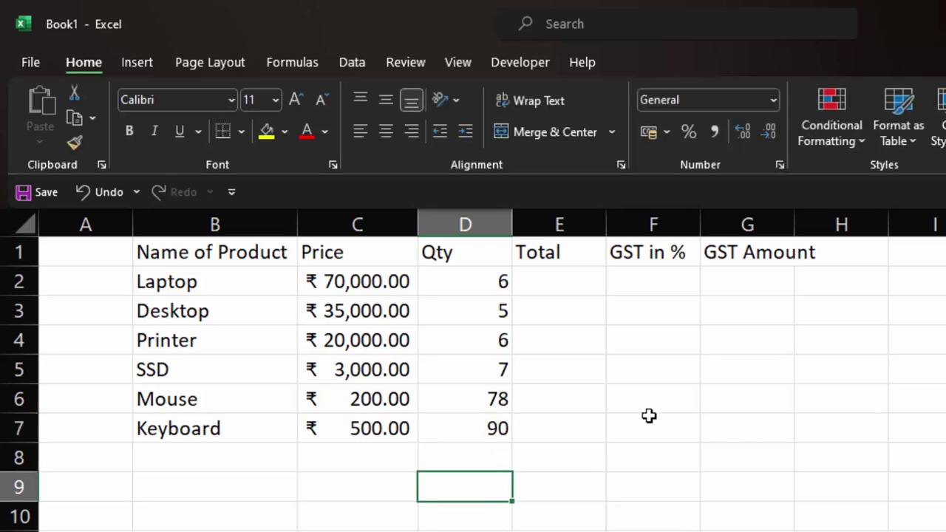
left_click(538, 278)
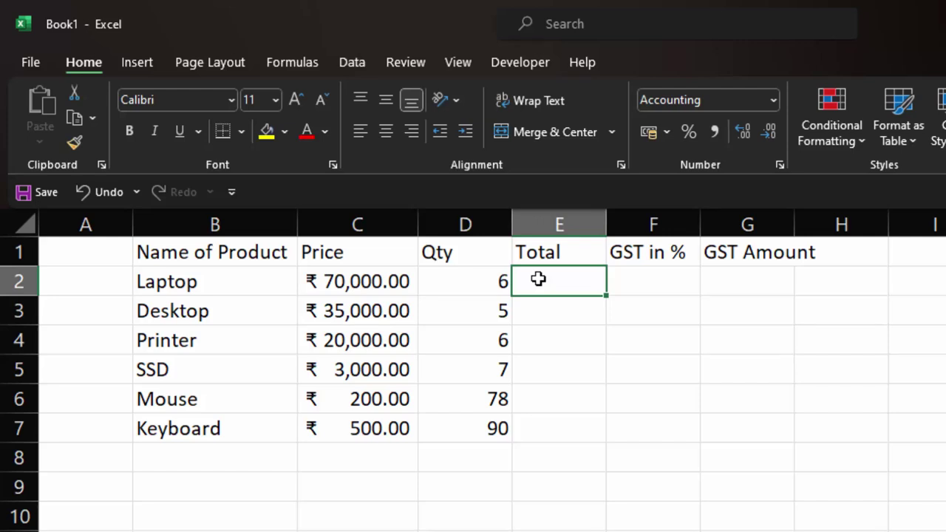
Enter the formula =C2*D2 in E2 to get the Laptop Total of ₹4,20,000.00
type("=")
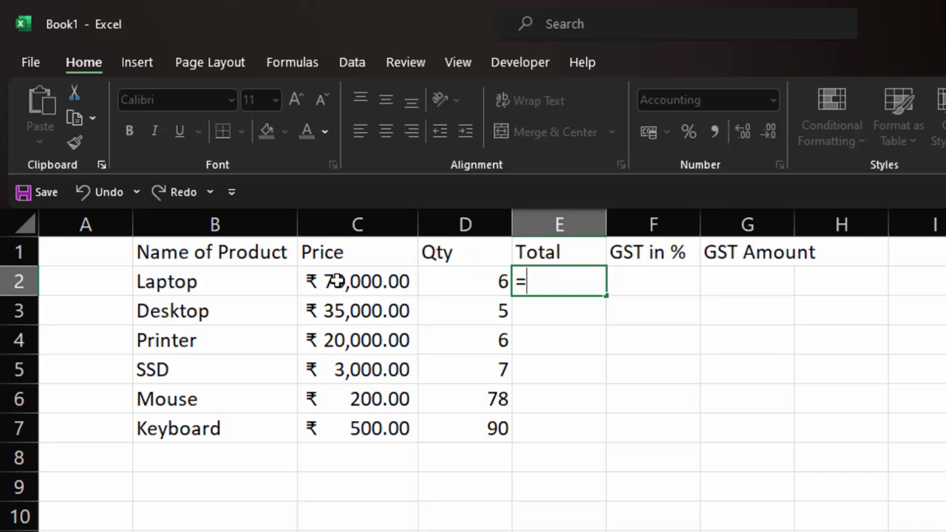
left_click(359, 224)
left_click(358, 281)
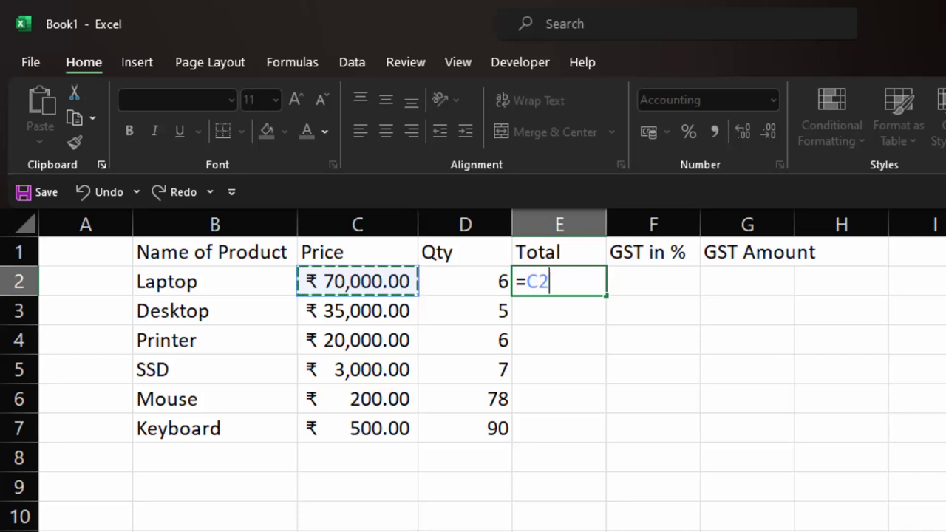
type("*")
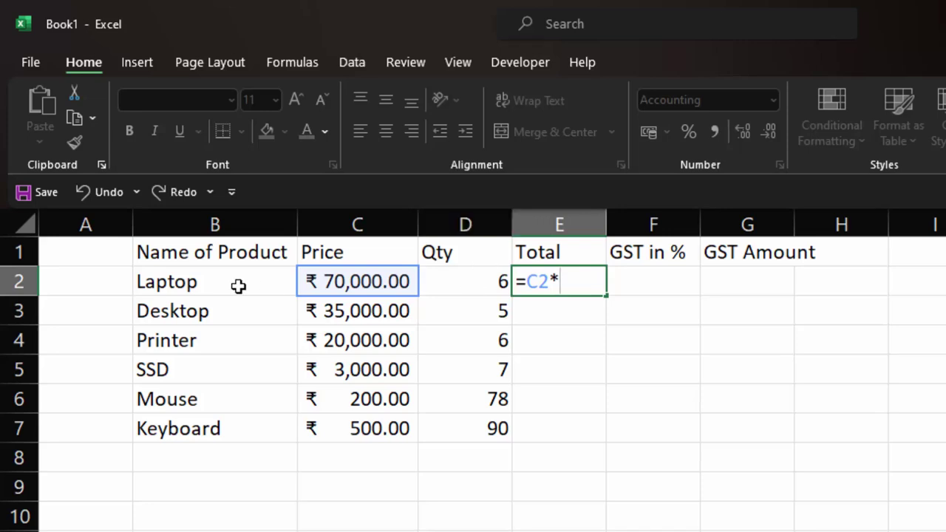
left_click(455, 282)
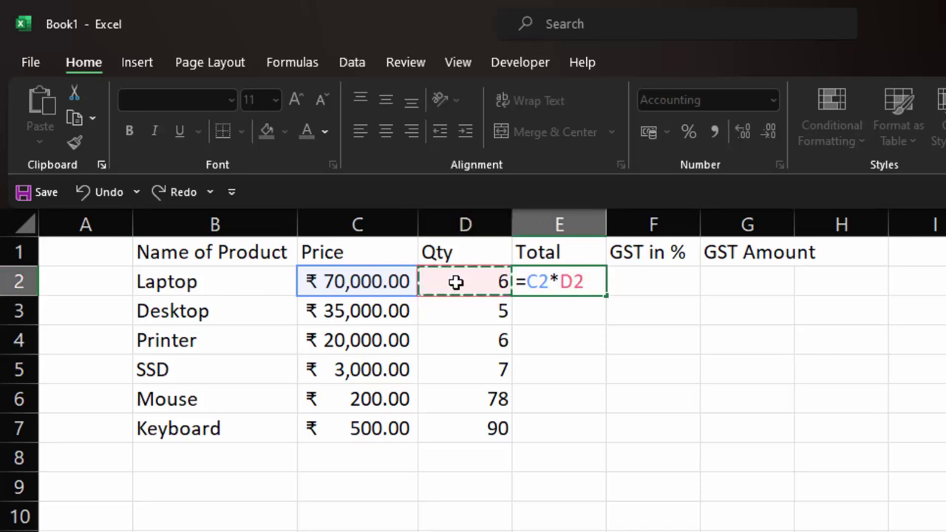
key("Return")
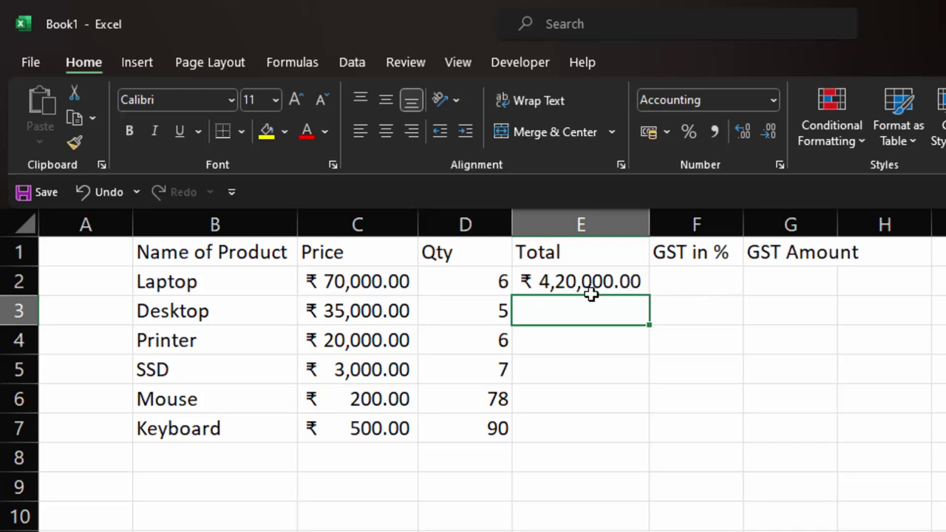
Reselect the Laptop Total cell E2
left_click(602, 282)
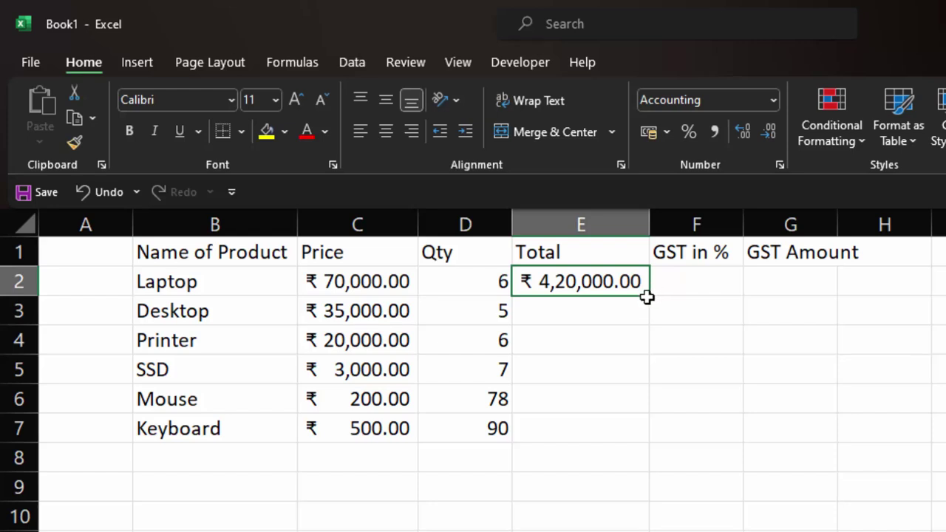
left_click(647, 298)
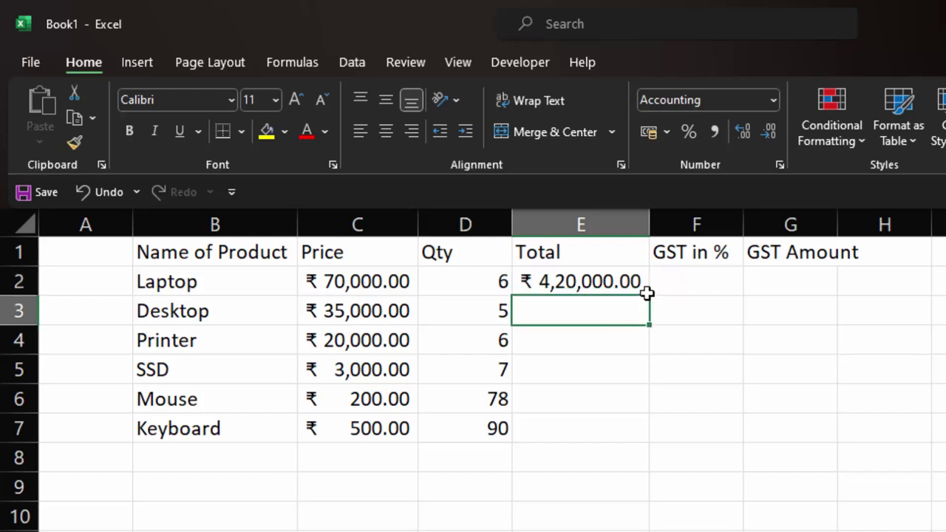
left_click(614, 271)
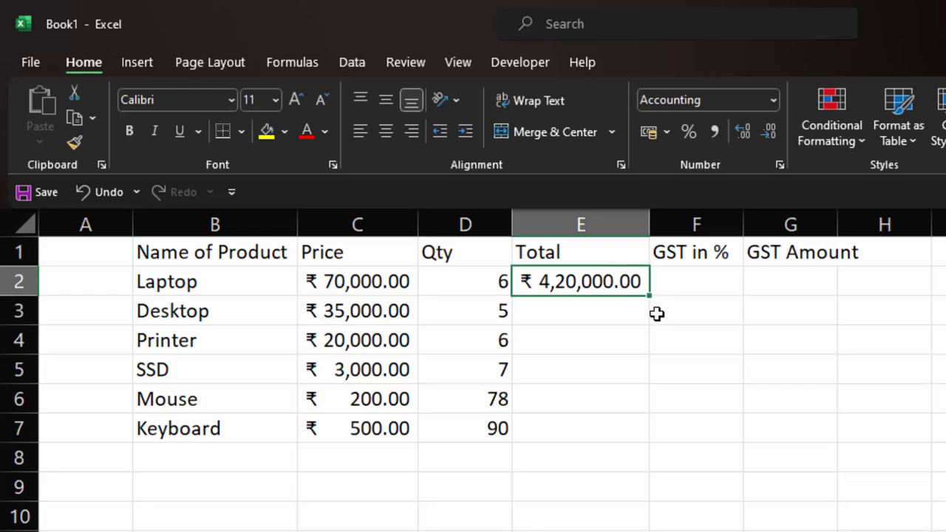
left_click(617, 348)
left_click(601, 286)
left_click(651, 291)
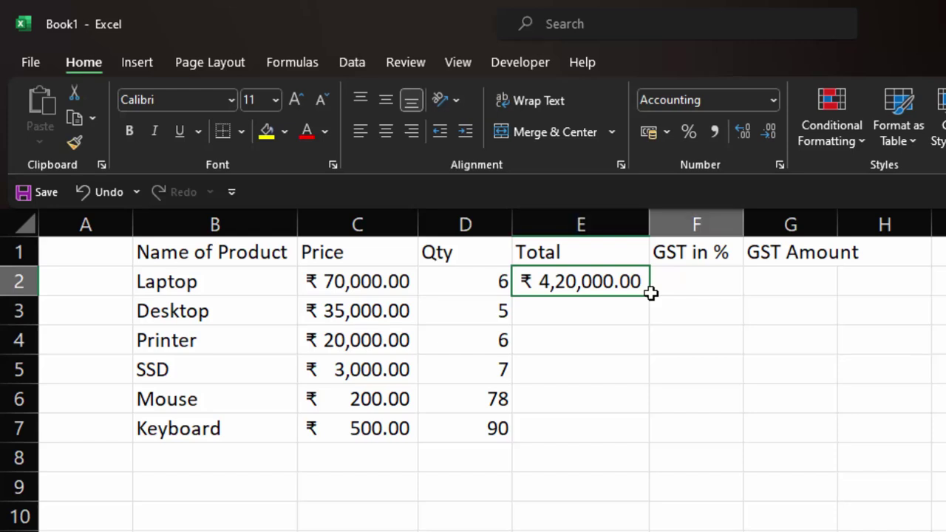
left_click(603, 287)
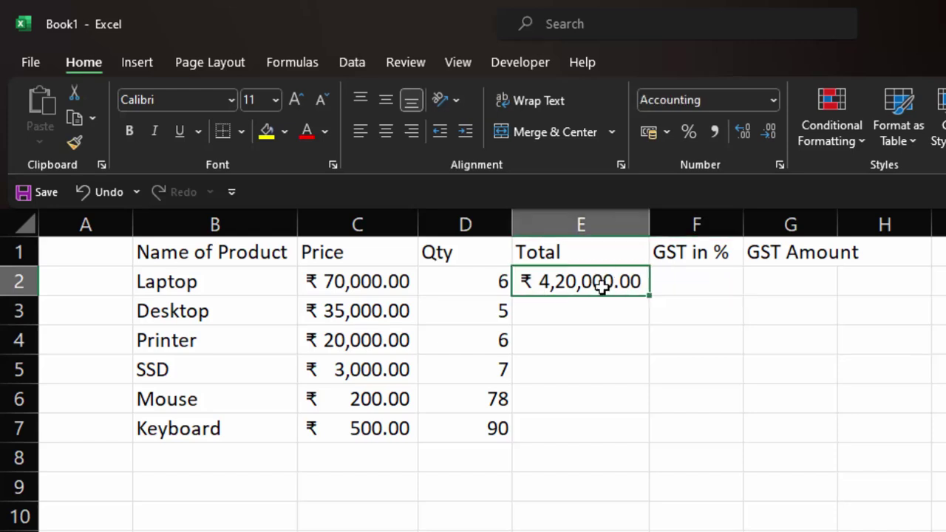
Fill the Total formula from E2 down to E7 with Ctrl+D so all six products show totals
left_click_drag(603, 287, 596, 418)
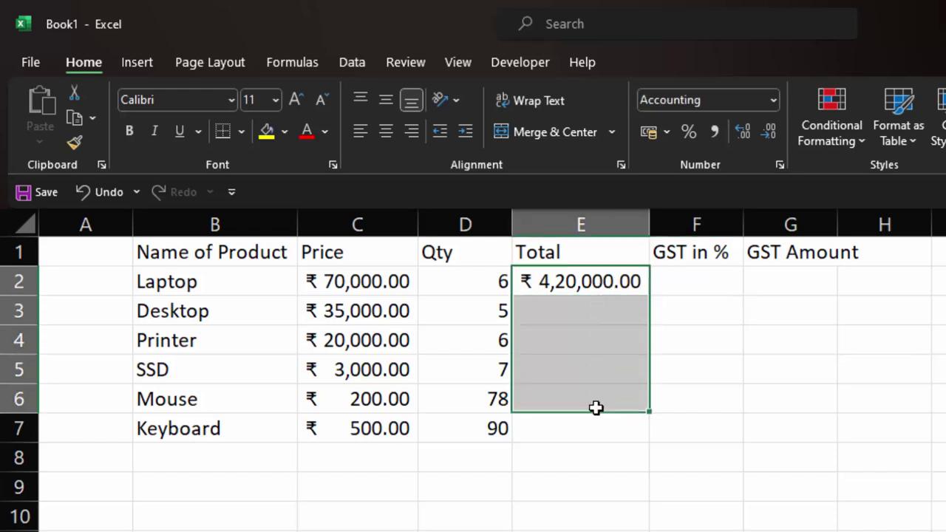
key("ctrl+d")
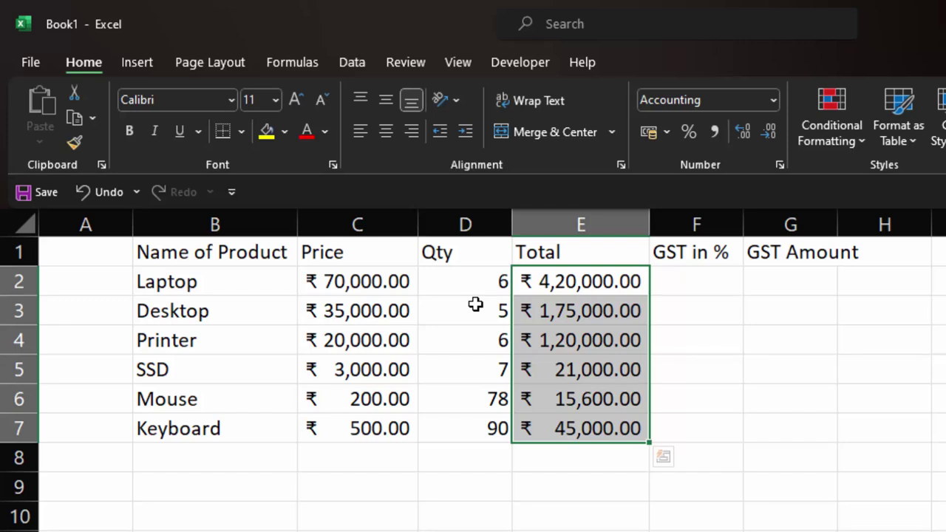
left_click(667, 280)
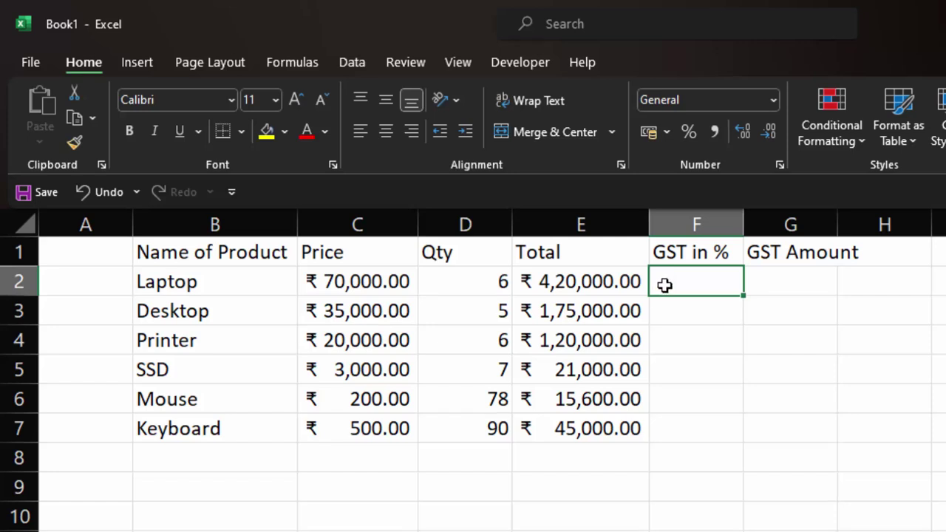
Select the GST in % cells F2:F7 and open the Data Validation dialog for them
mouse_move(662, 285)
left_mouse_down()
mouse_move(690, 379)
mouse_move(684, 418)
left_mouse_up()
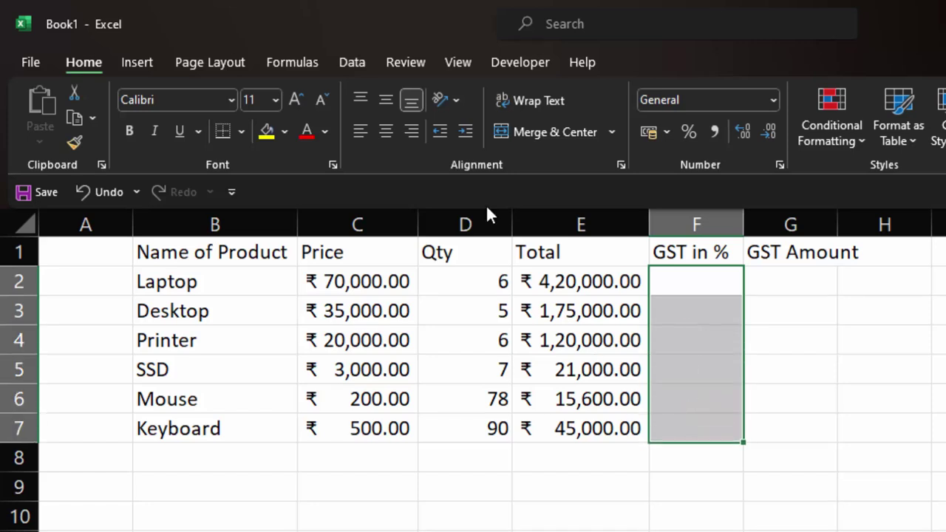
left_click(345, 67)
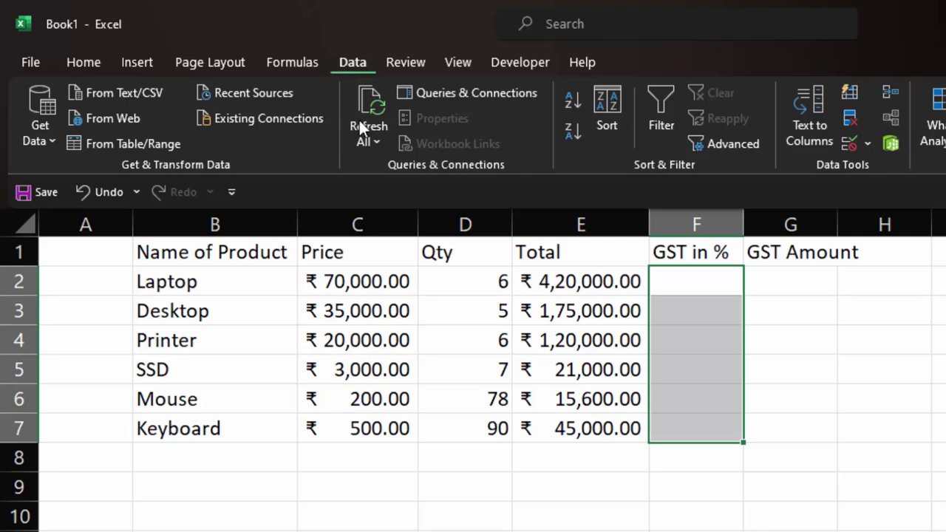
left_click(869, 143)
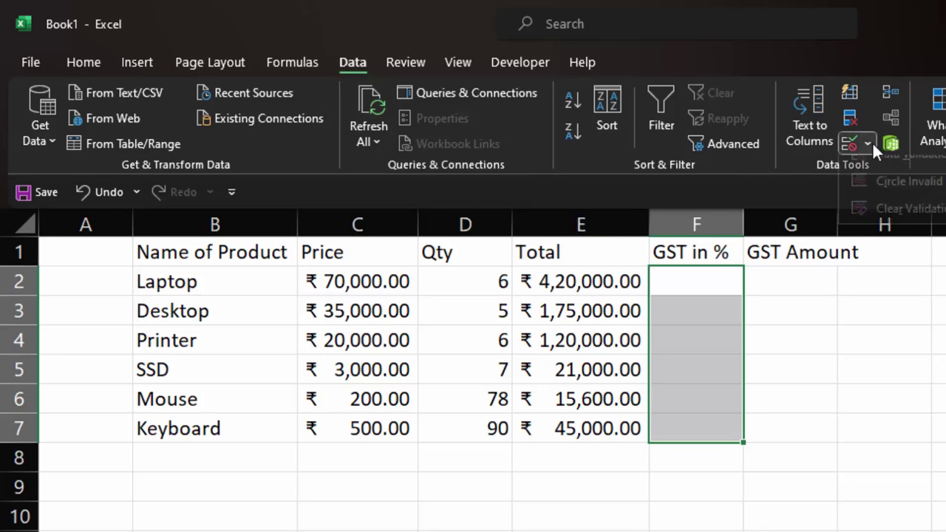
left_click(906, 172)
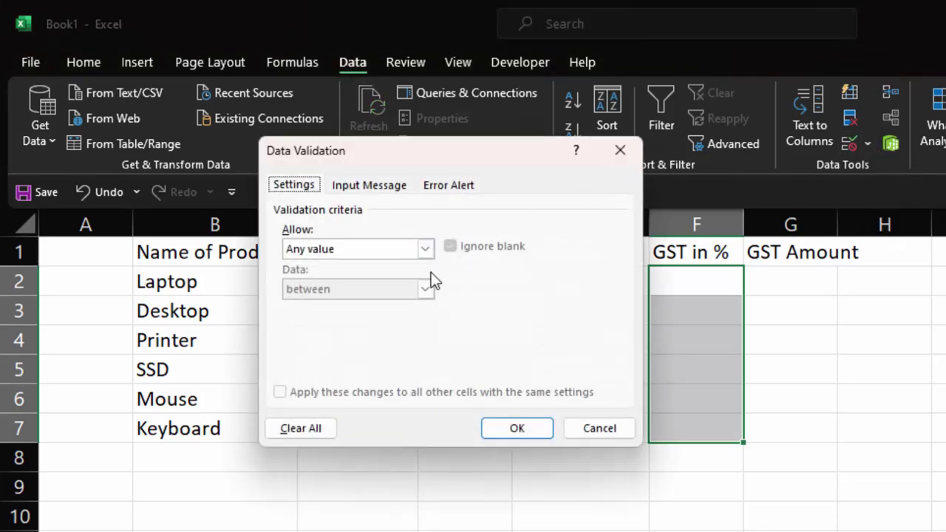
Set F2:F7 validation to a List with source 5%,10%,12%,18%,21%,28%
left_click(427, 249)
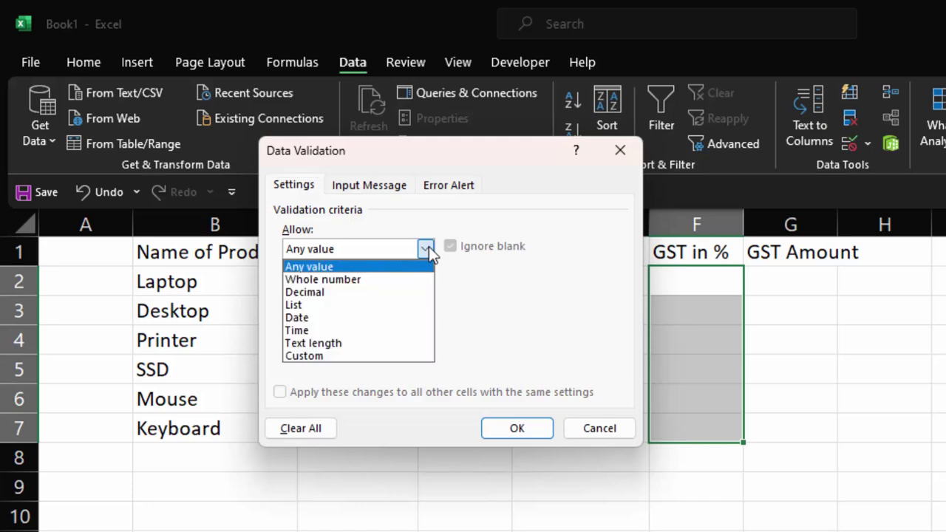
left_click(383, 305)
left_click(382, 327)
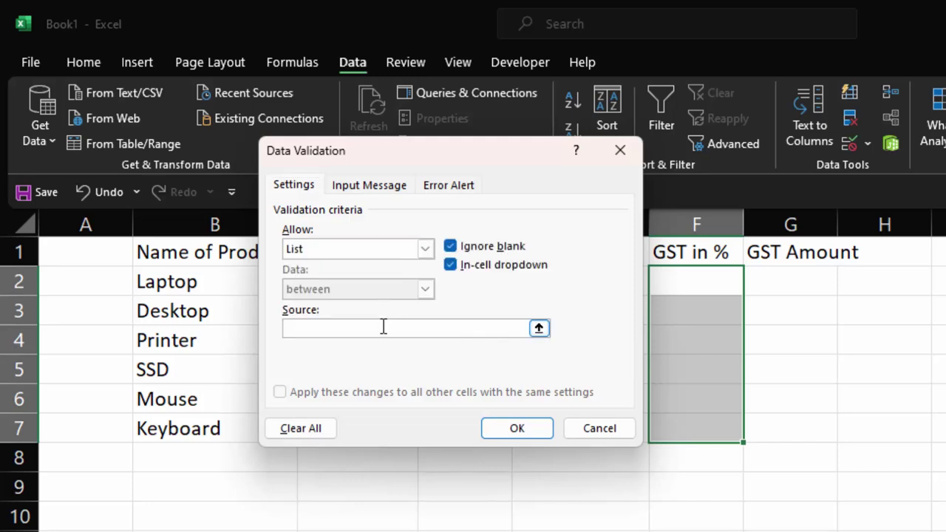
type("5")
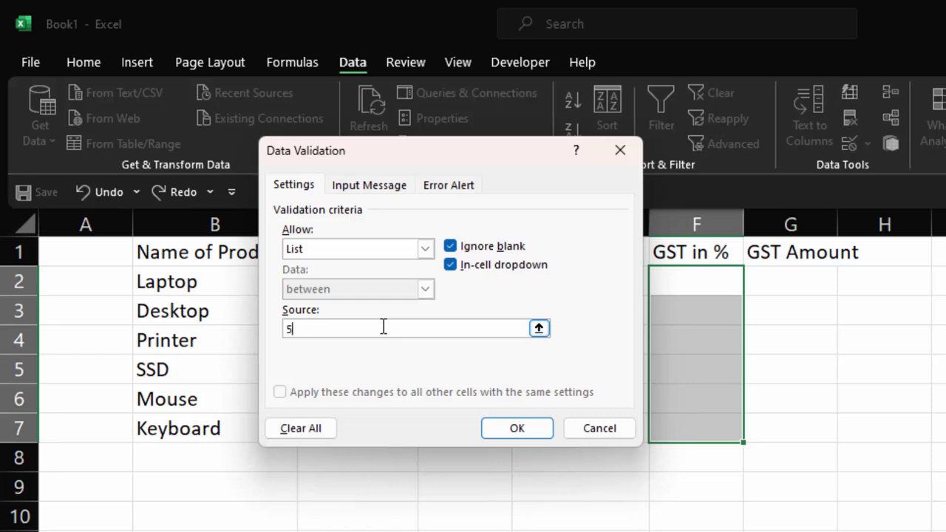
type("%,")
type("10%,12%,")
type("18%")
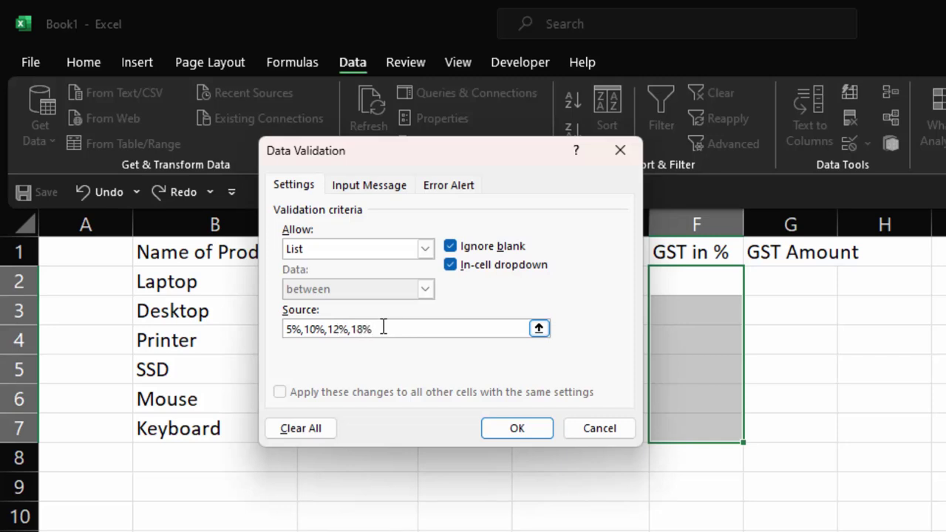
type(",21")
type("%,28")
type("%")
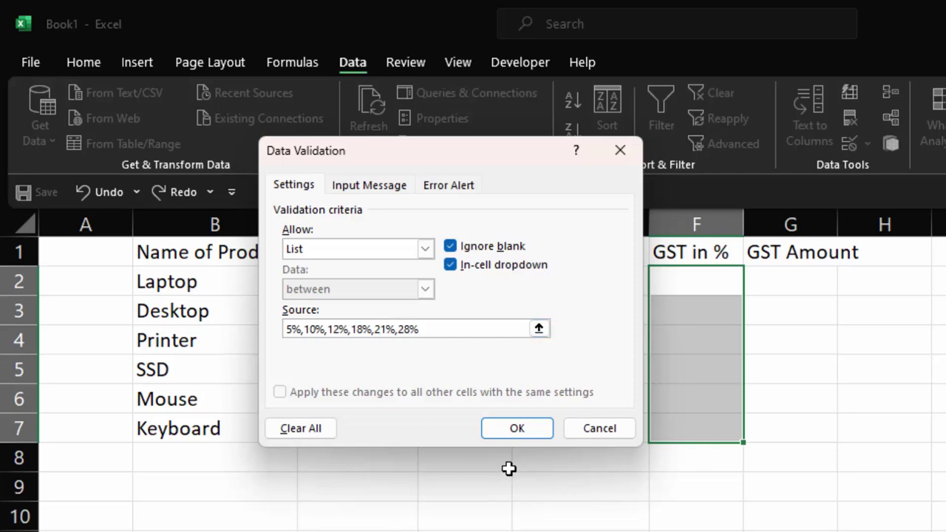
left_click(518, 431)
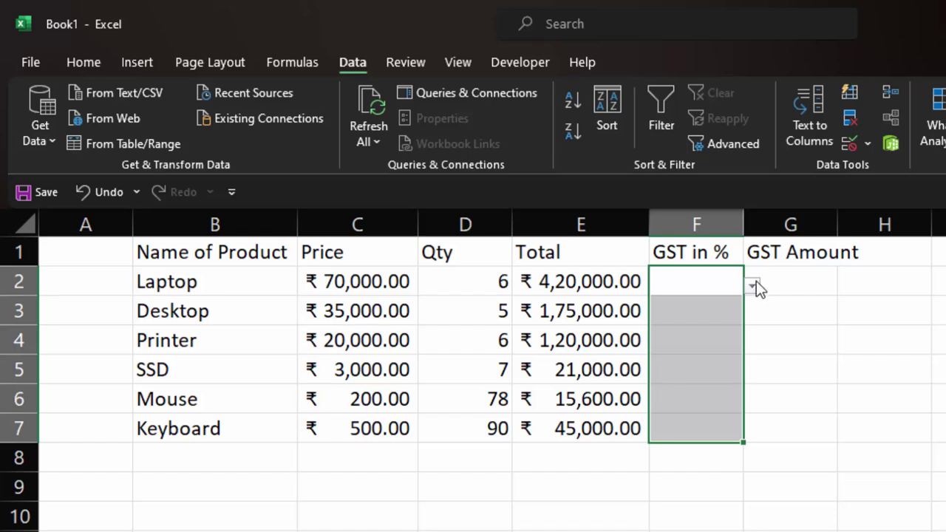
Pick 5%, 10% and 5% from the dropdowns for Laptop, Desktop and Printer in F2:F4
left_click(751, 286)
left_click(722, 307)
left_click(736, 323)
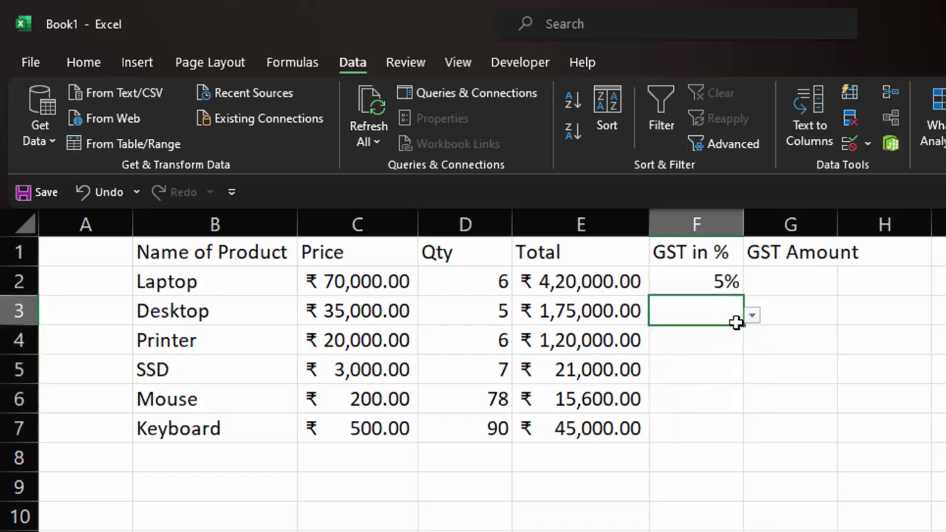
left_click(754, 322)
left_click(665, 355)
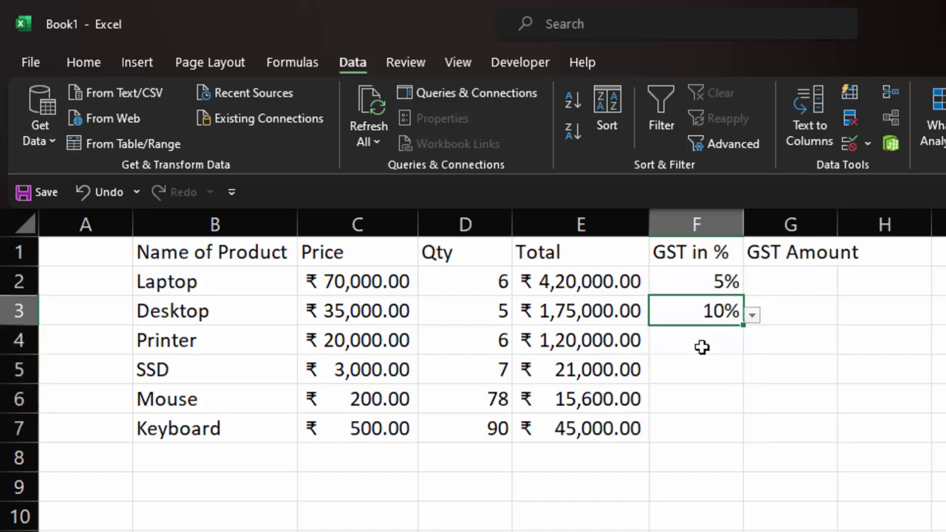
left_click(702, 346)
left_click(752, 345)
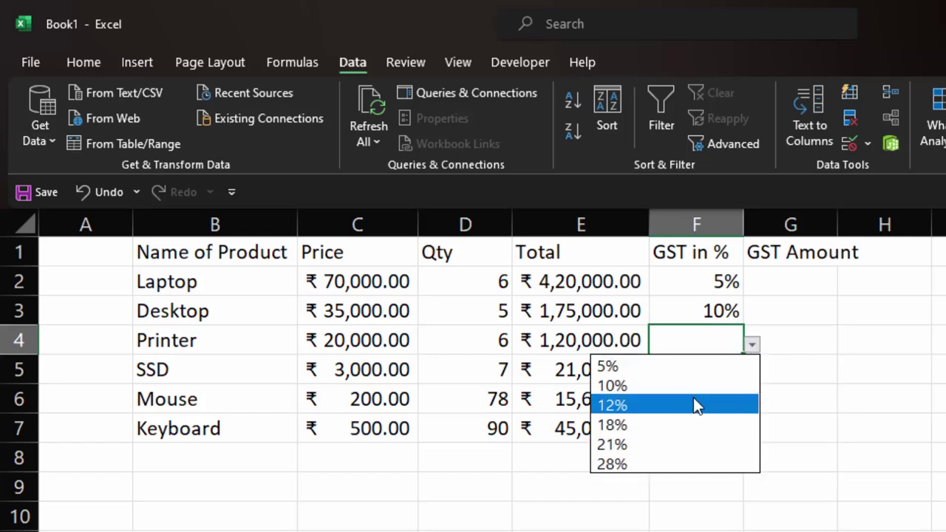
left_click(687, 360)
Pick 18%, 28% and 21% from the dropdowns for SSD, Mouse and Keyboard in F5:F7
left_click(684, 366)
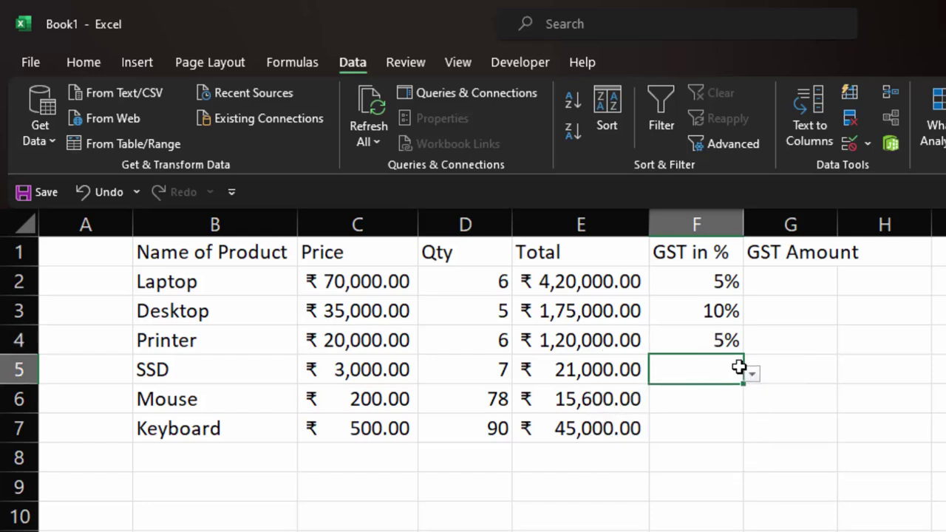
left_click(753, 377)
left_click(675, 447)
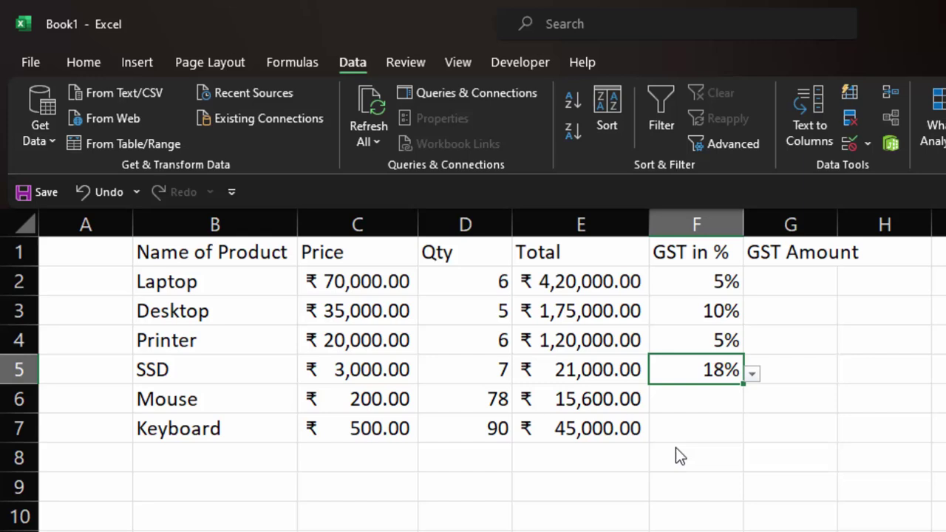
left_click(718, 402)
left_click(753, 404)
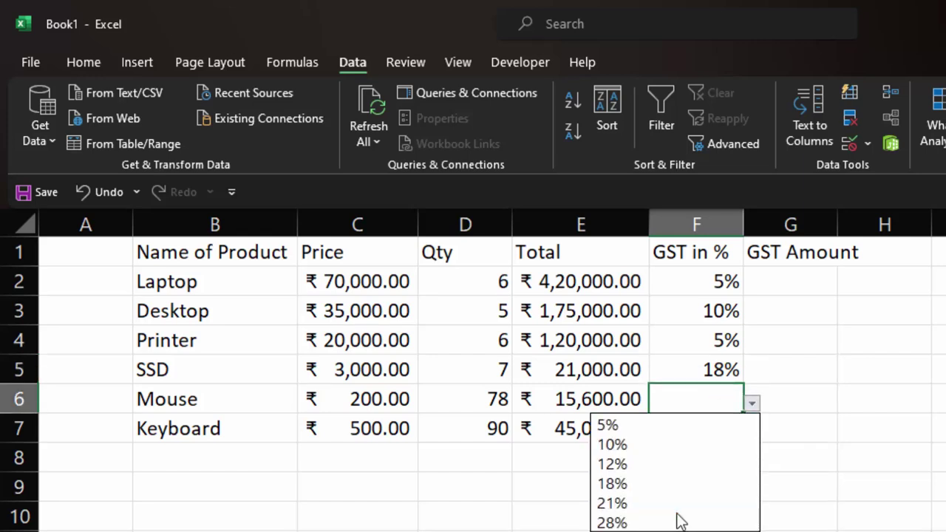
left_click(677, 518)
left_click(720, 427)
left_click(753, 435)
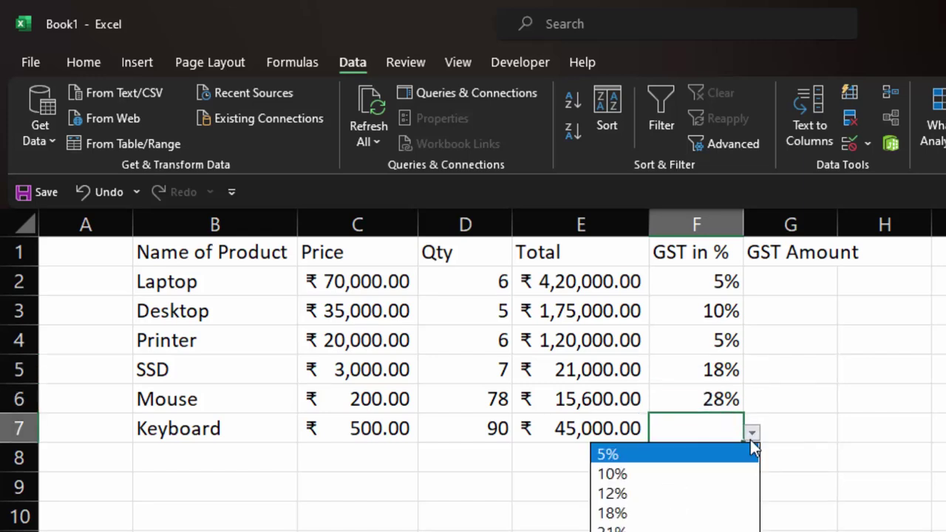
left_click(691, 526)
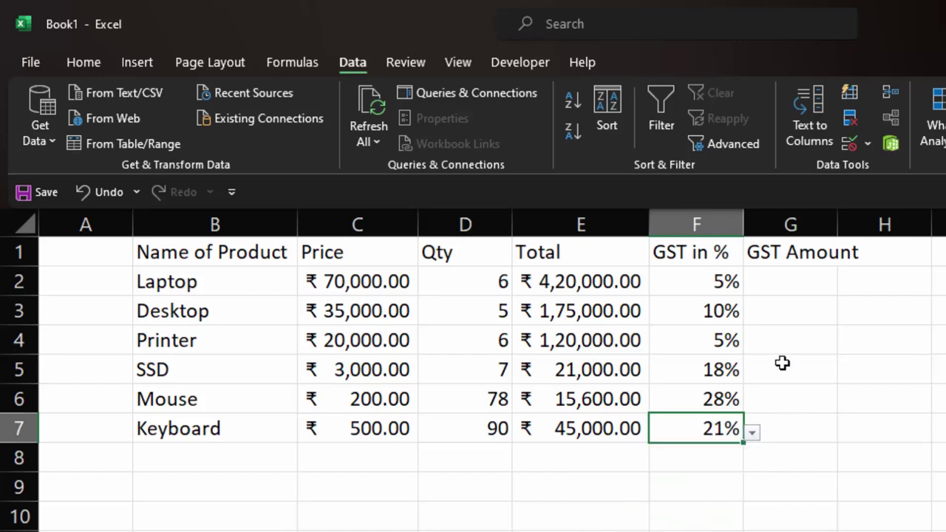
left_click(792, 293)
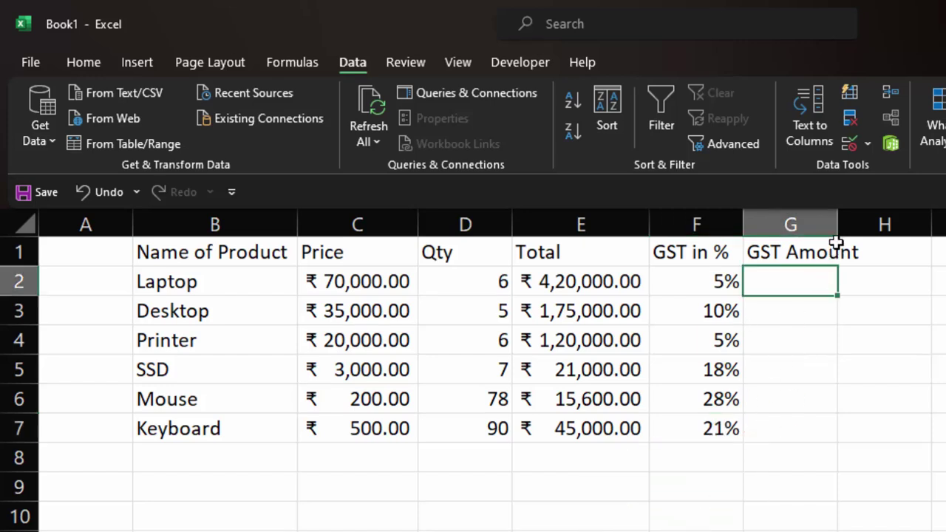
Widen the GST Amount column G, discarding a formula started in G2
left_click_drag(837, 230, 866, 278)
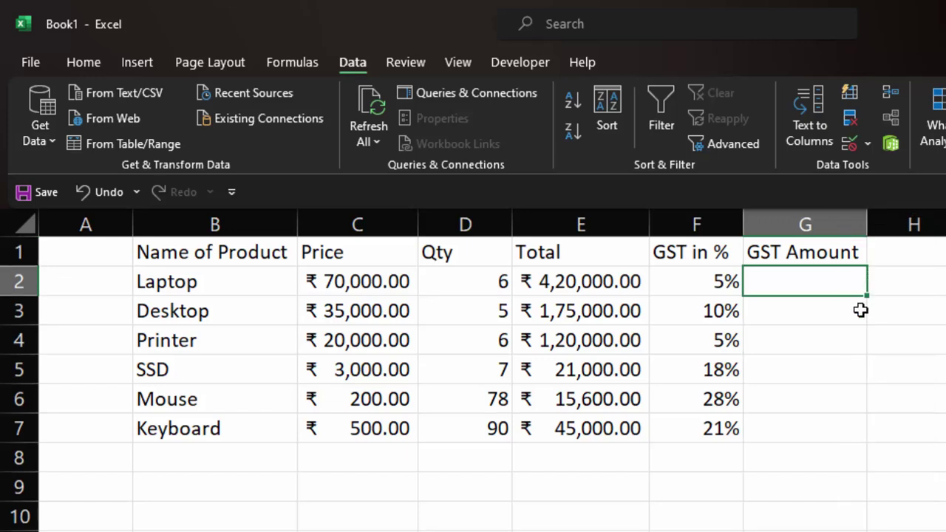
type("=")
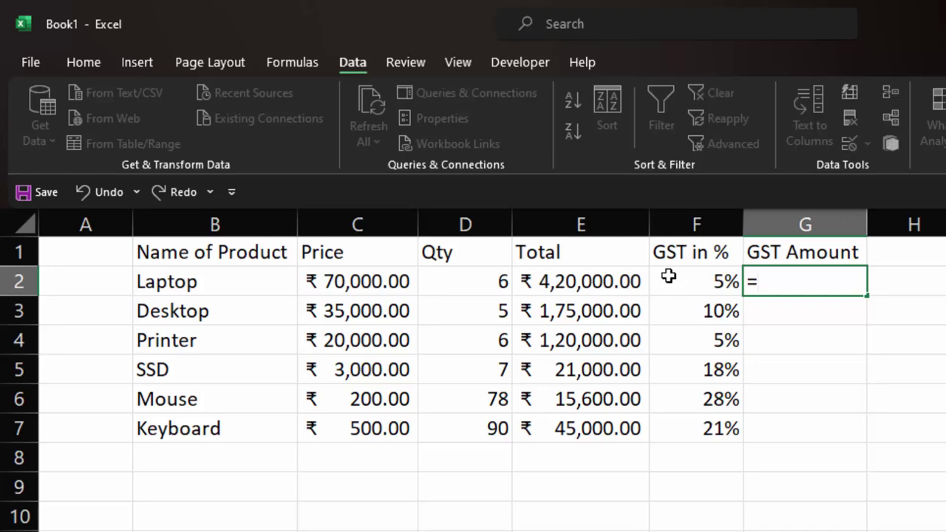
key("BackSpace")
Clear the GST rates in F3:F7, leaving only Laptop's 5% in F2
left_click_drag(702, 309, 712, 437)
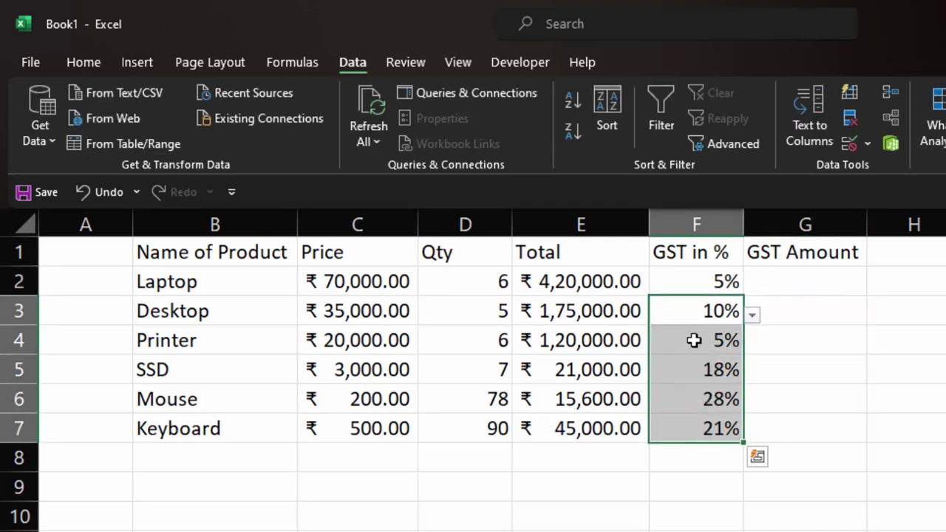
key("Delete")
left_click(833, 397)
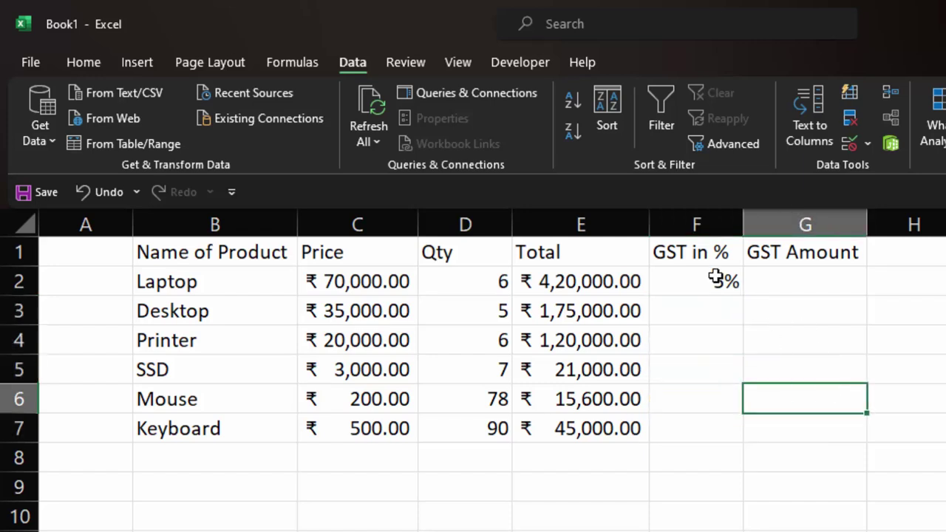
left_click(808, 279)
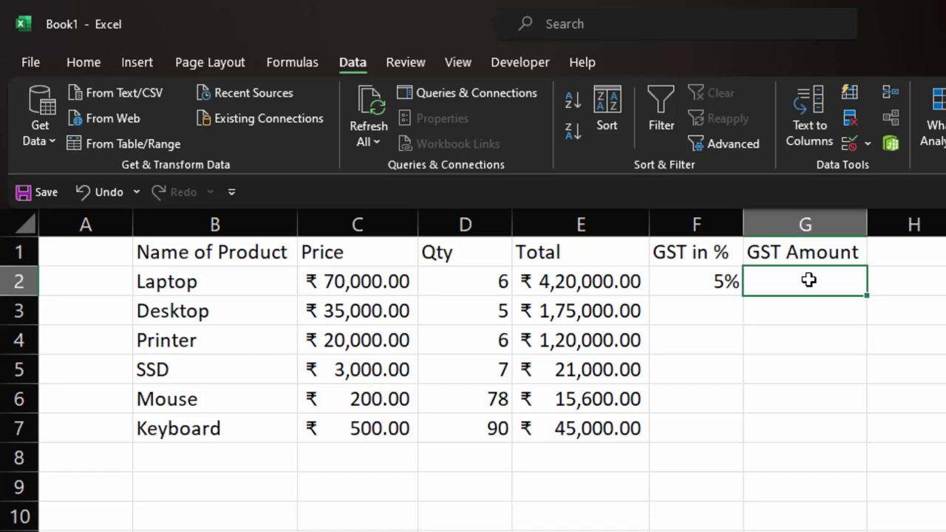
Enter =E2*F2 in G2, giving Laptop a GST Amount of ₹21,000.00
type("=")
left_click(578, 282)
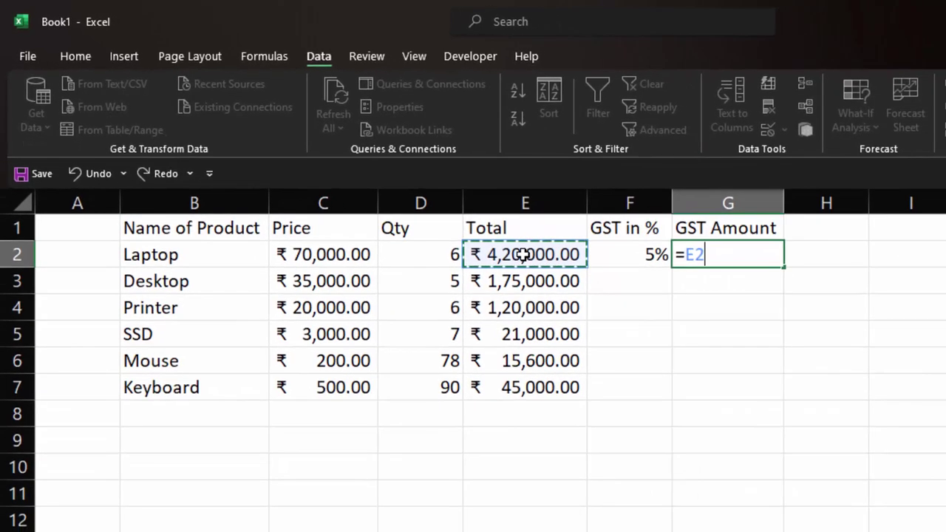
key("BackSpace")
key("BackSpace")
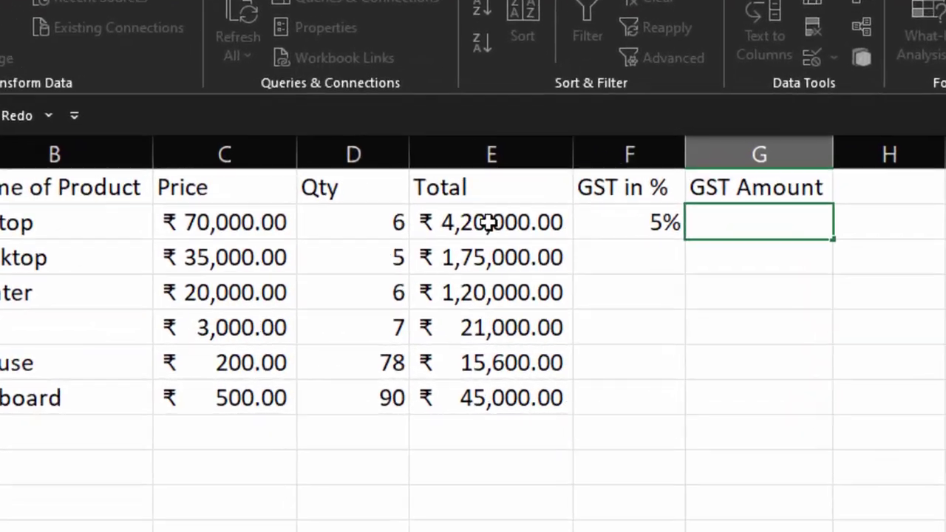
type("$")
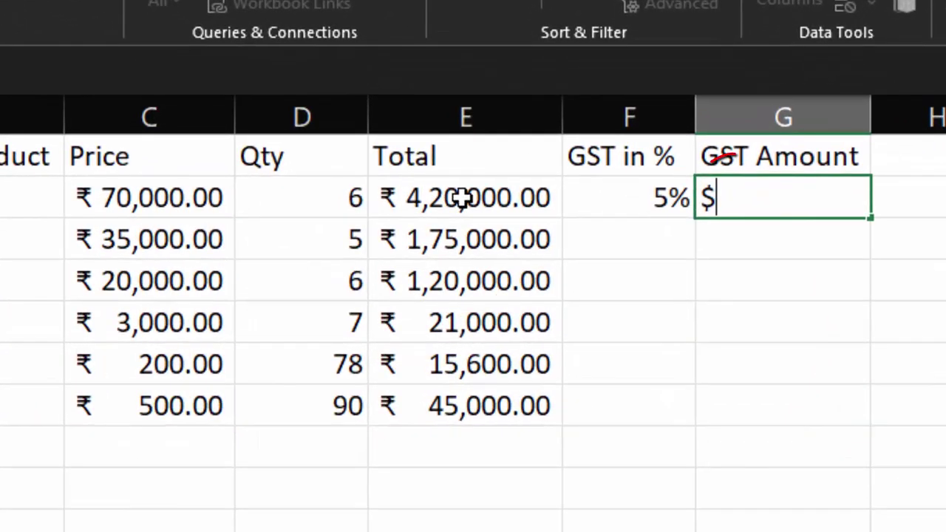
key("BackSpace")
type("=")
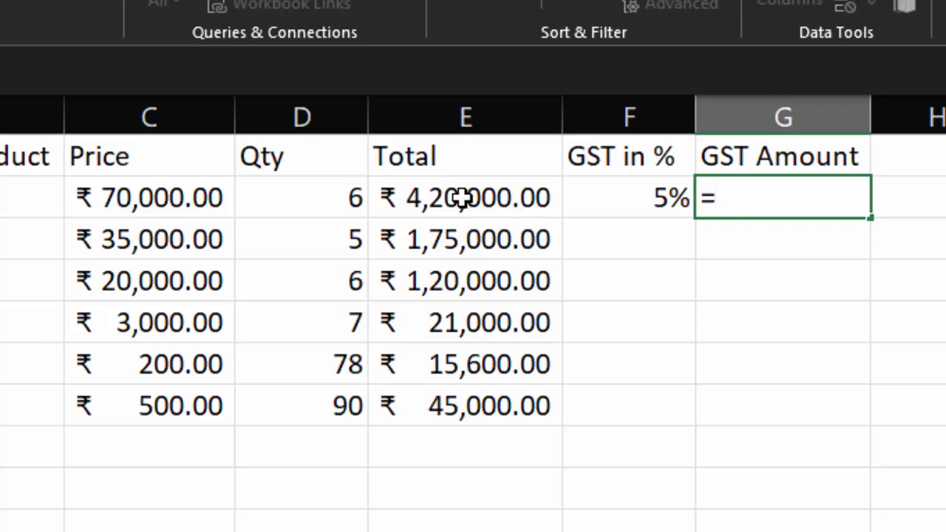
left_click(462, 198)
type("*")
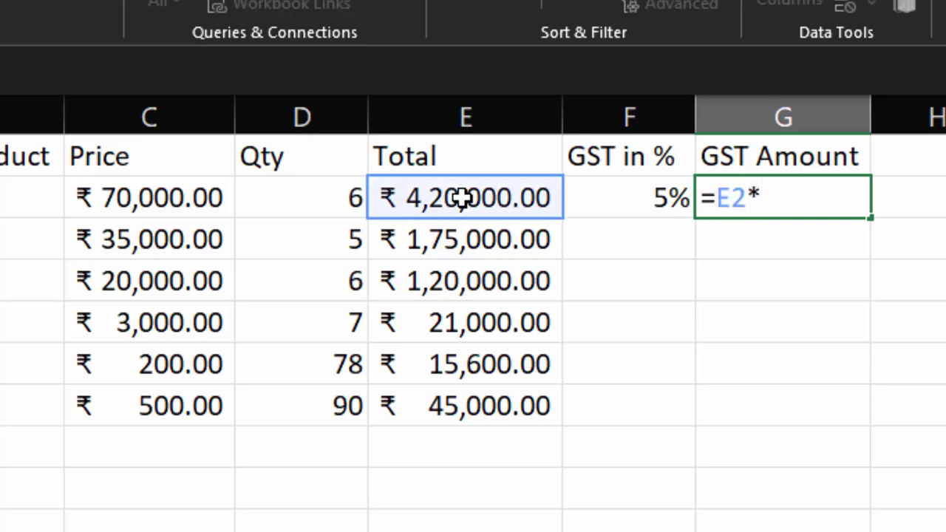
left_click(593, 188)
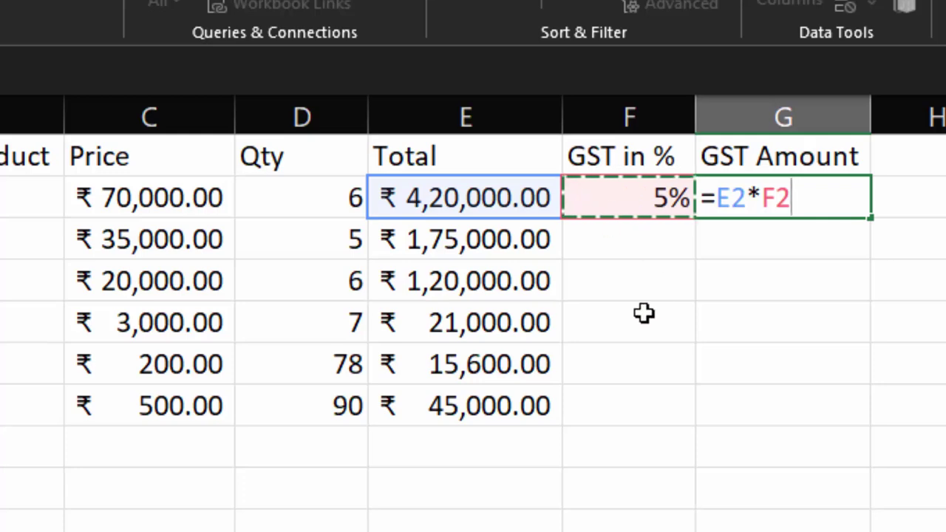
key("Return")
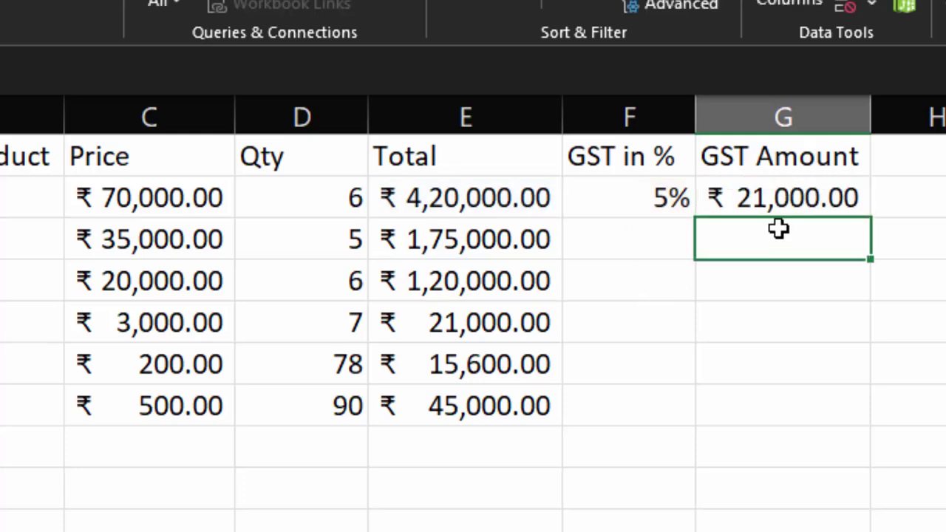
left_click(795, 199)
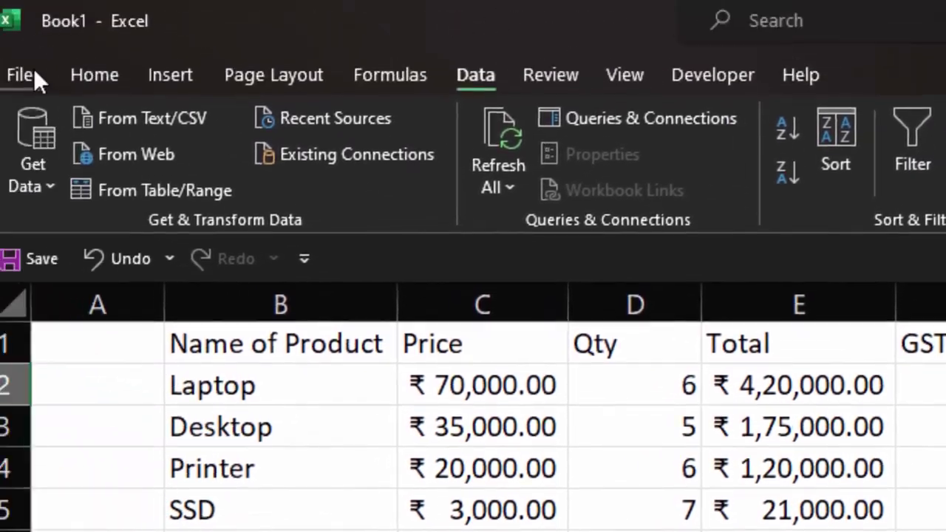
left_click(31, 70)
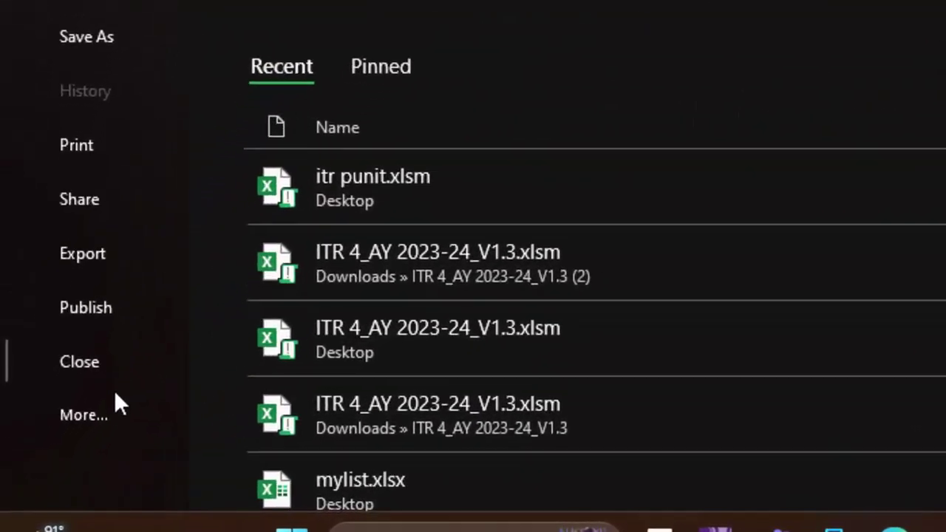
In Excel Options > Advanced, check 'Enable fill handle and cell drag-and-drop' and confirm
left_click(97, 414)
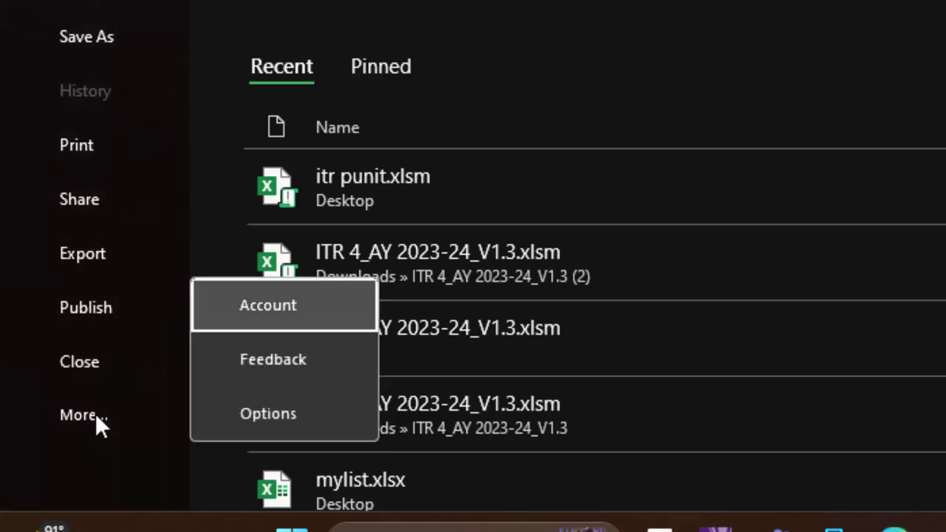
left_click(250, 411)
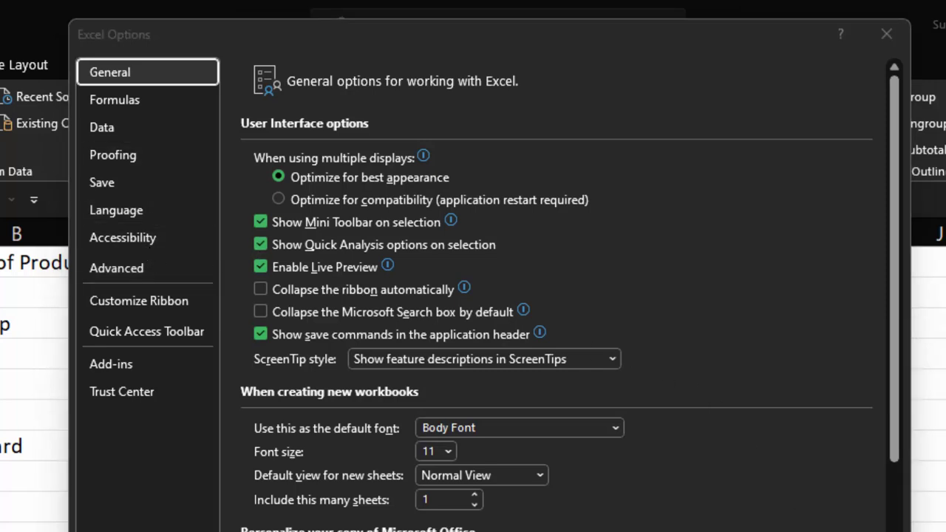
scroll(555, 296, "down", 5)
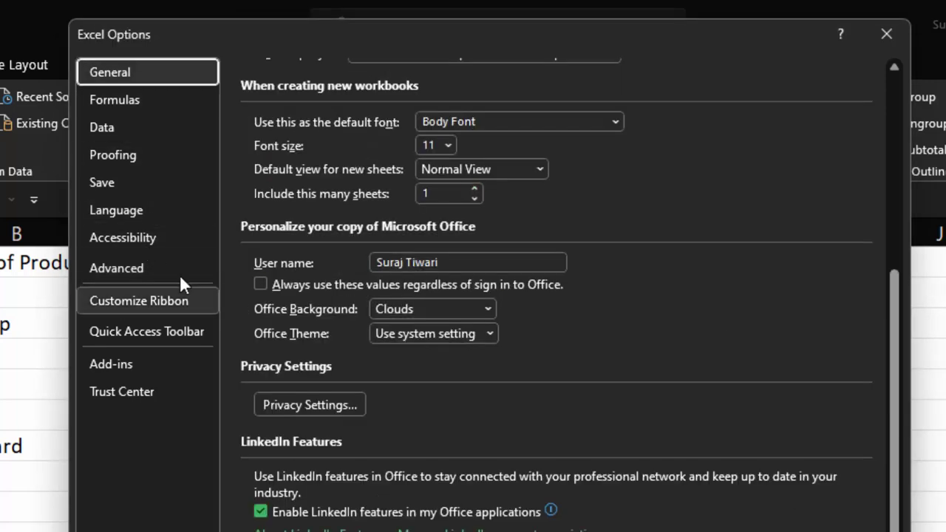
left_click(140, 263)
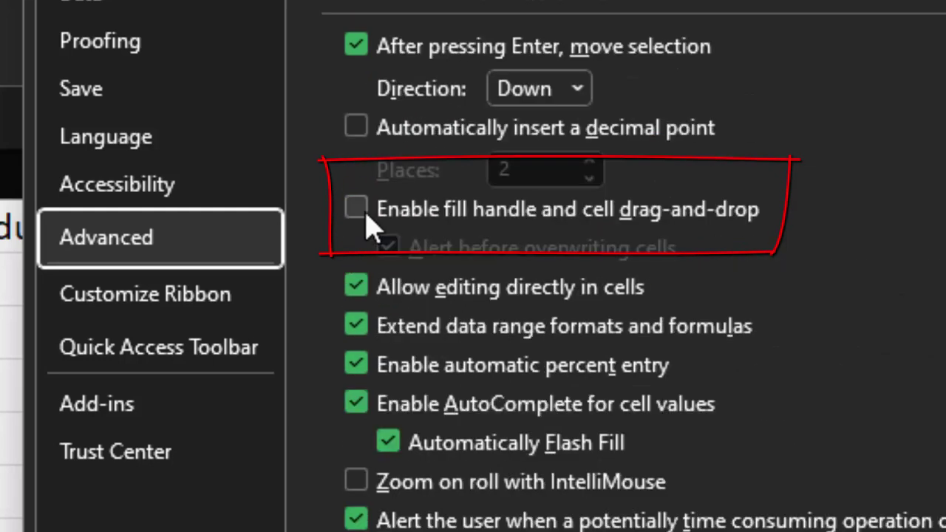
left_click(356, 210)
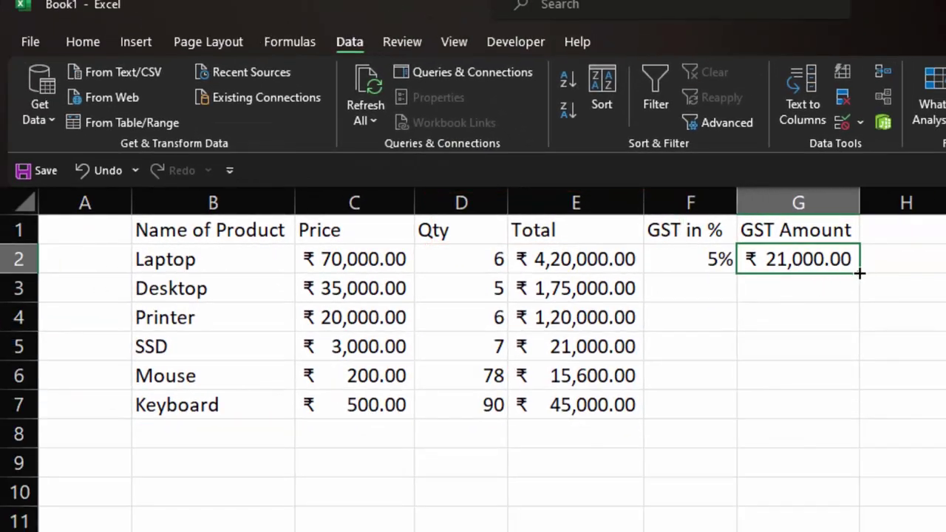
left_click_drag(859, 274, 854, 416)
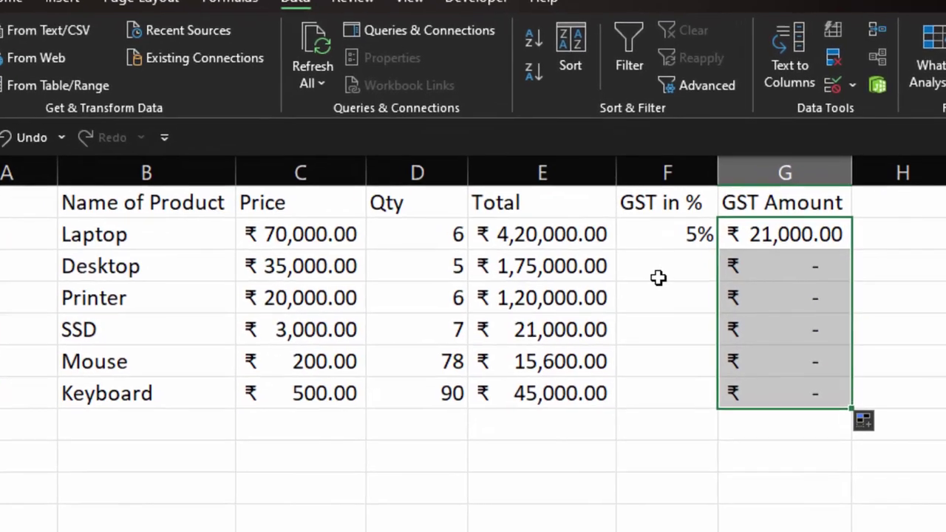
left_click(681, 296)
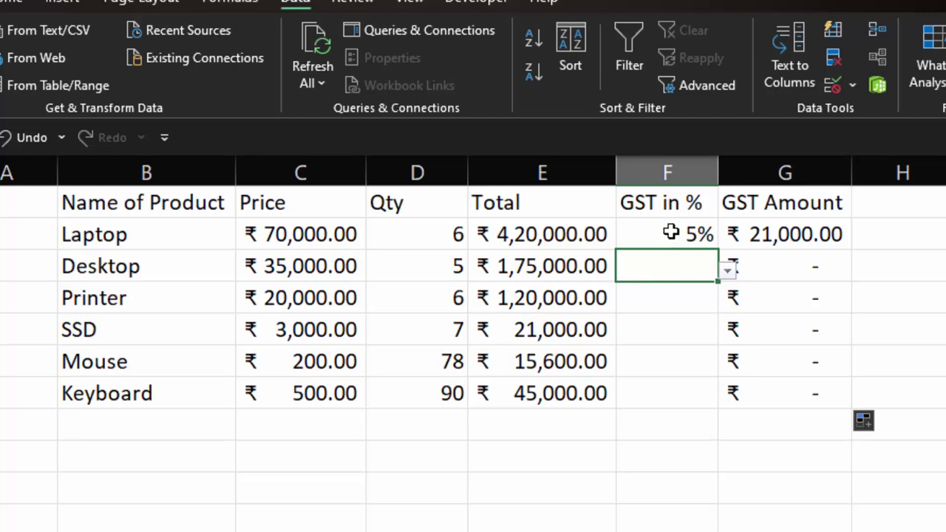
left_click(669, 230)
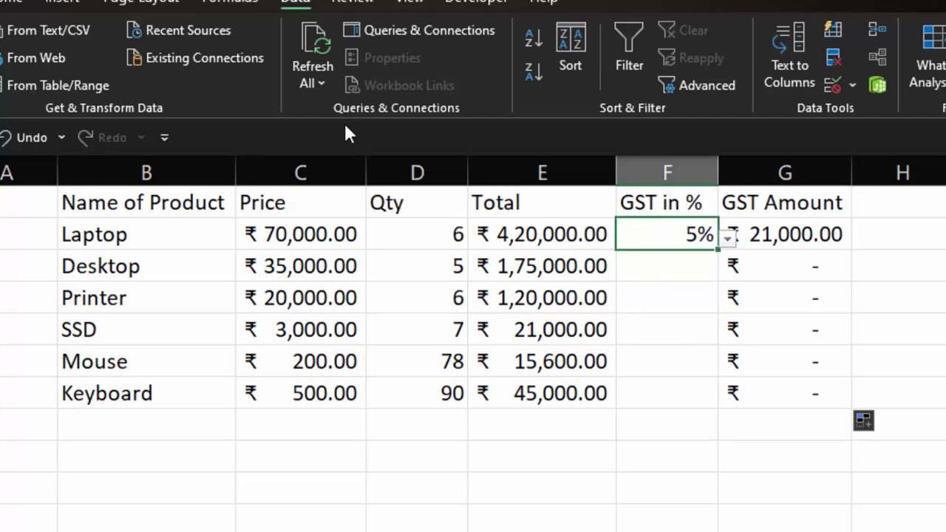
left_click(15, 4)
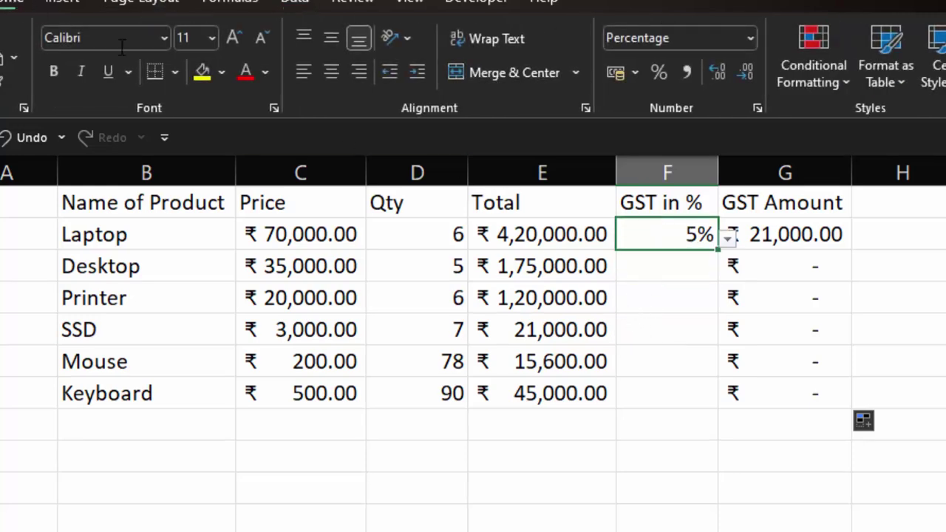
left_click(202, 74)
left_click(694, 267)
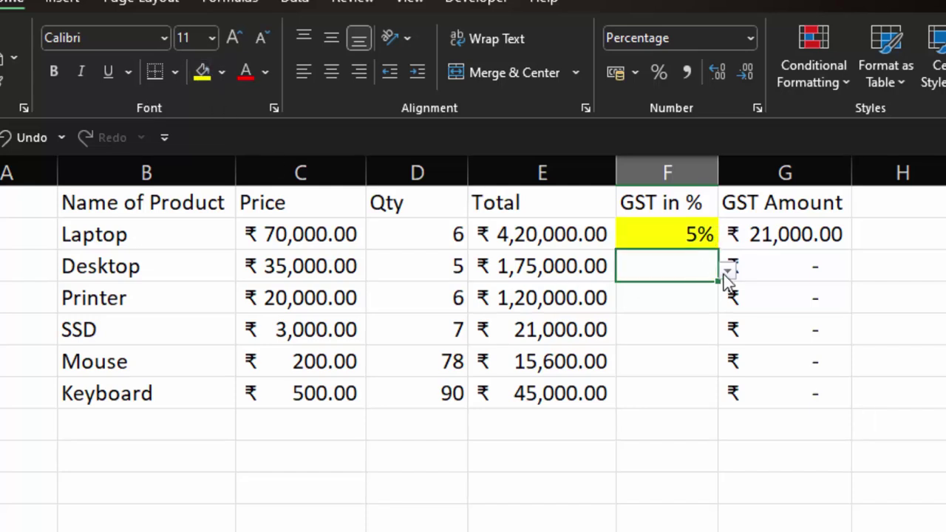
left_click(728, 274)
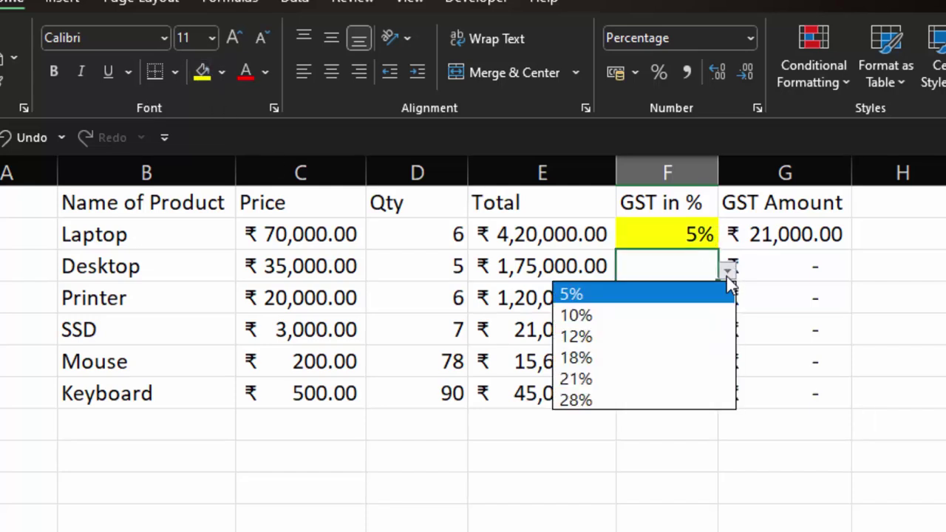
left_click(728, 273)
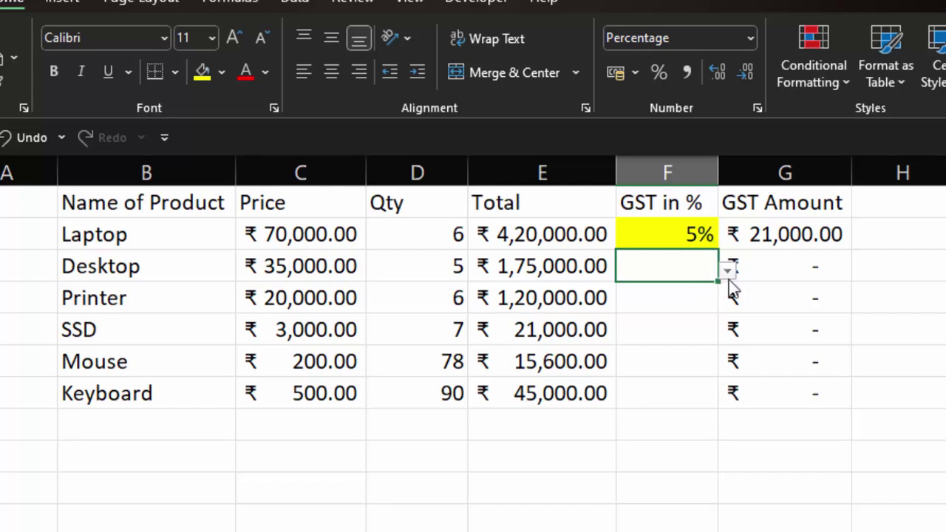
left_click(694, 234)
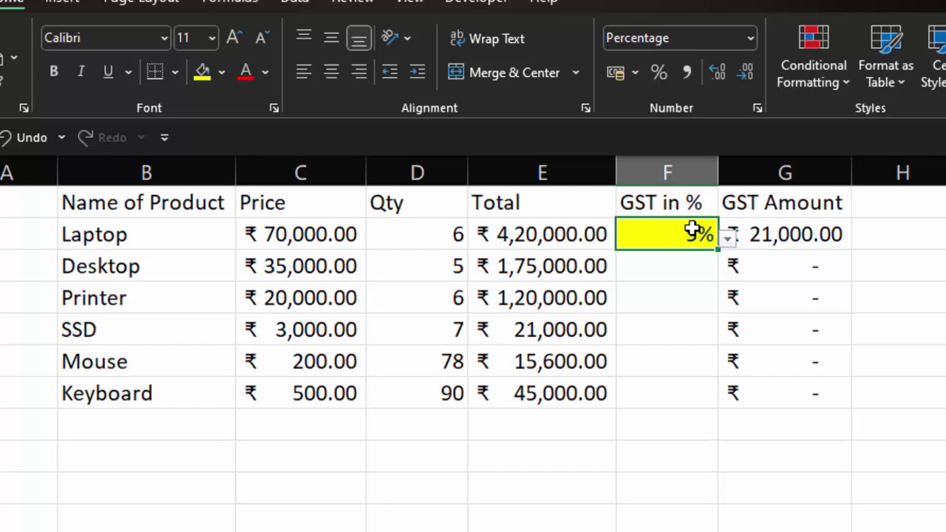
left_click(793, 245)
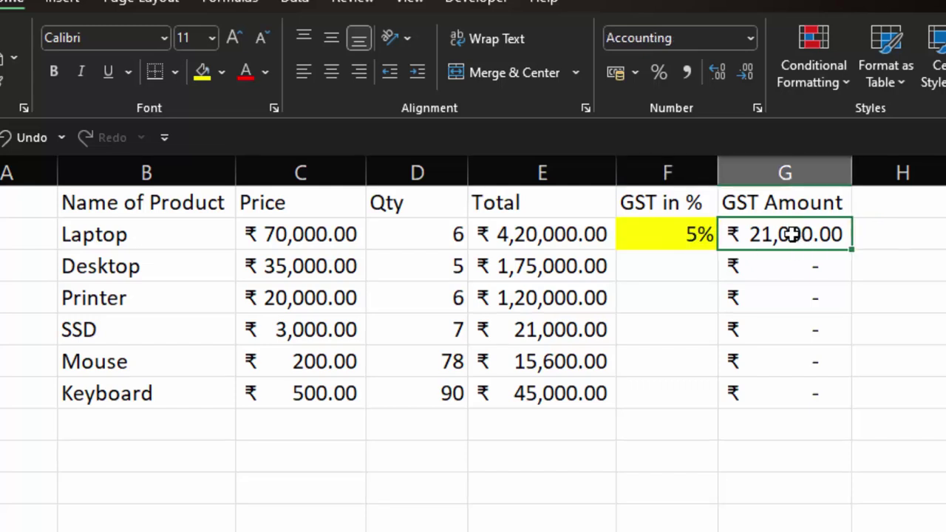
Enter =E3*F3 in G3 for Desktop's GST Amount
double_click(791, 234)
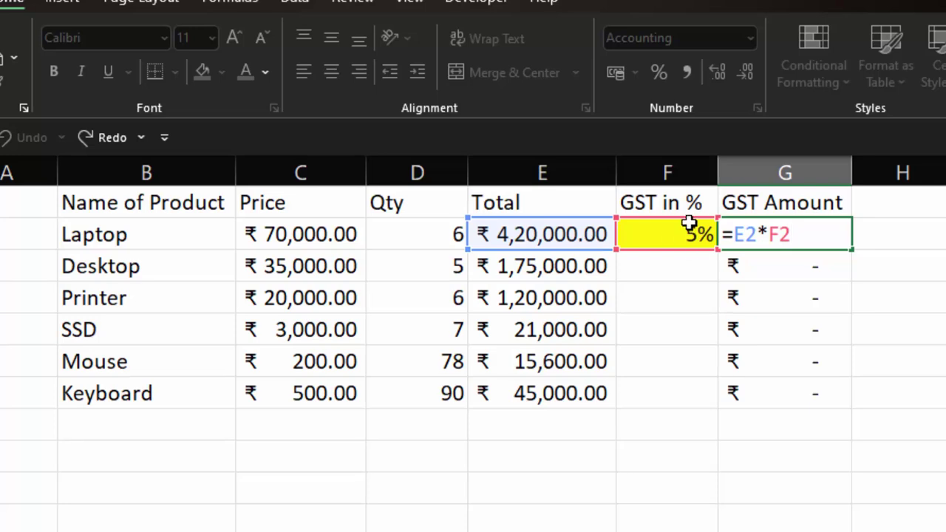
key("Return")
type("=E3*F3")
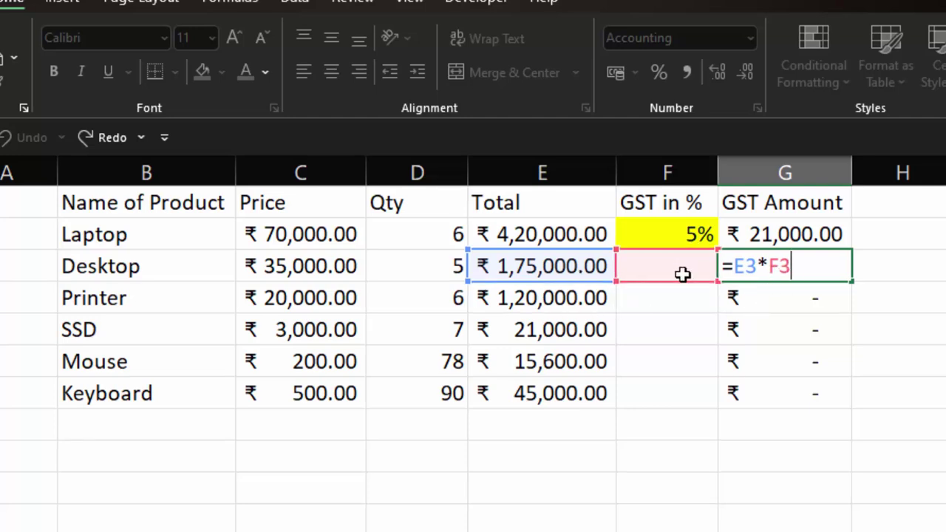
key("Return")
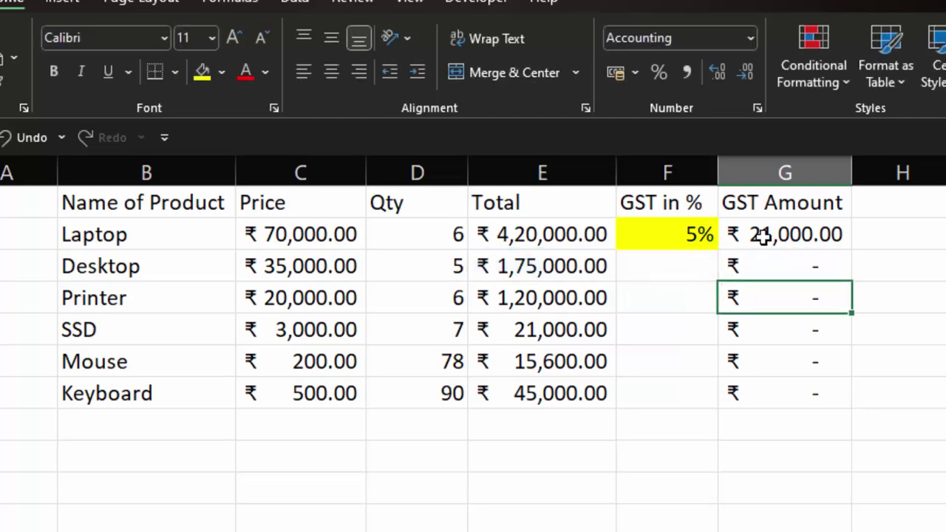
Edit G2's formula to =E2*F$2, locking the rate's row
left_click(763, 237)
key("F2")
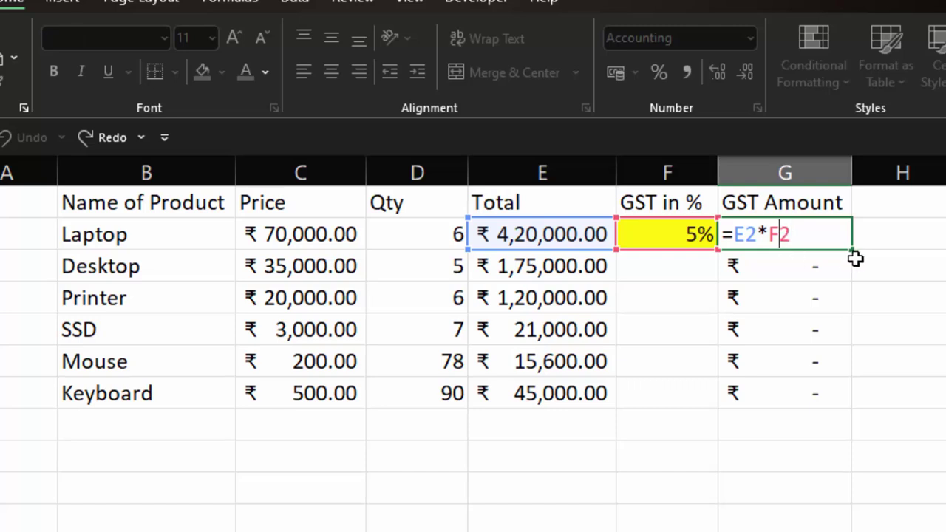
type("$")
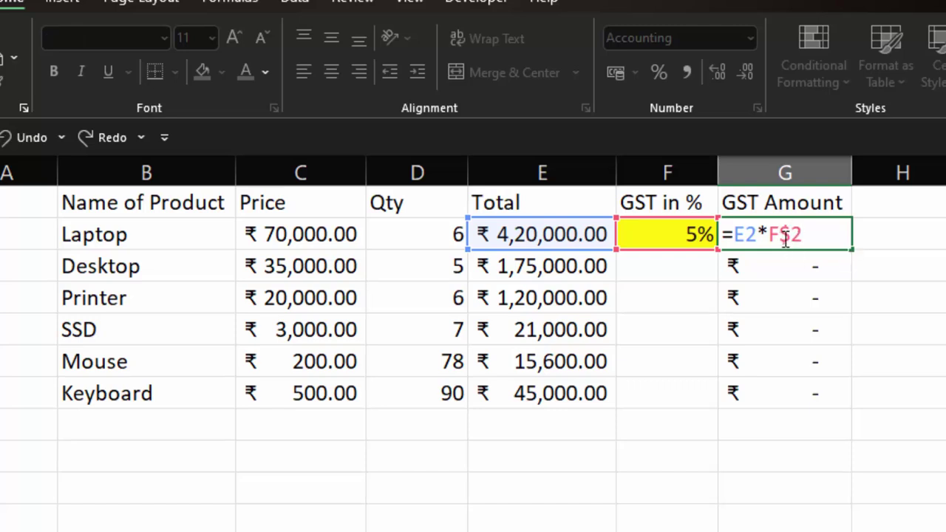
left_click_drag(769, 235, 804, 234)
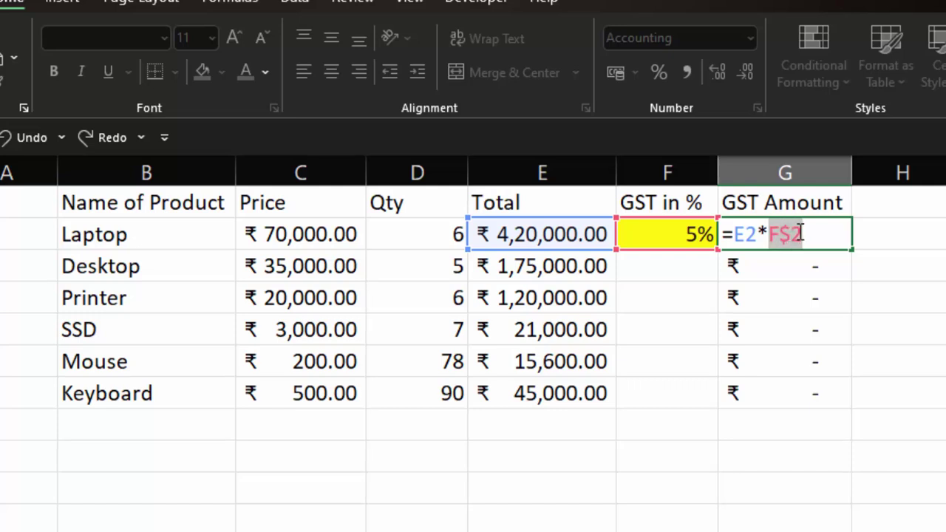
mouse_move(780, 249)
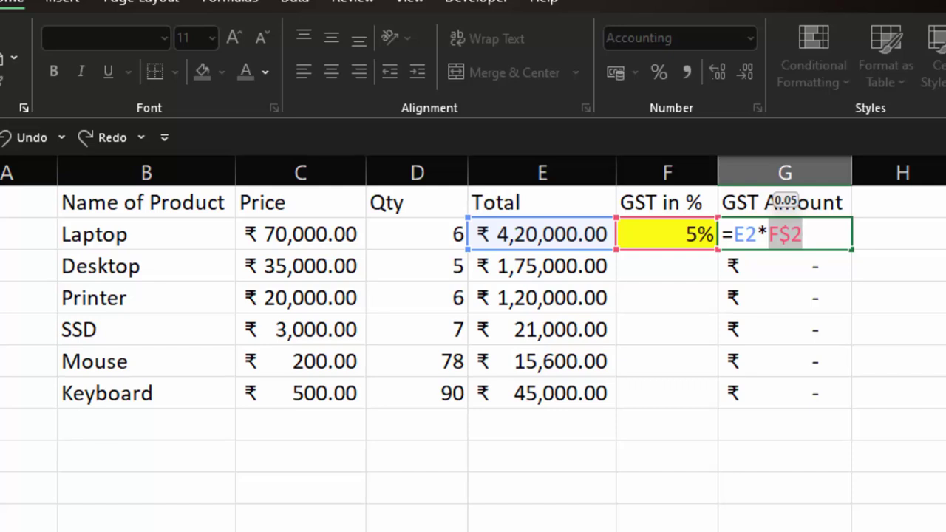
key("Return")
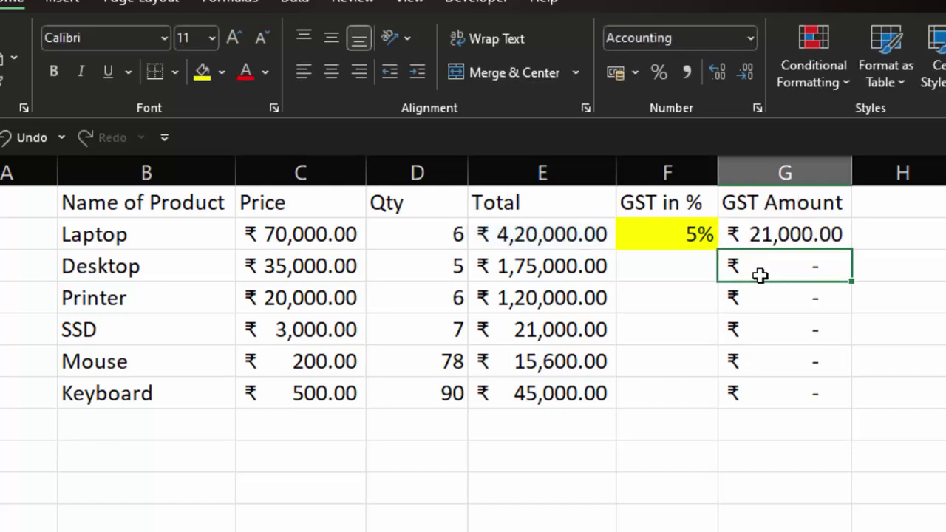
left_click(816, 230)
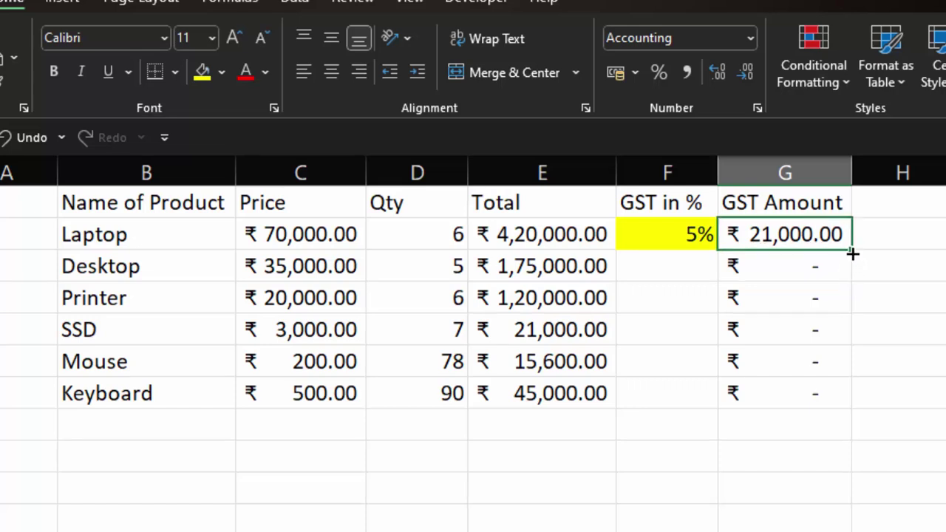
Copy G2's formula down to G7 and inspect the copied formulas in G3 and G4
left_click_drag(853, 253, 838, 412)
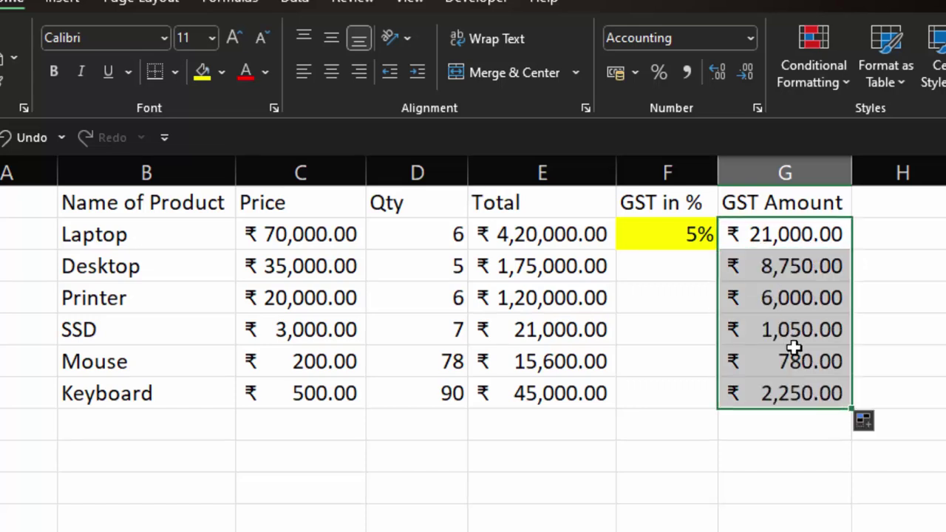
left_click(786, 234)
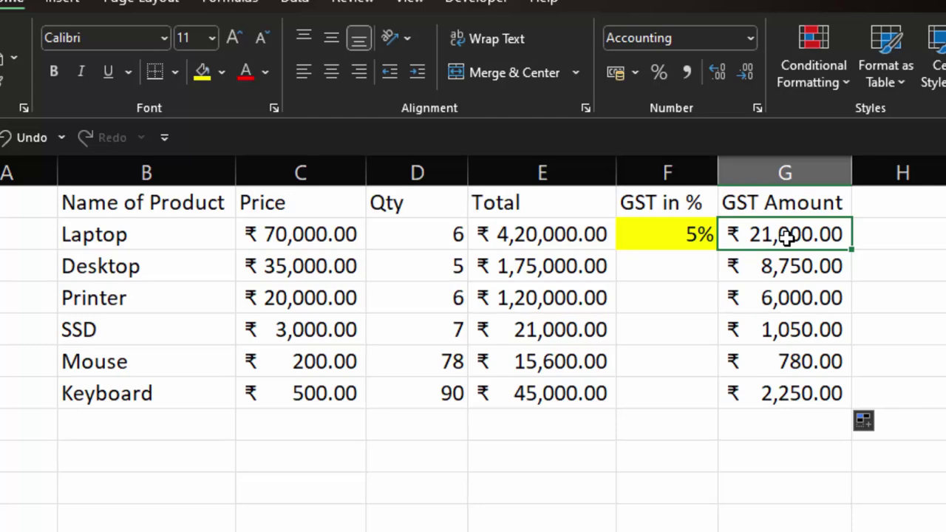
double_click(786, 235)
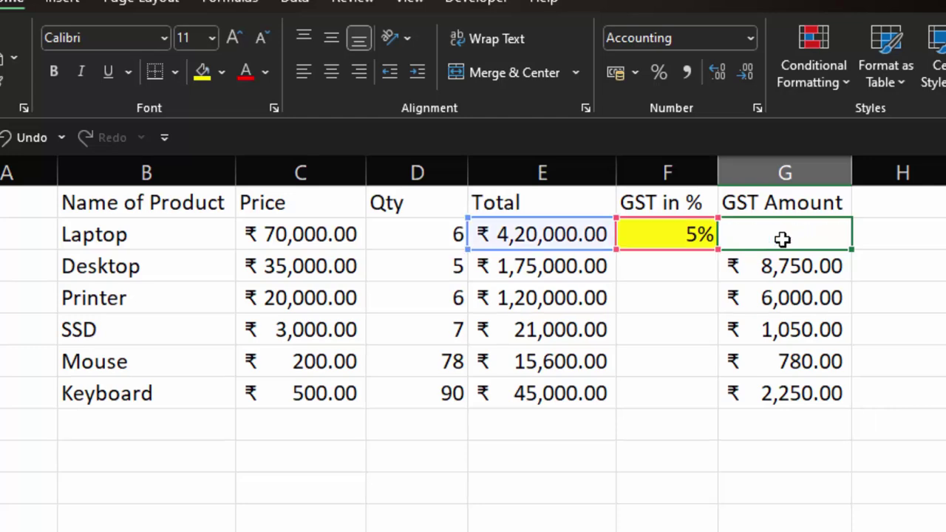
key("Return")
double_click(824, 276)
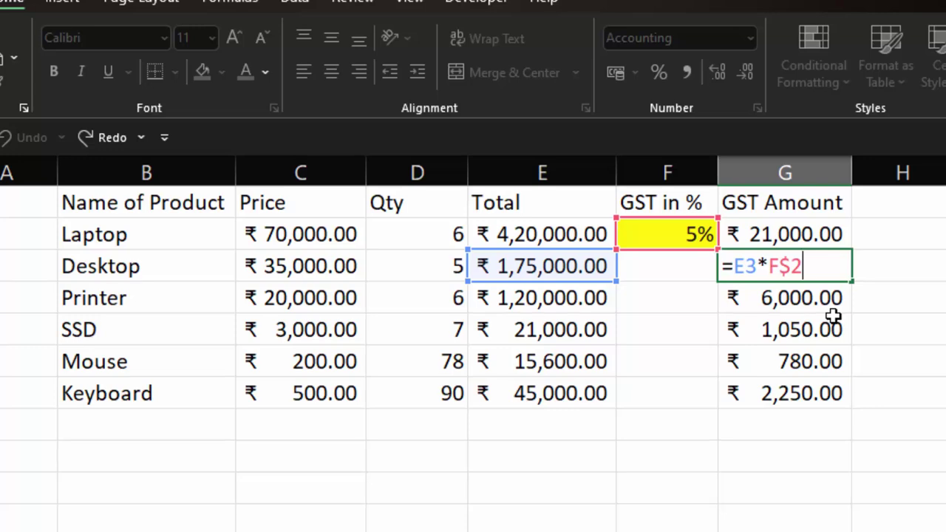
key("Return")
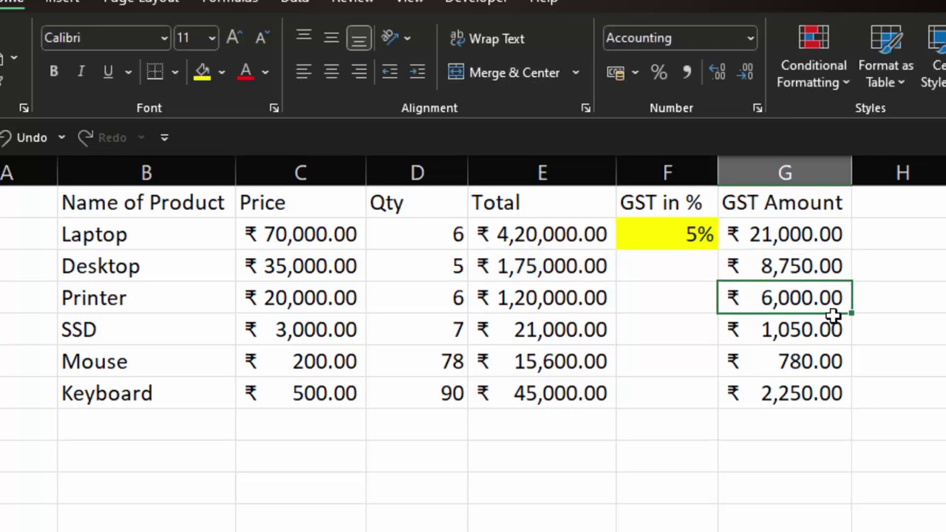
key("F2")
key("Return")
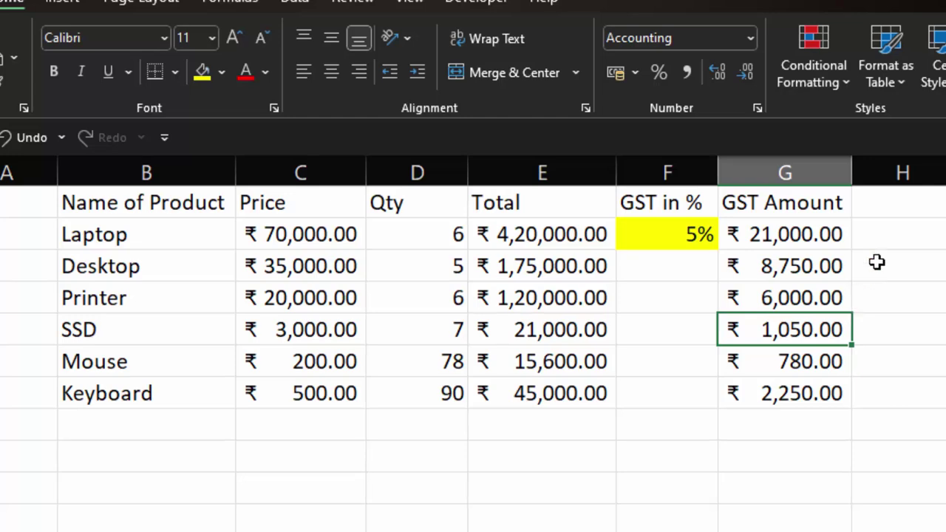
Change G2 to =E2*$F$2 and fill it down through G7
left_click(825, 235)
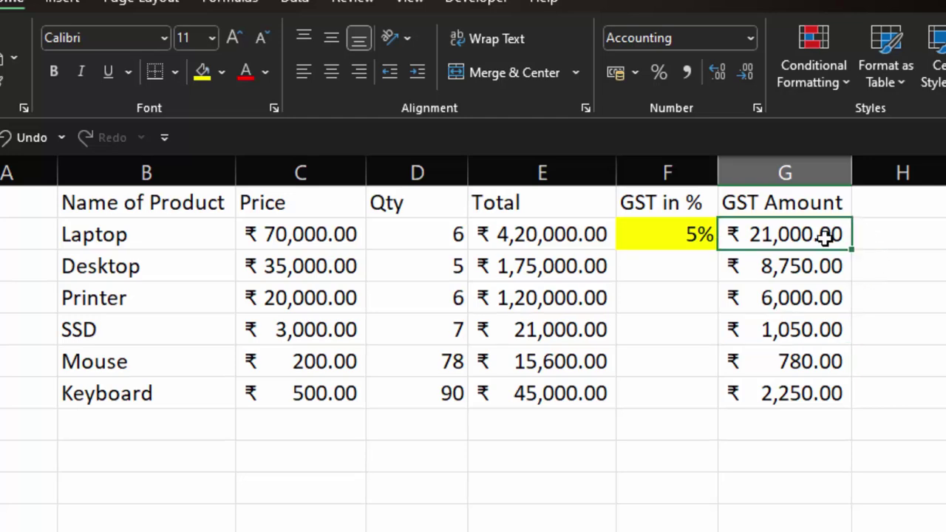
double_click(825, 235)
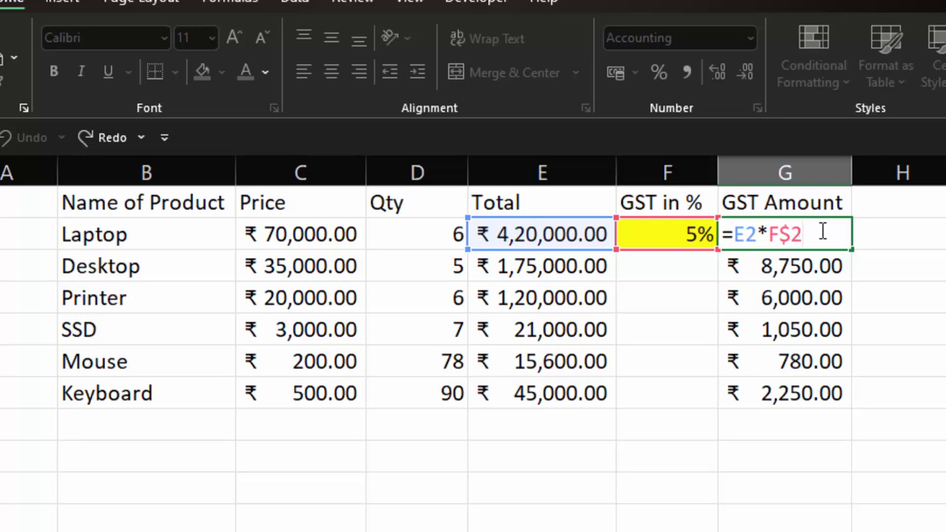
left_click(768, 235)
type("$")
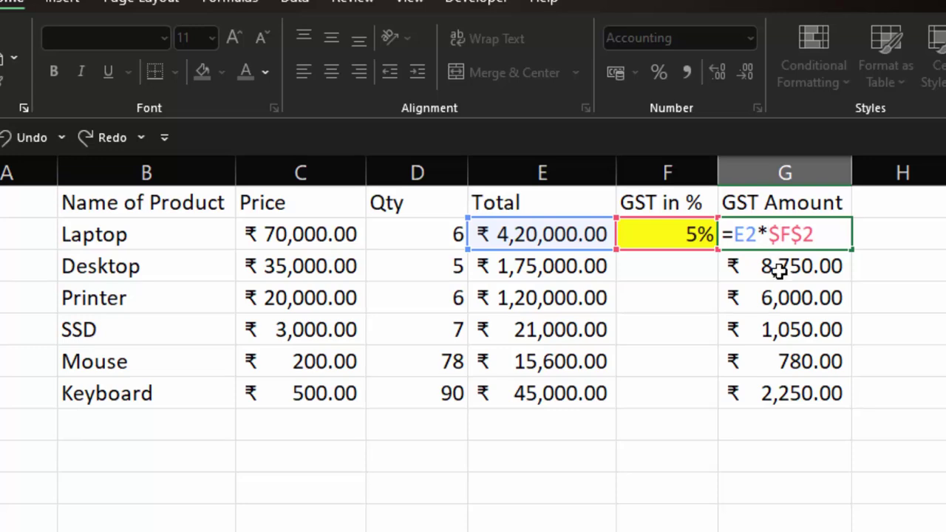
key("Return")
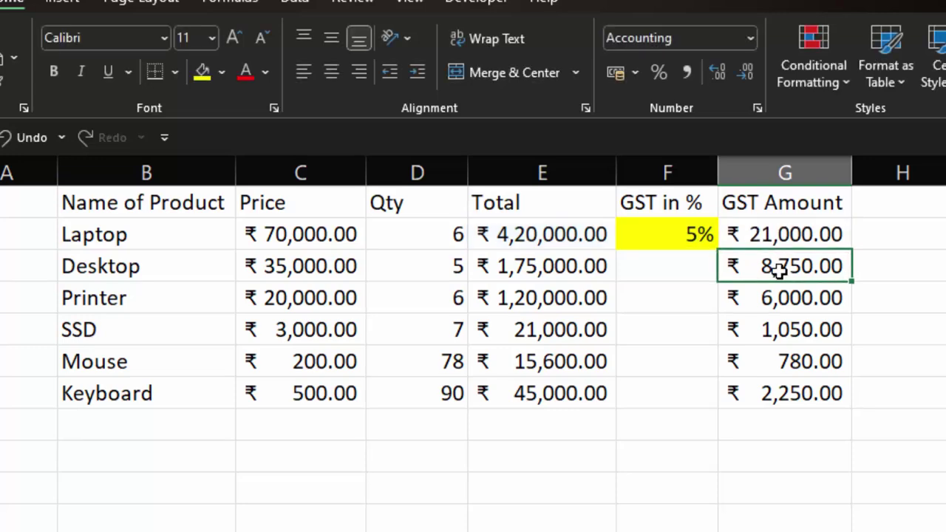
left_click(778, 235)
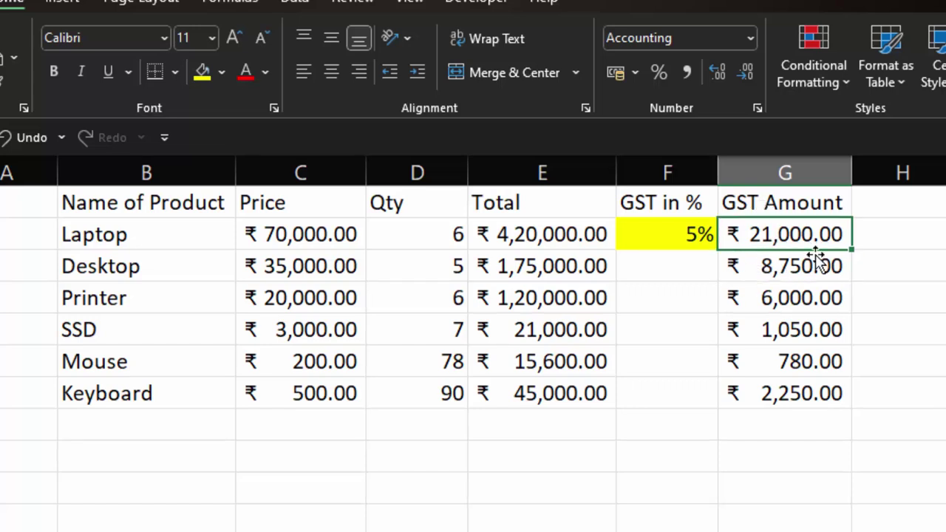
left_click_drag(850, 249, 849, 403)
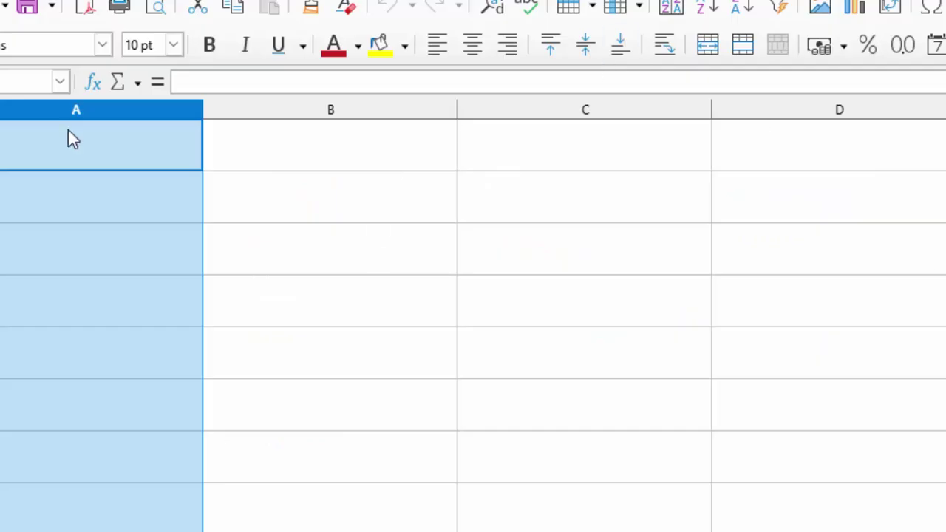
Copy Excel's product table B1:F7, from Name of Product through GST in %
left_click(68, 144)
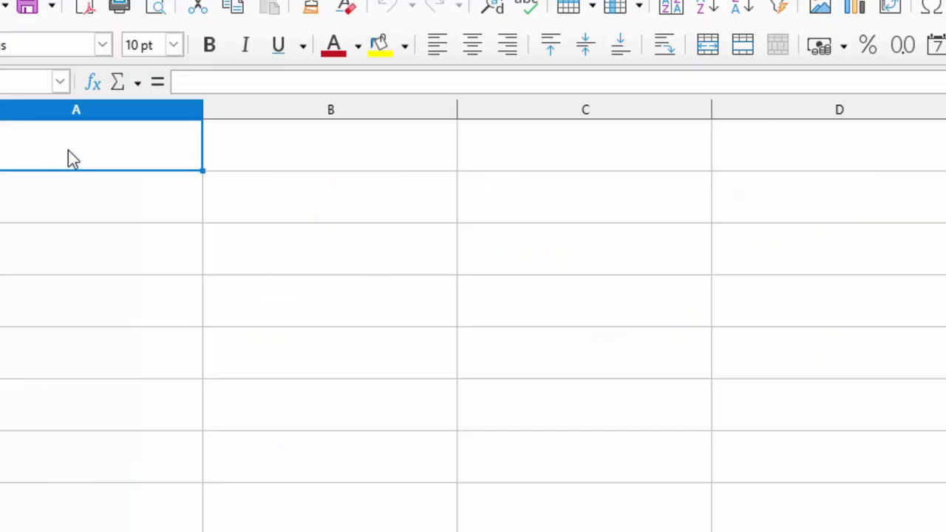
type("Name of Product")
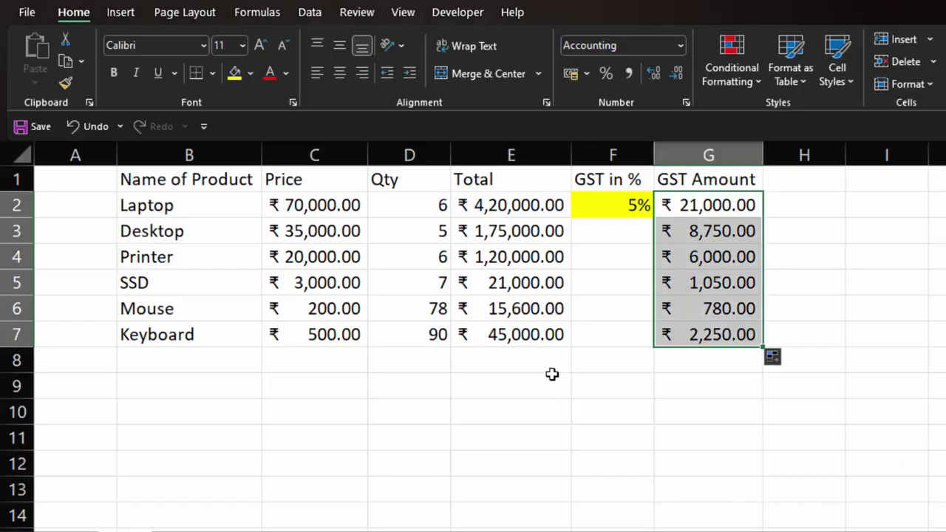
left_click_drag(189, 198, 133, 169)
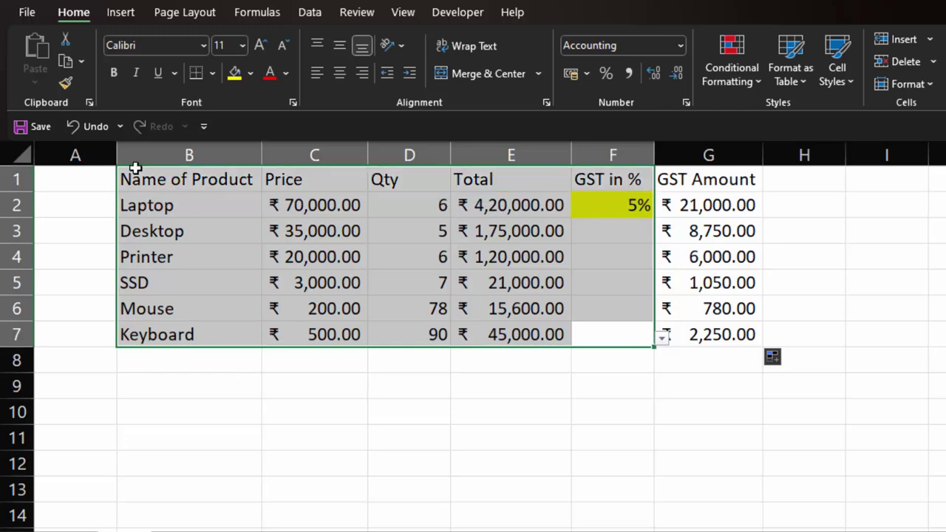
right_click(266, 232)
left_click(313, 100)
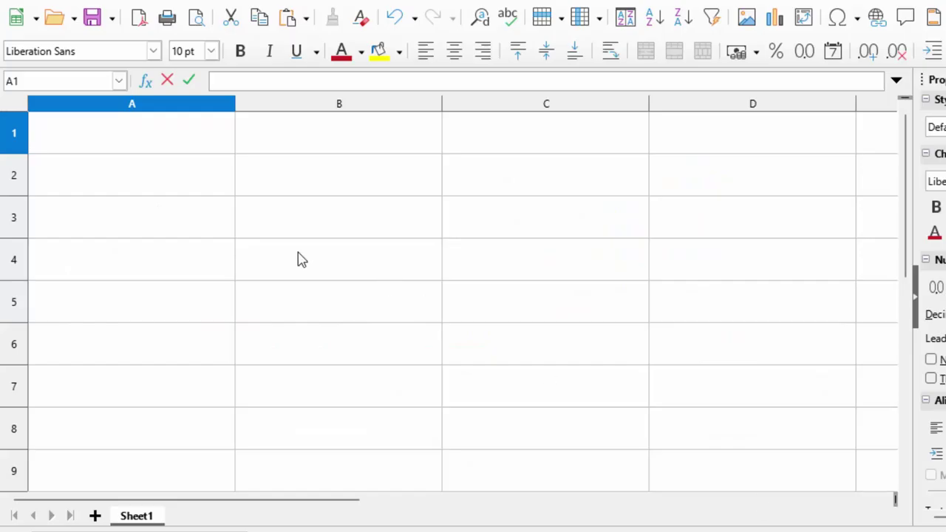
Paste the copied product table into LibreOffice Calc at A1
scroll(463, 295, "down", 1, "ctrl")
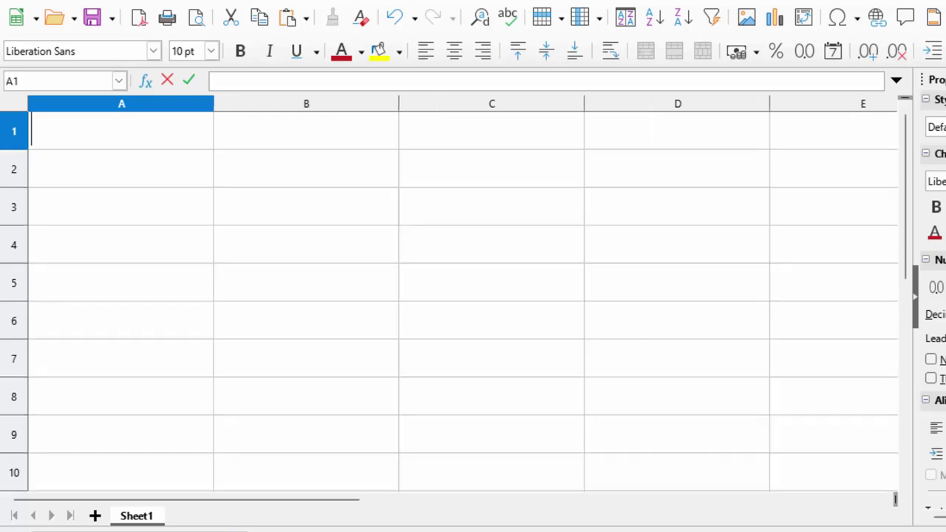
scroll(463, 296, "down", 2, "ctrl")
left_click(91, 184)
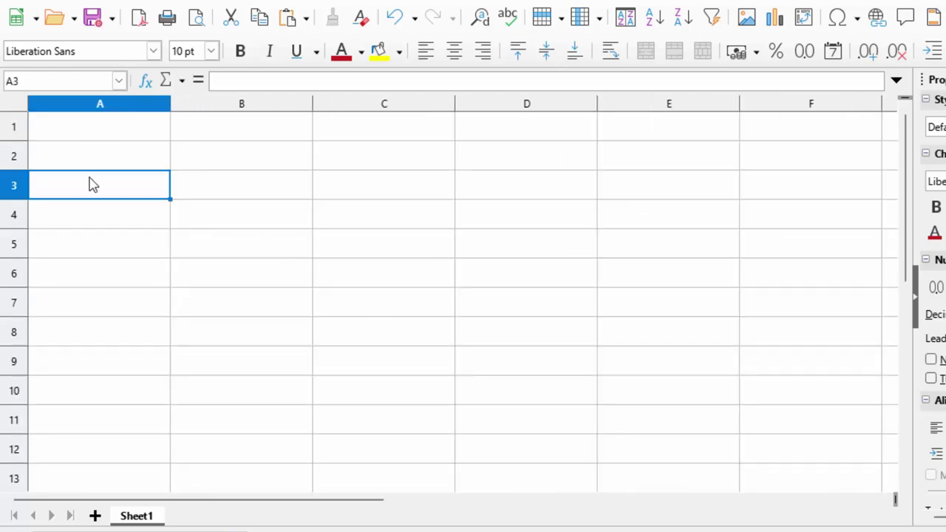
left_click(103, 125)
key("ctrl+v")
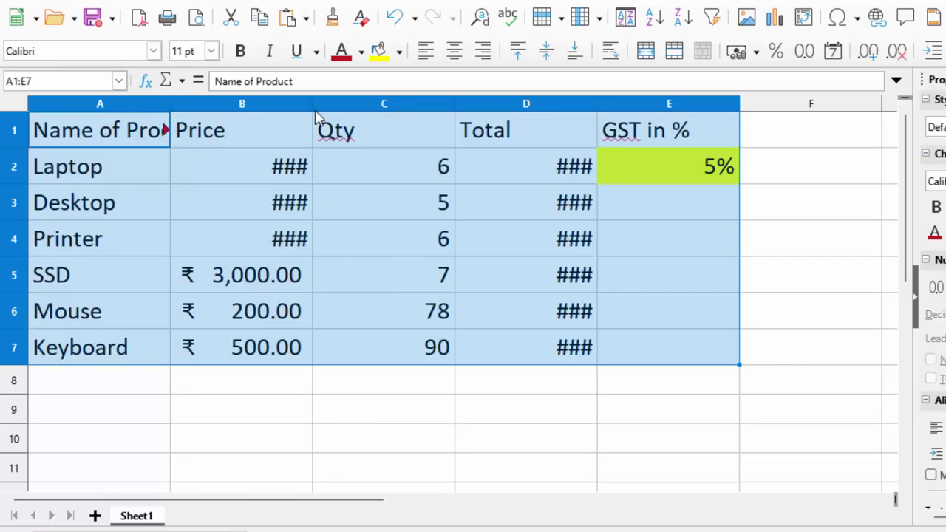
Widen the Price and Total columns so all amounts show instead of ###
left_click_drag(313, 104, 413, 152)
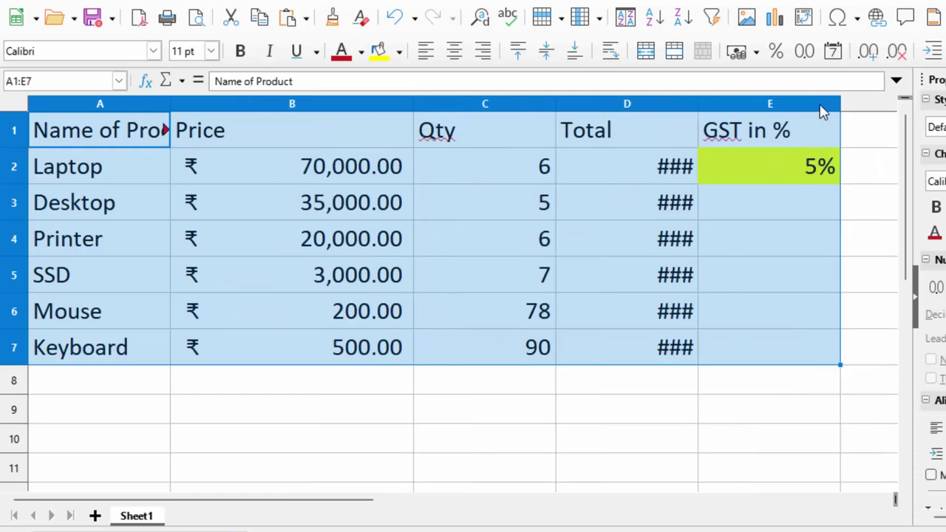
left_click_drag(697, 98, 751, 130)
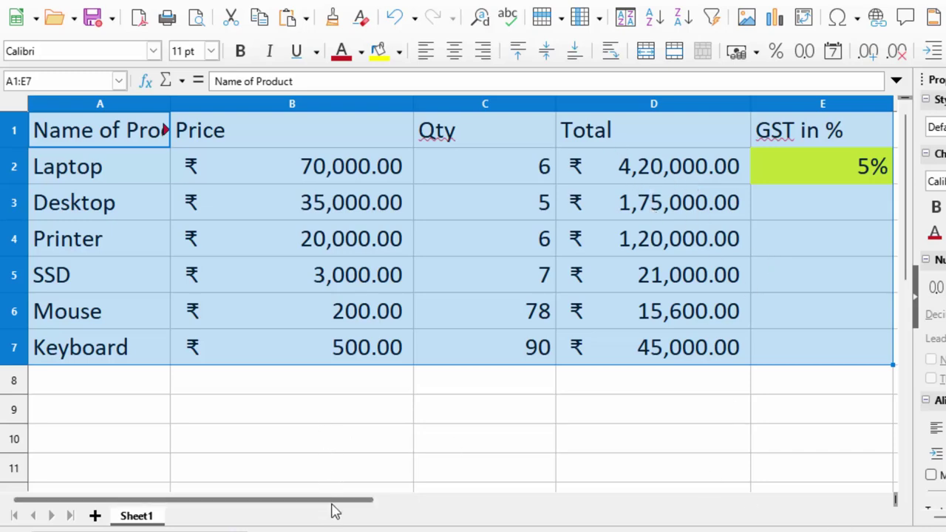
scroll(449, 294, "down", 3)
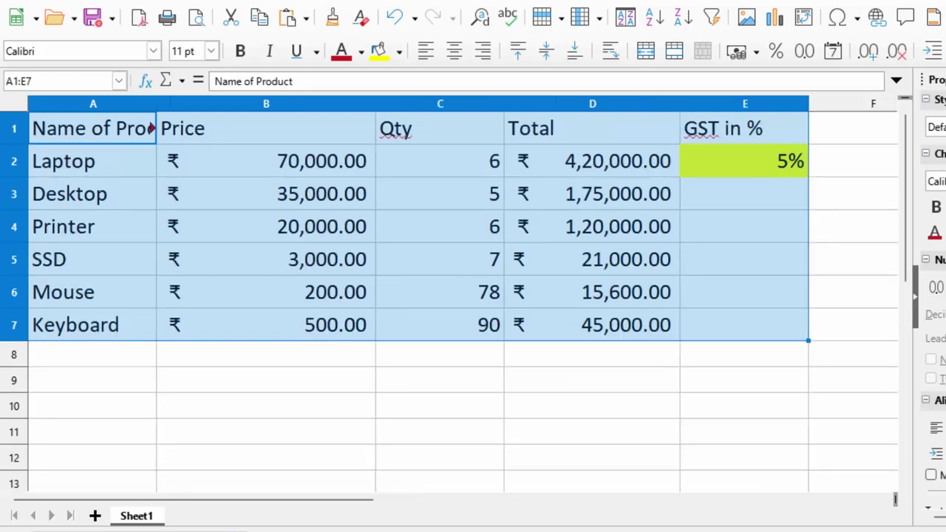
left_click(683, 127)
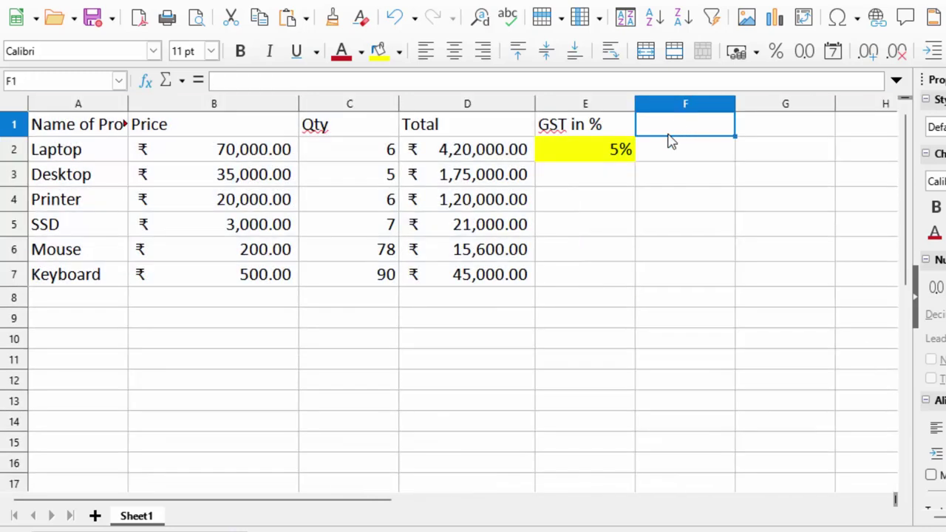
Enter the heading 'Tax amount' in F1 and the formula =D2*E2 in F2
type("Ta")
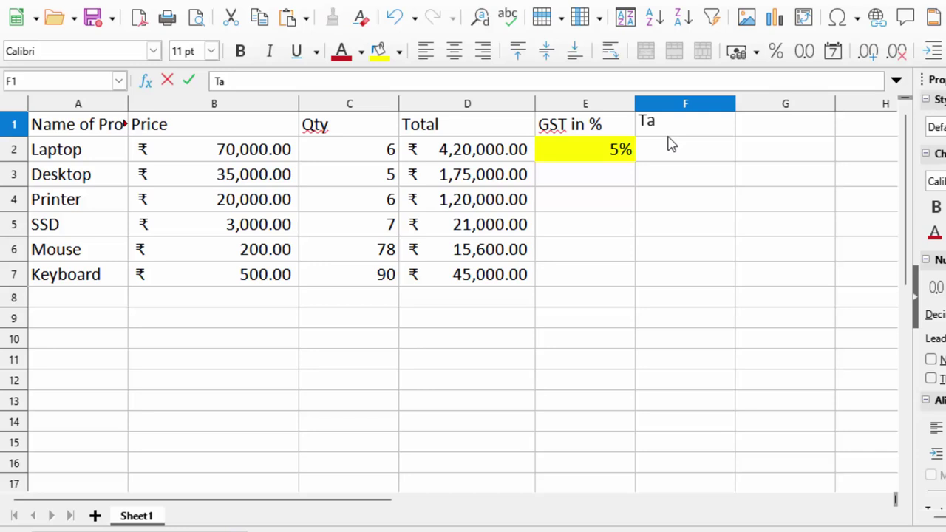
type("x amoun")
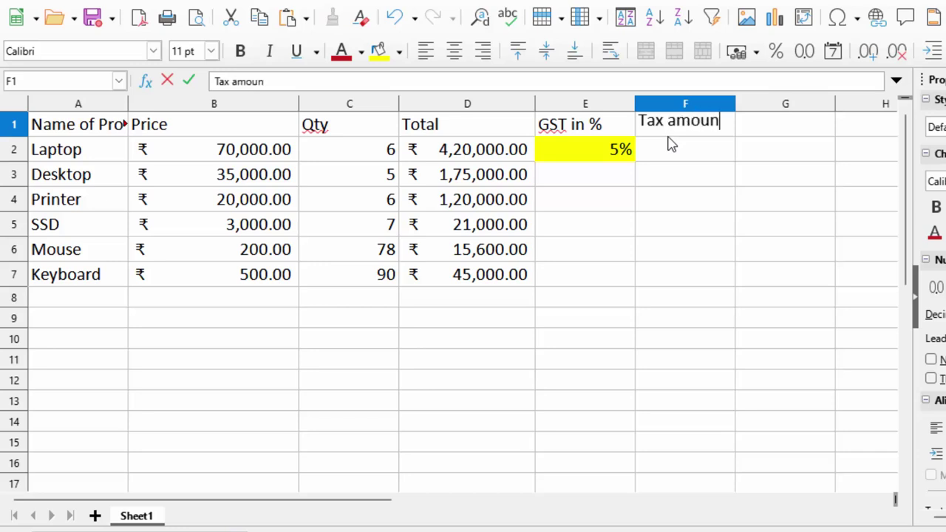
type("t")
left_click(685, 188)
left_click(663, 152)
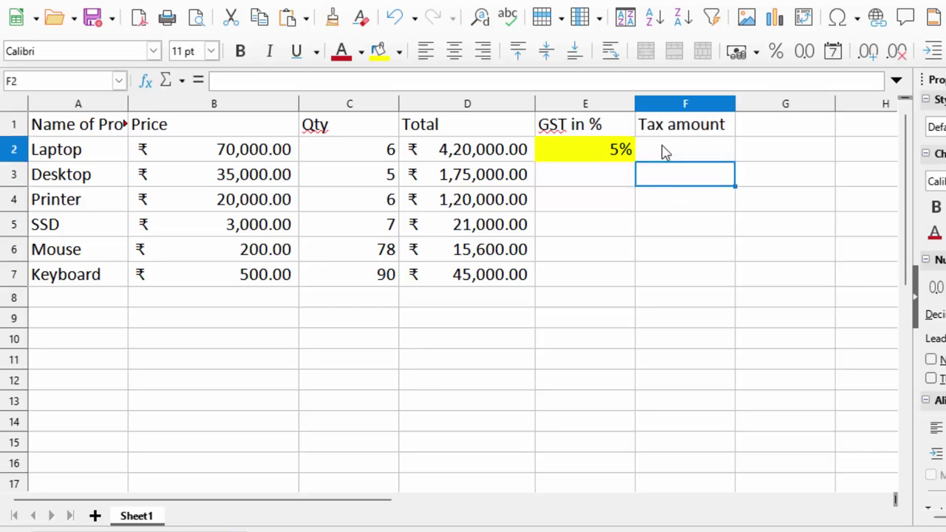
type("=")
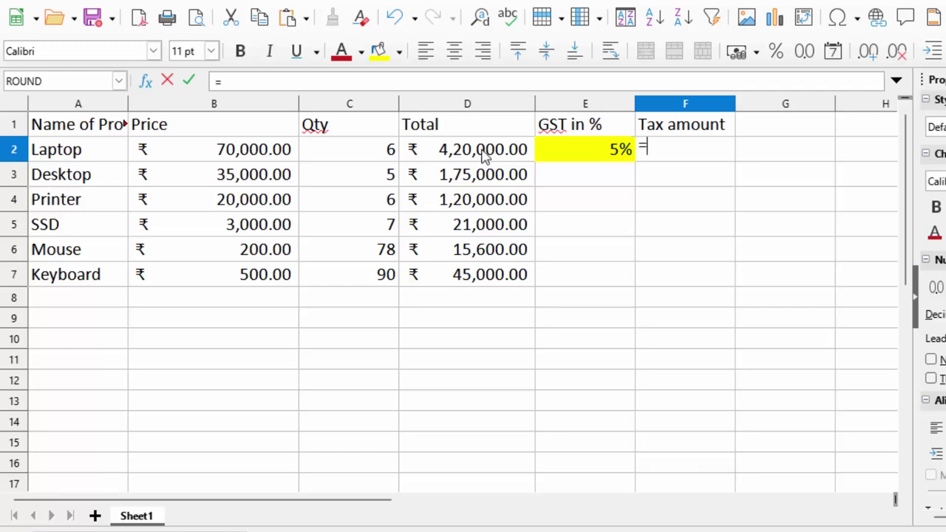
left_click(483, 153)
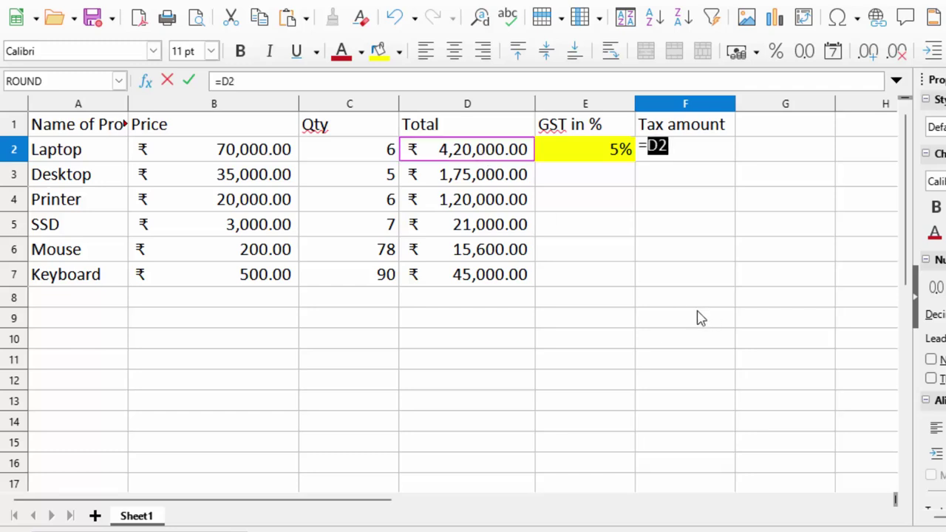
type("*")
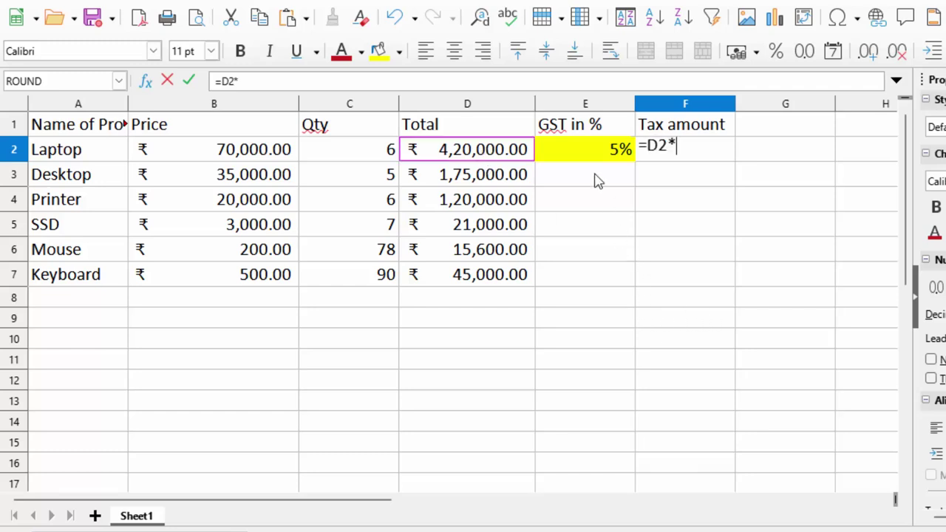
left_click(585, 163)
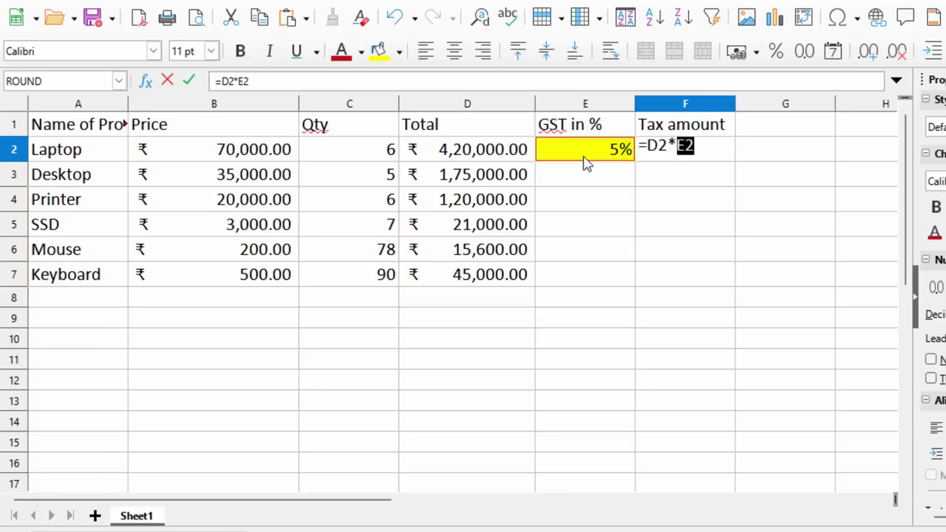
key("Return")
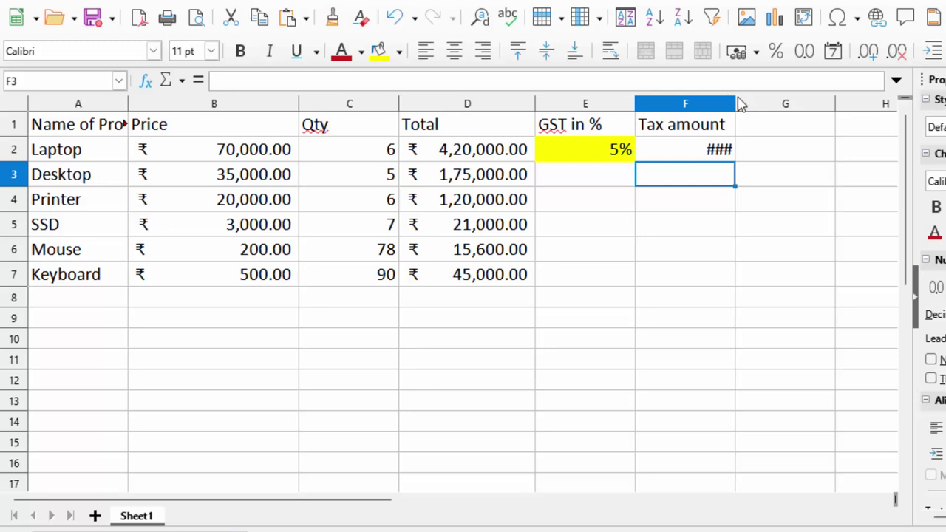
left_click_drag(735, 104, 776, 104)
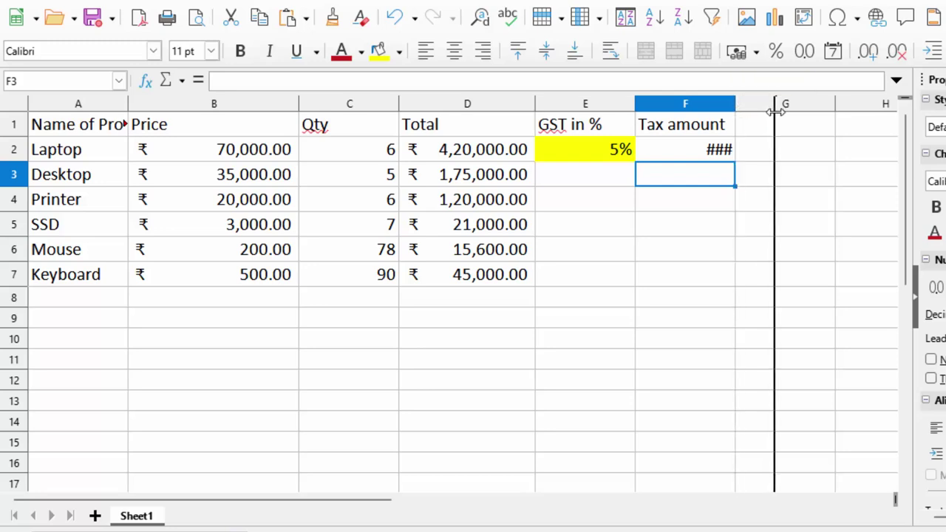
Change F2 to =D2*E$2 and fill it down through F7 for every product
left_click(747, 148)
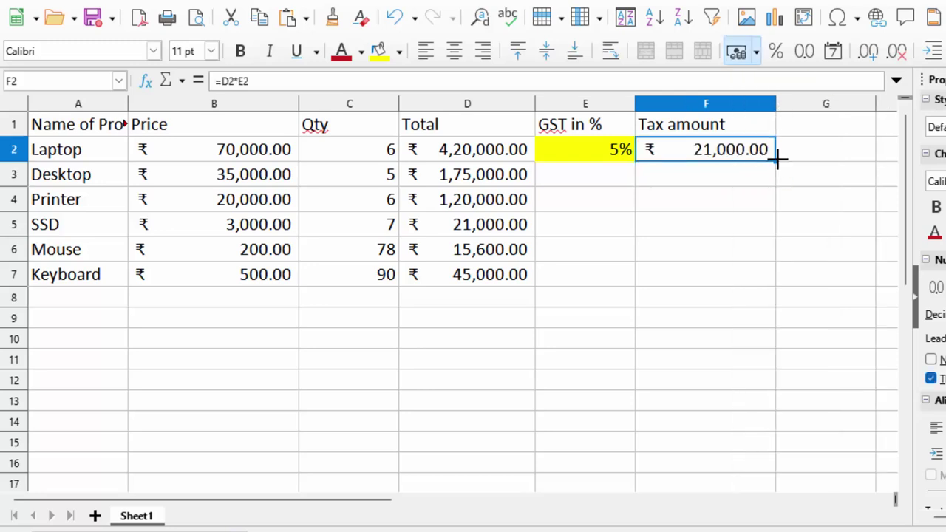
left_click_drag(775, 161, 766, 288)
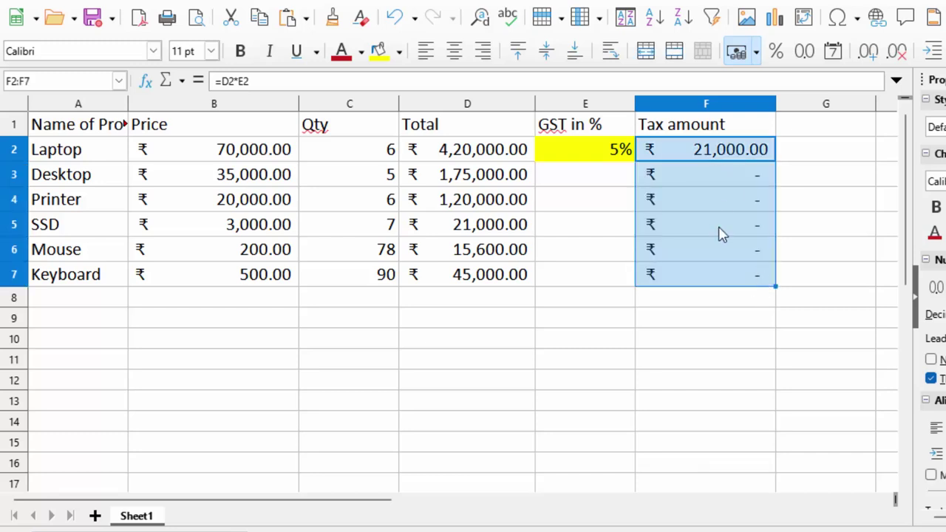
left_click(705, 152)
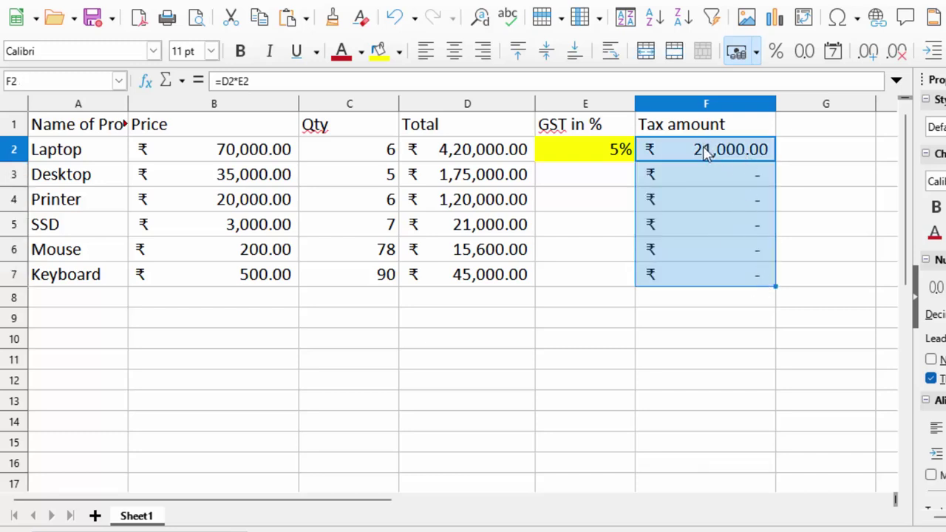
key("F2")
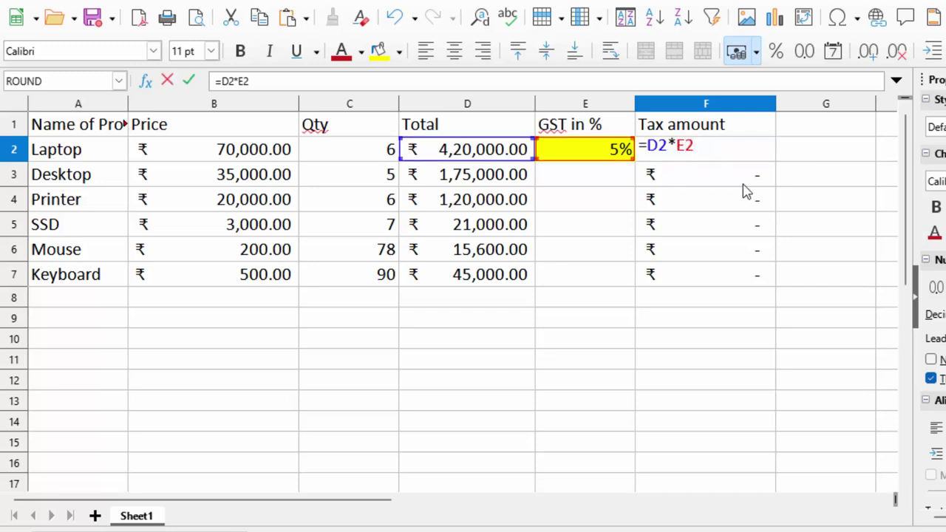
type("$")
key("Return")
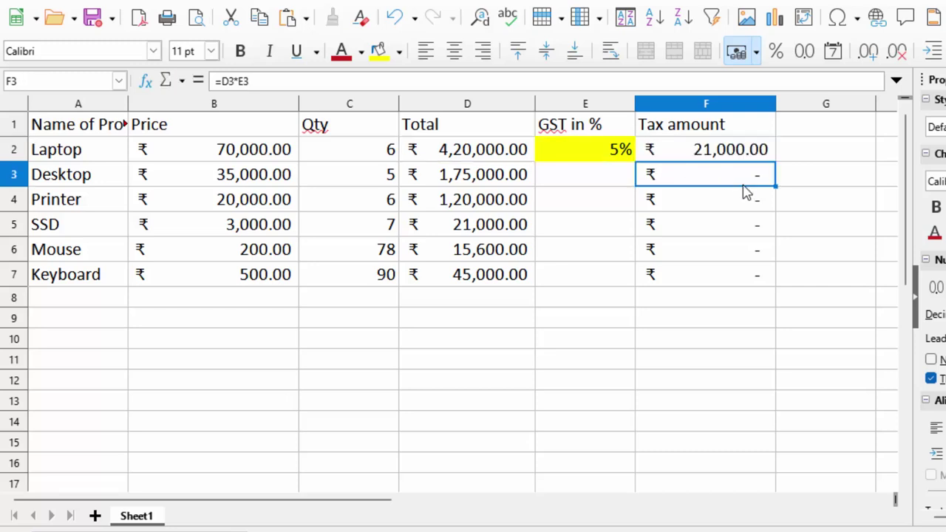
left_click(759, 157)
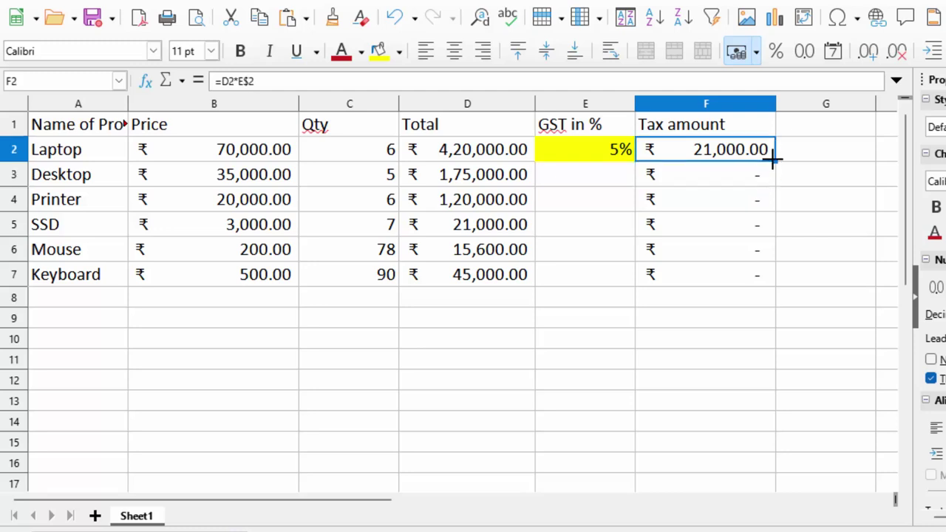
left_click_drag(774, 161, 777, 292)
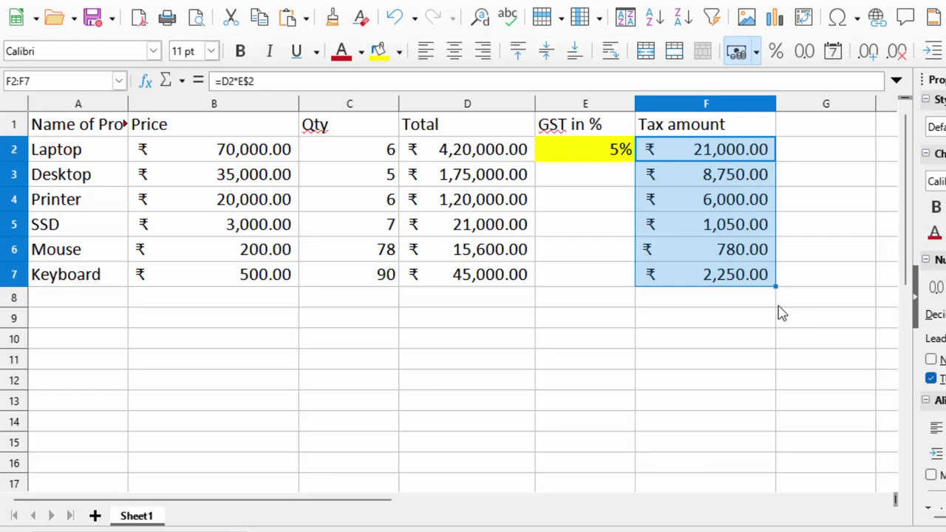
left_click(739, 147)
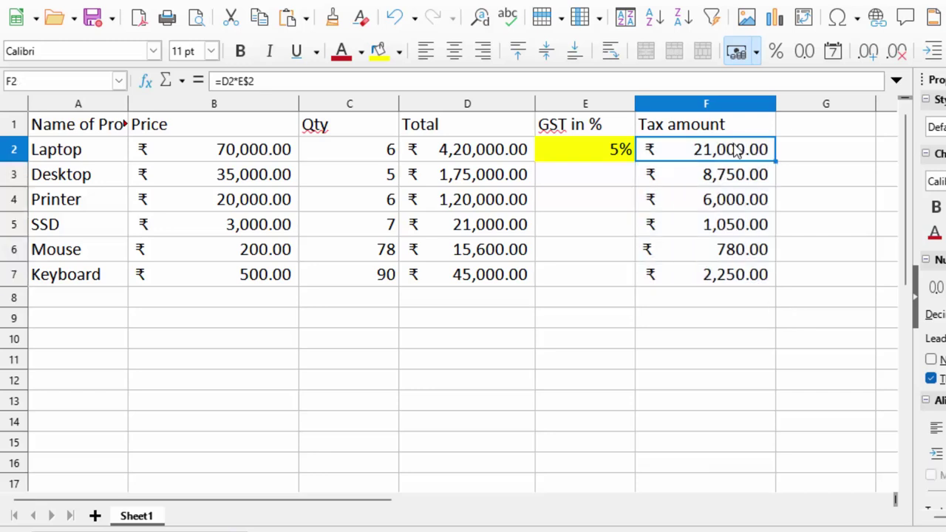
Change F2's formula to =D2*$E$2 and fill it down through F7
key("F2")
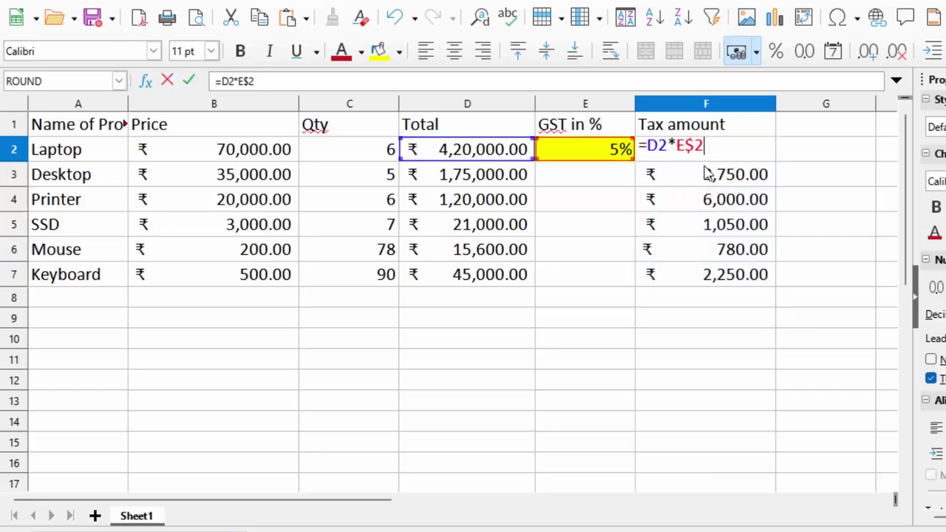
left_click_drag(668, 148, 647, 147)
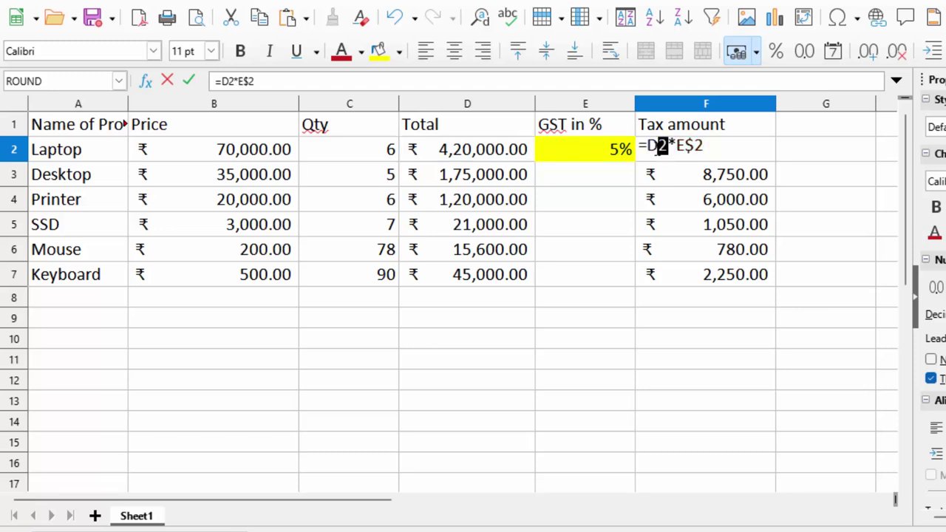
left_click(670, 153)
key("Return")
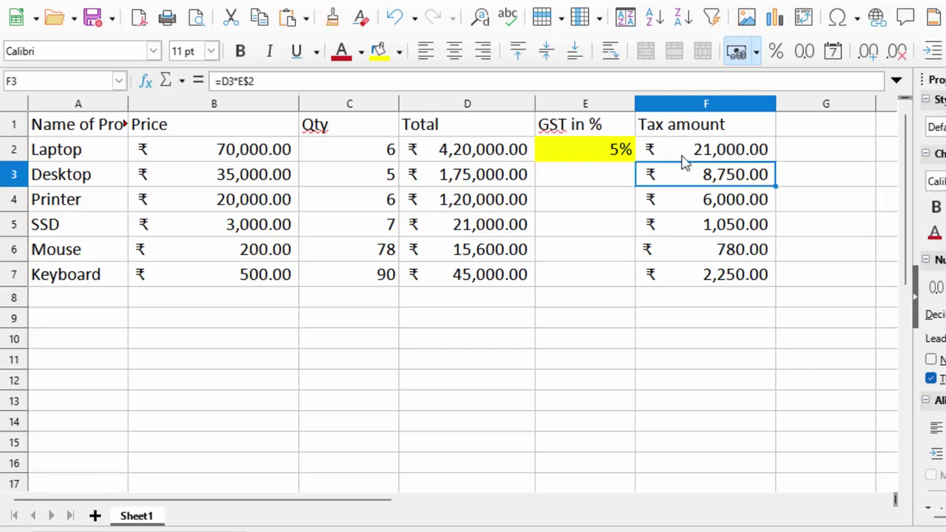
left_click(707, 155)
double_click(702, 151)
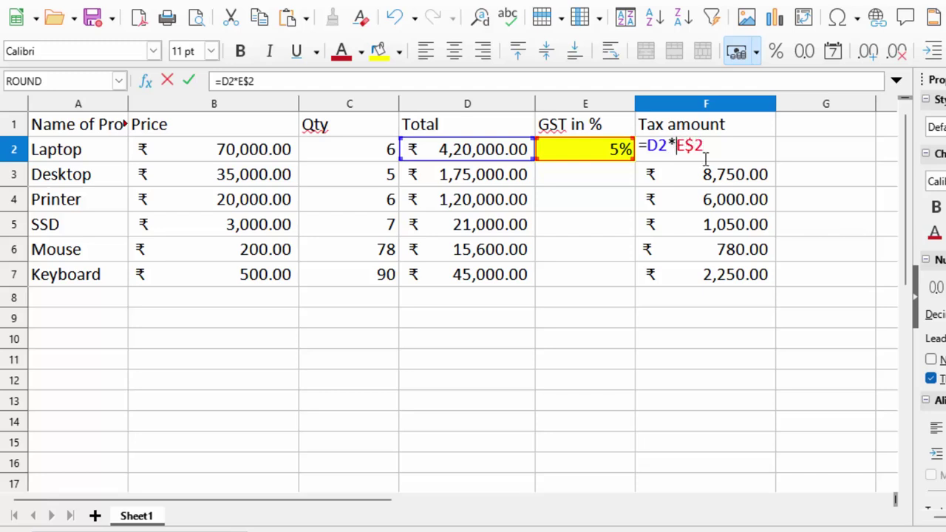
key("Left")
key("Left")
key("Left")
type("$")
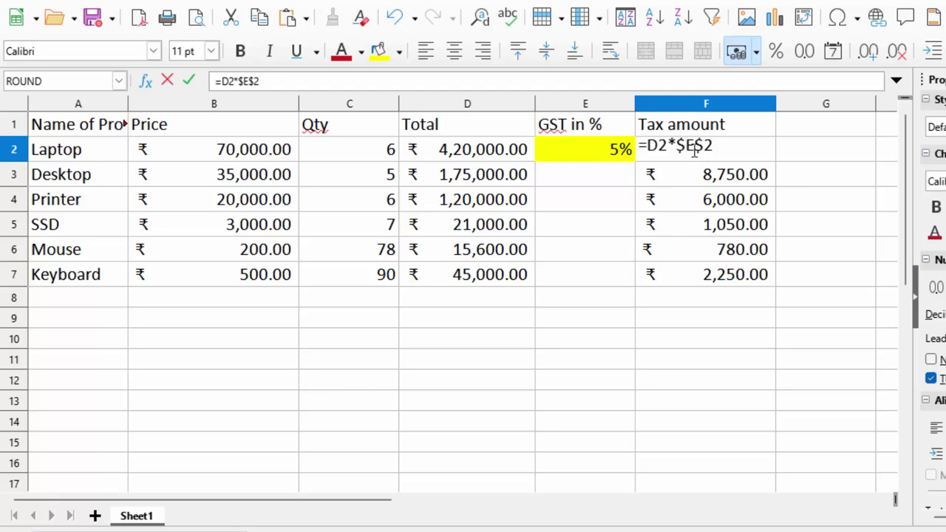
key("Return")
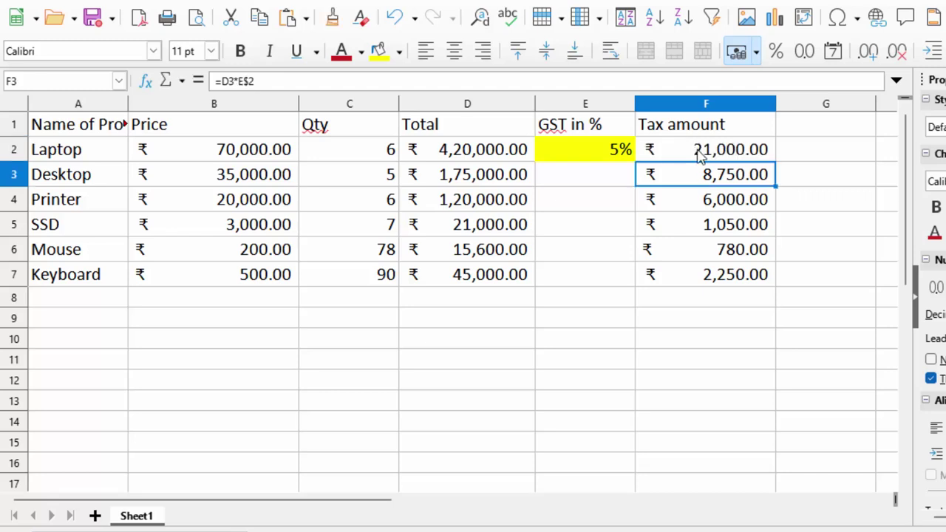
left_click(707, 156)
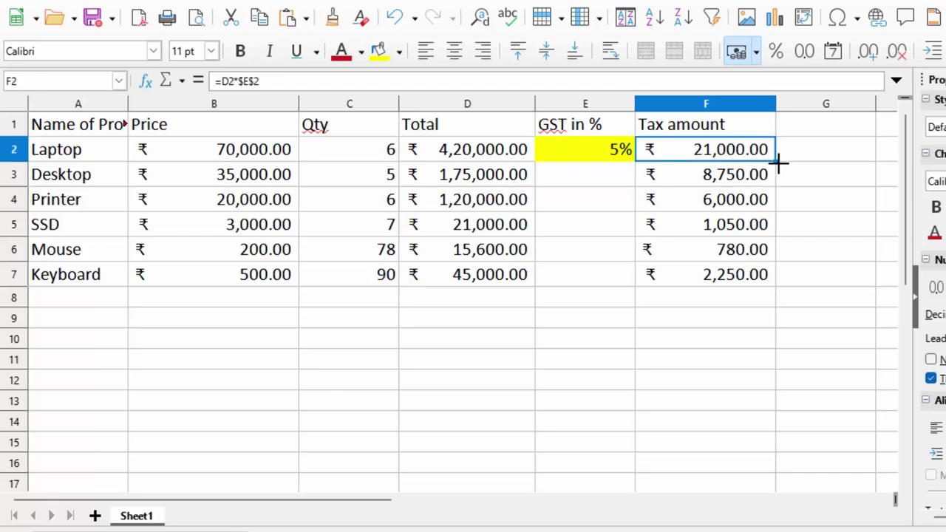
left_click_drag(774, 162, 770, 281)
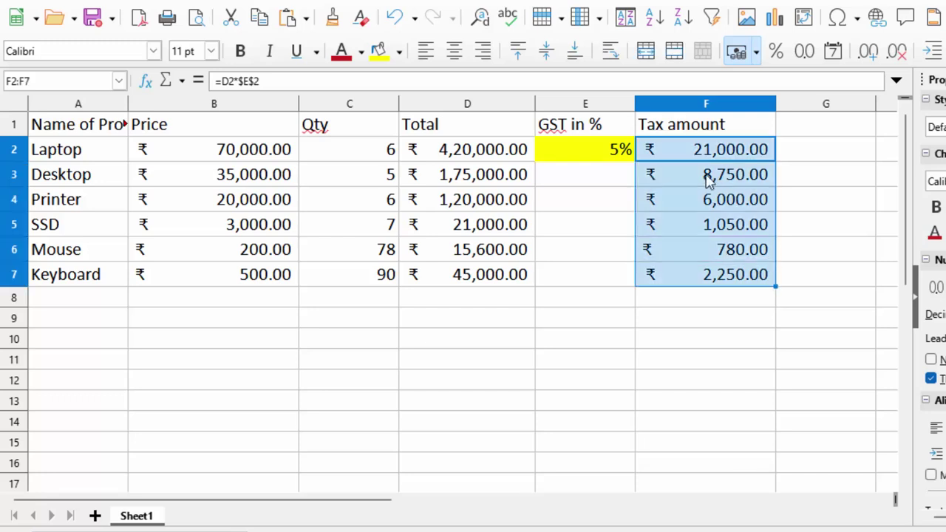